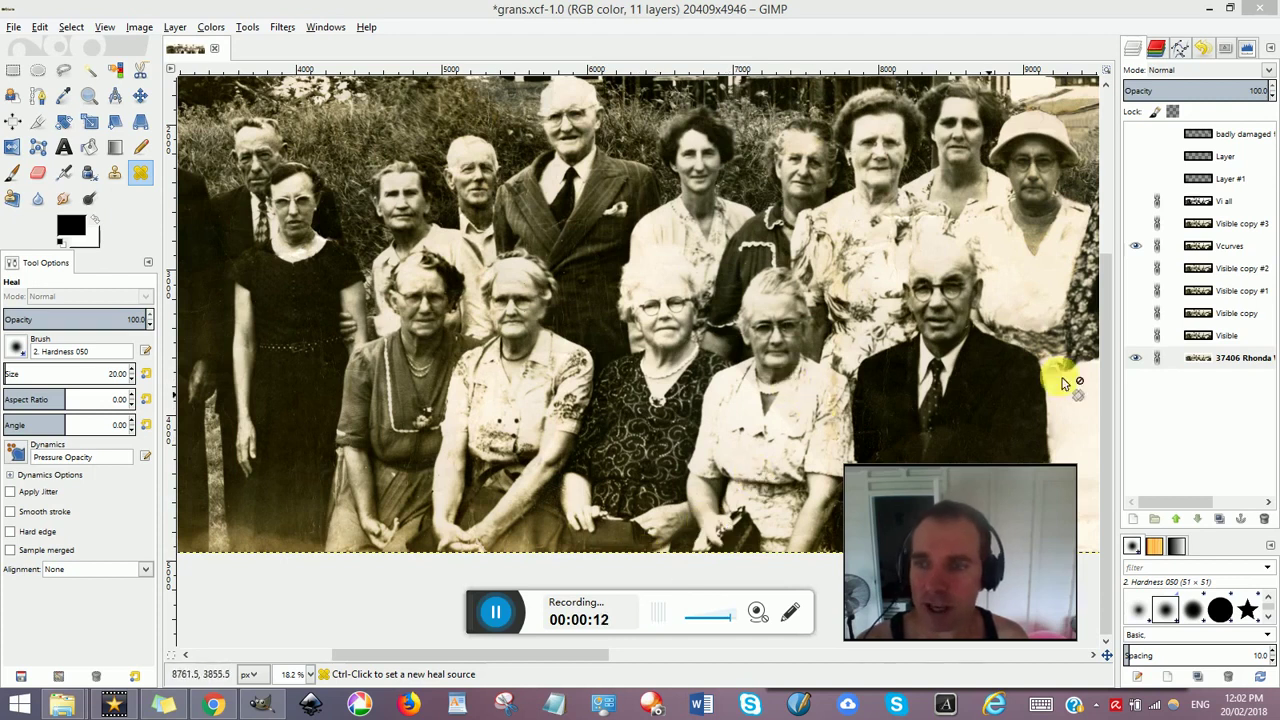
# Step: Hide the Vcurves layer and inspect the original scan's cracks and stains around the seated women's faces
pyautogui.click(1135, 245)
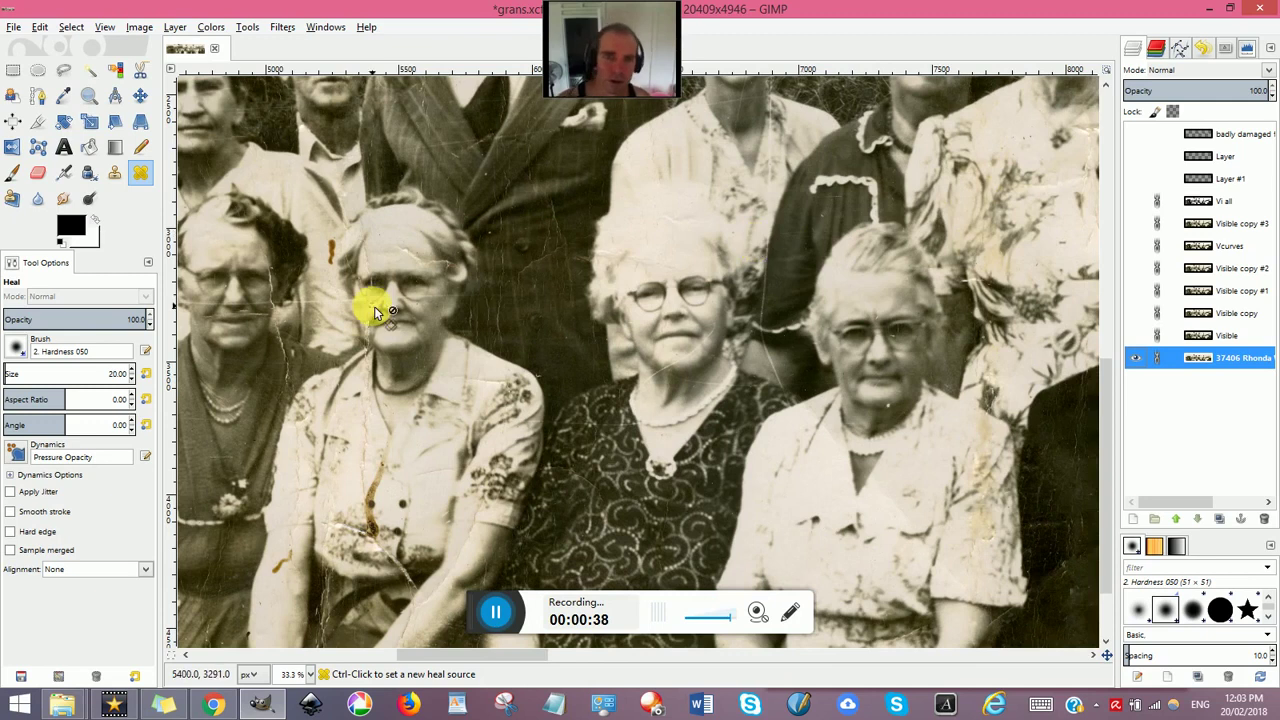
pyautogui.press('+')
pyautogui.press('+')
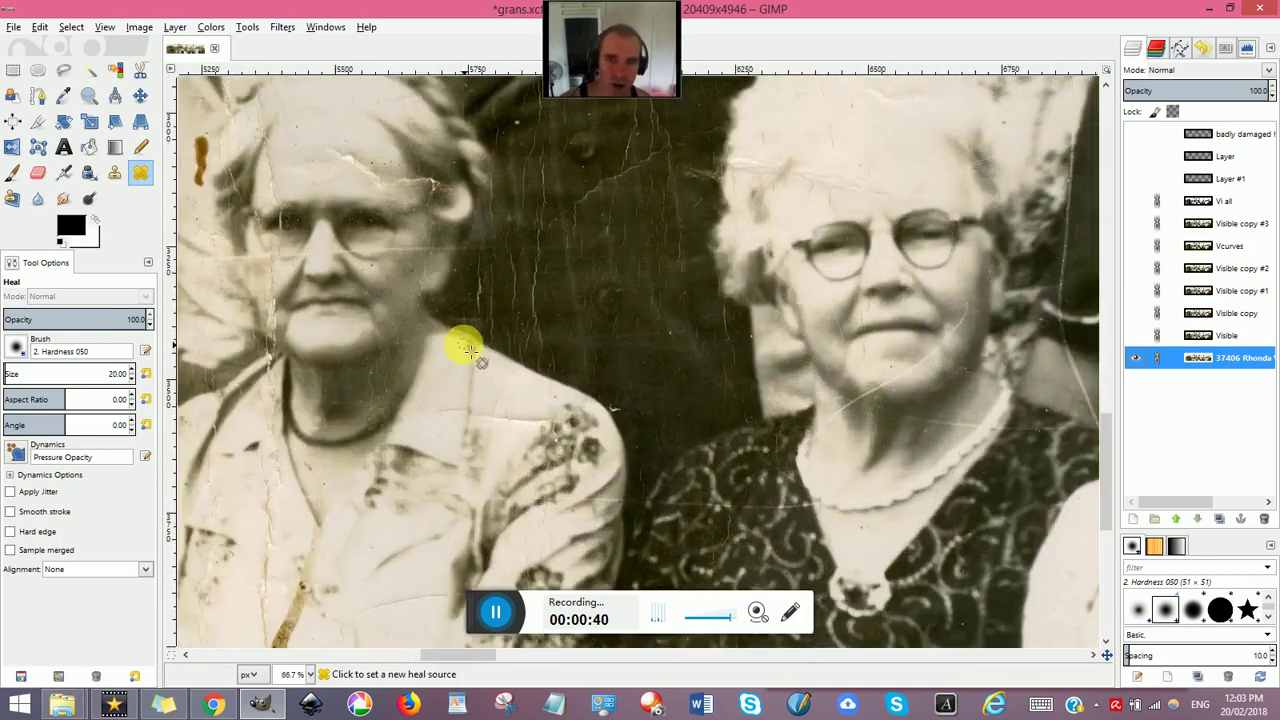
pyautogui.press('-')
pyautogui.press('-')
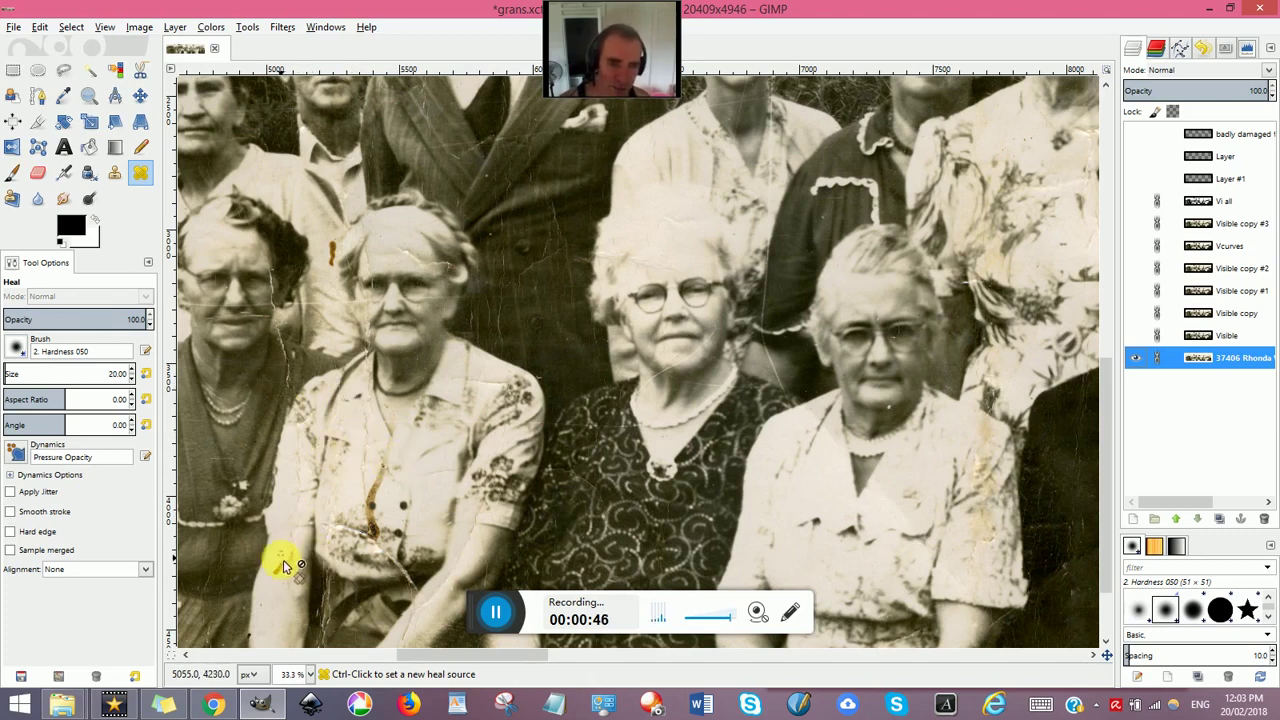
pyautogui.hotkey('ctrl', 'z')
pyautogui.hotkey('ctrl', 'y')
pyautogui.hotkey('ctrl', 'z')
pyautogui.hotkey('ctrl', 'y')
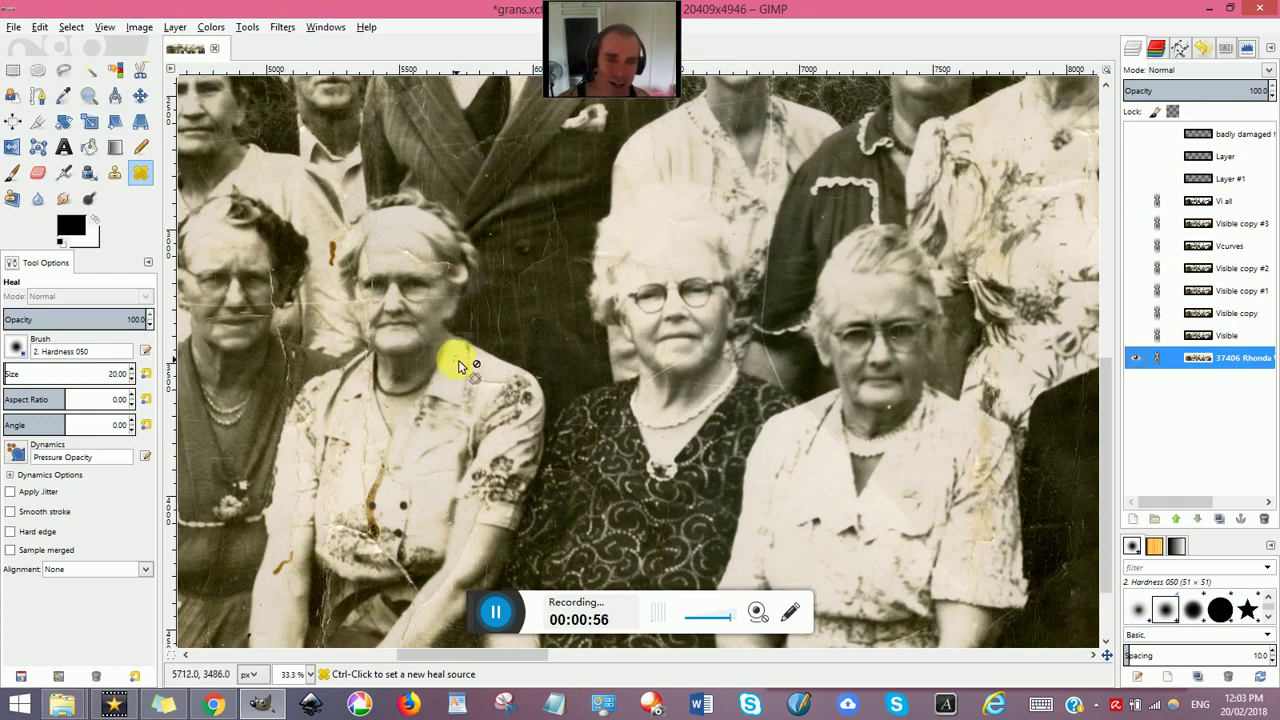
pyautogui.hotkey('ctrl', 'z')
pyautogui.hotkey('ctrl', 'y')
pyautogui.hotkey('ctrl', 'z')
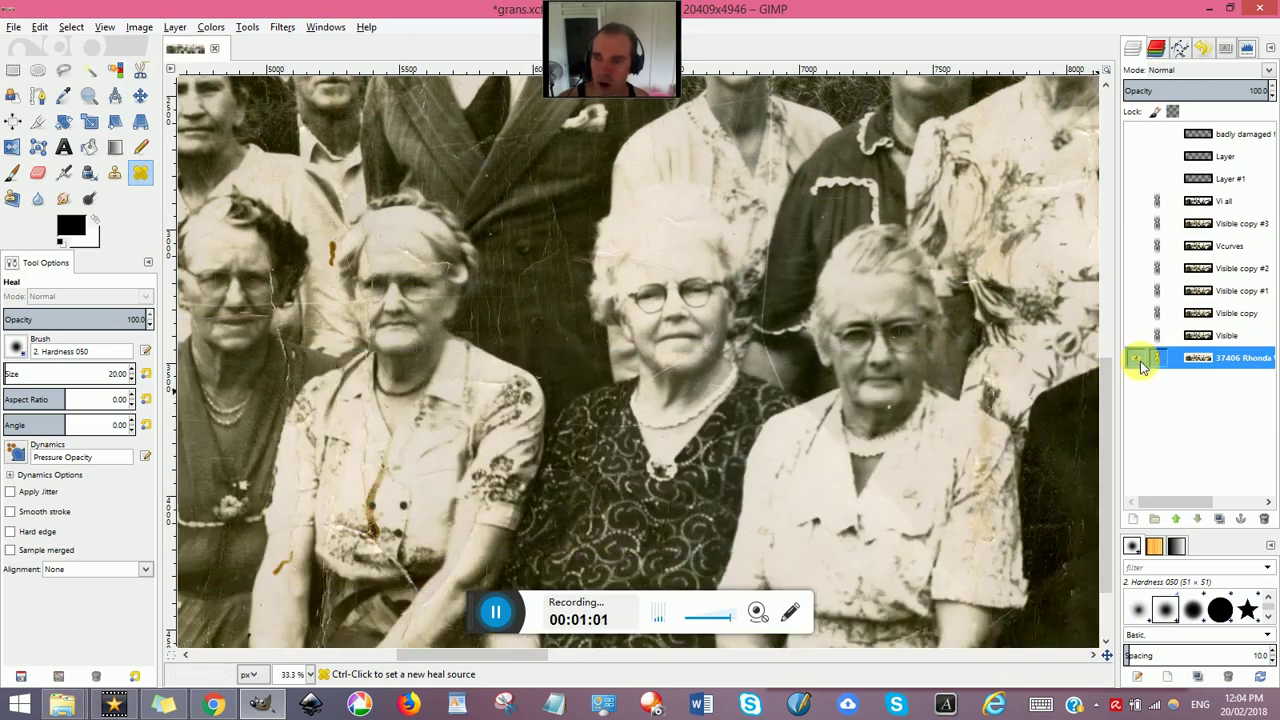
# Step: Activate the Heal tool and try healing the stain on the seated woman's forearm without a heal source
pyautogui.click(140, 177)
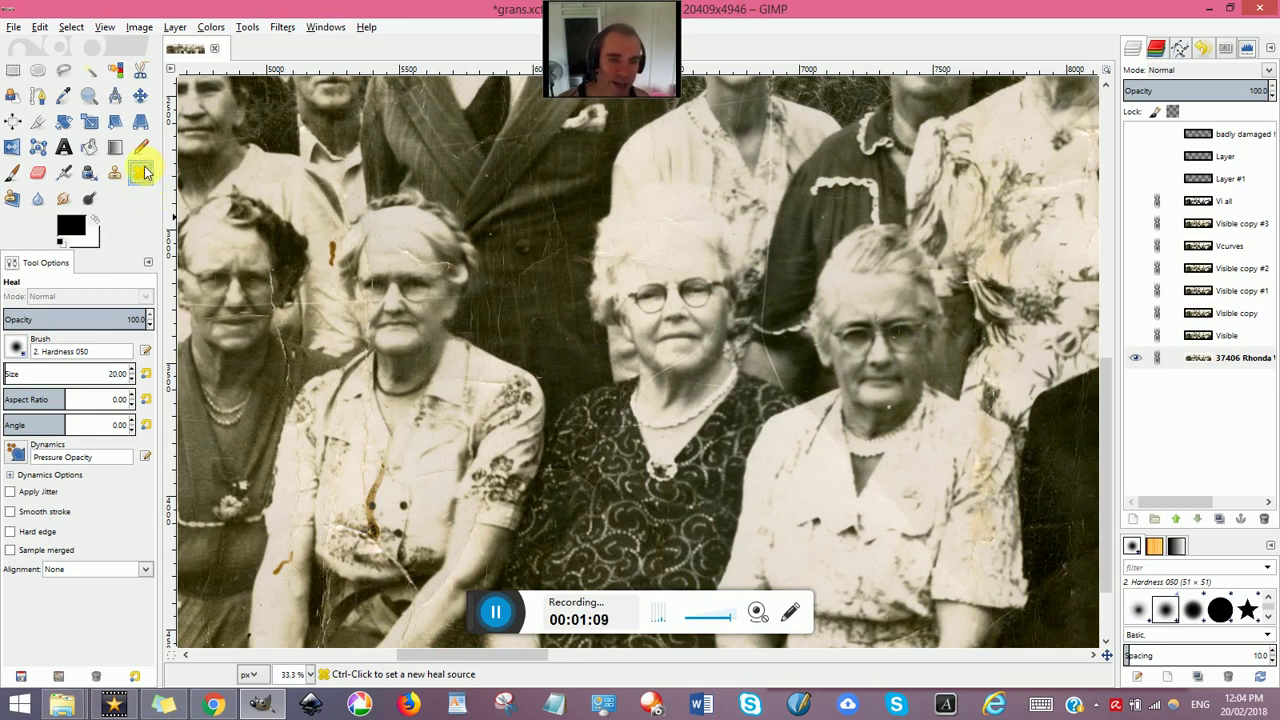
pyautogui.click(608, 706)
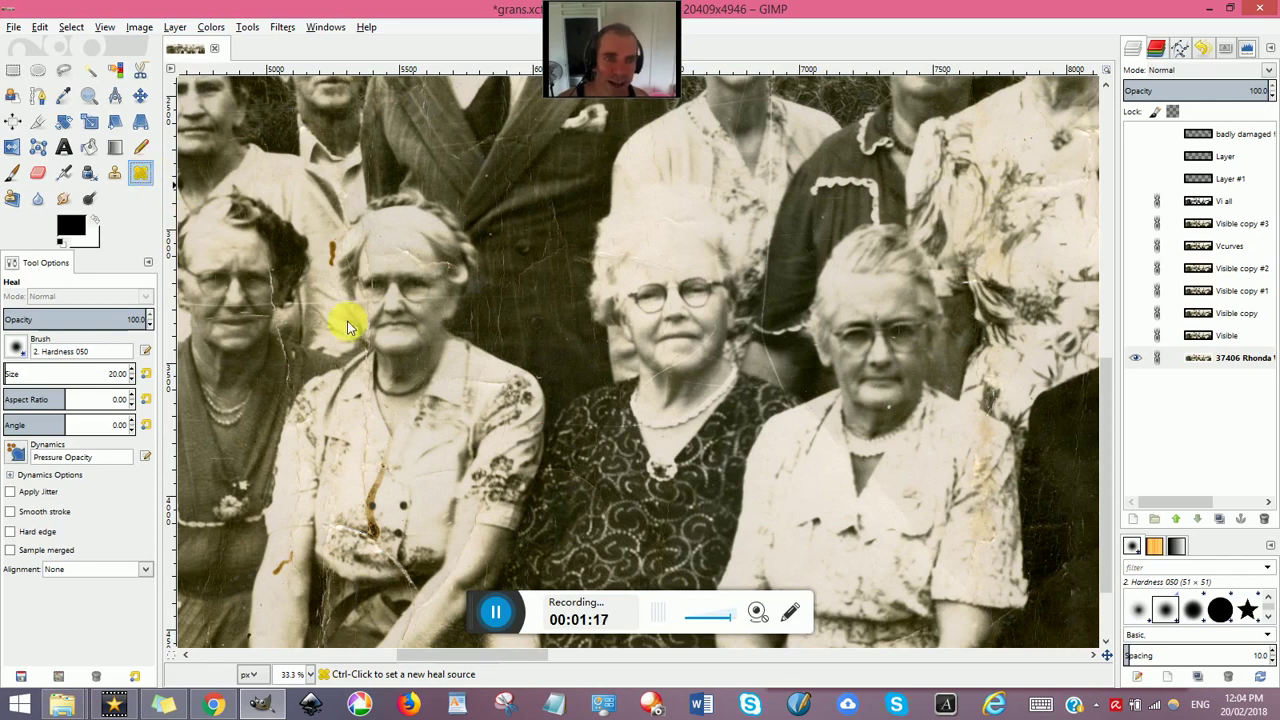
pyautogui.click(435, 410)
pyautogui.moveTo(434, 410); pyautogui.dragTo(806, 188)
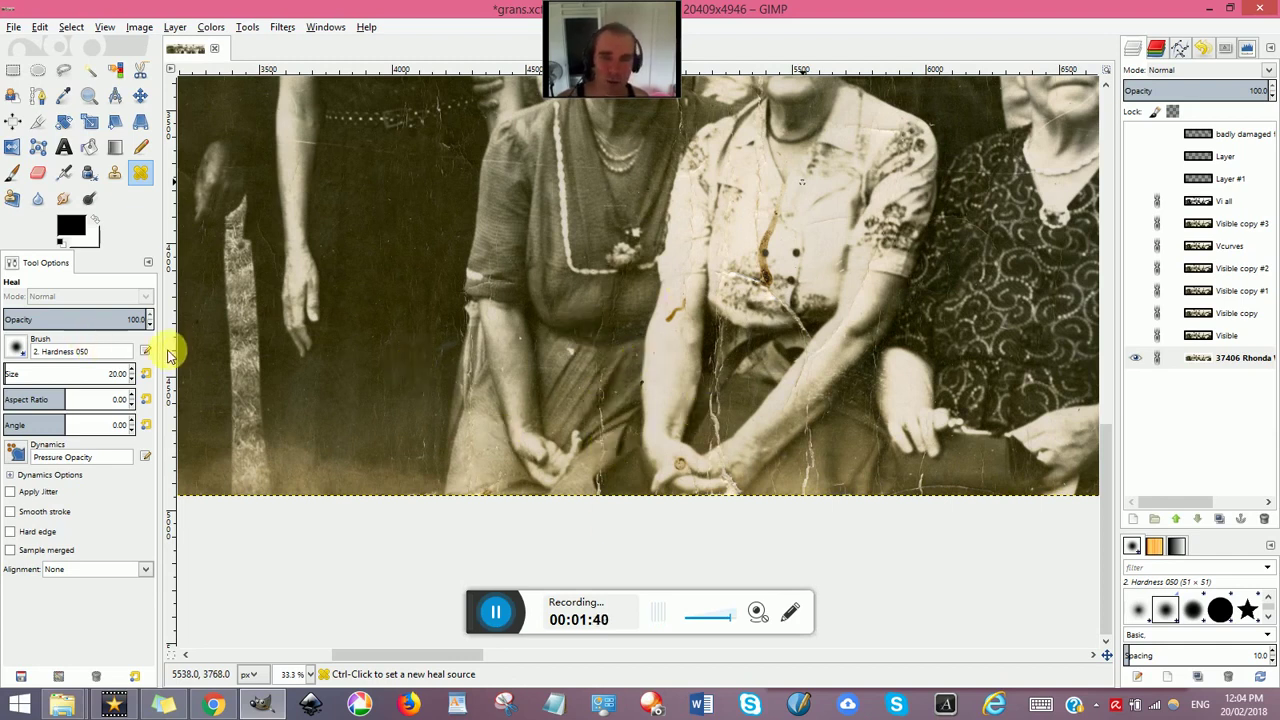
pyautogui.click(687, 356)
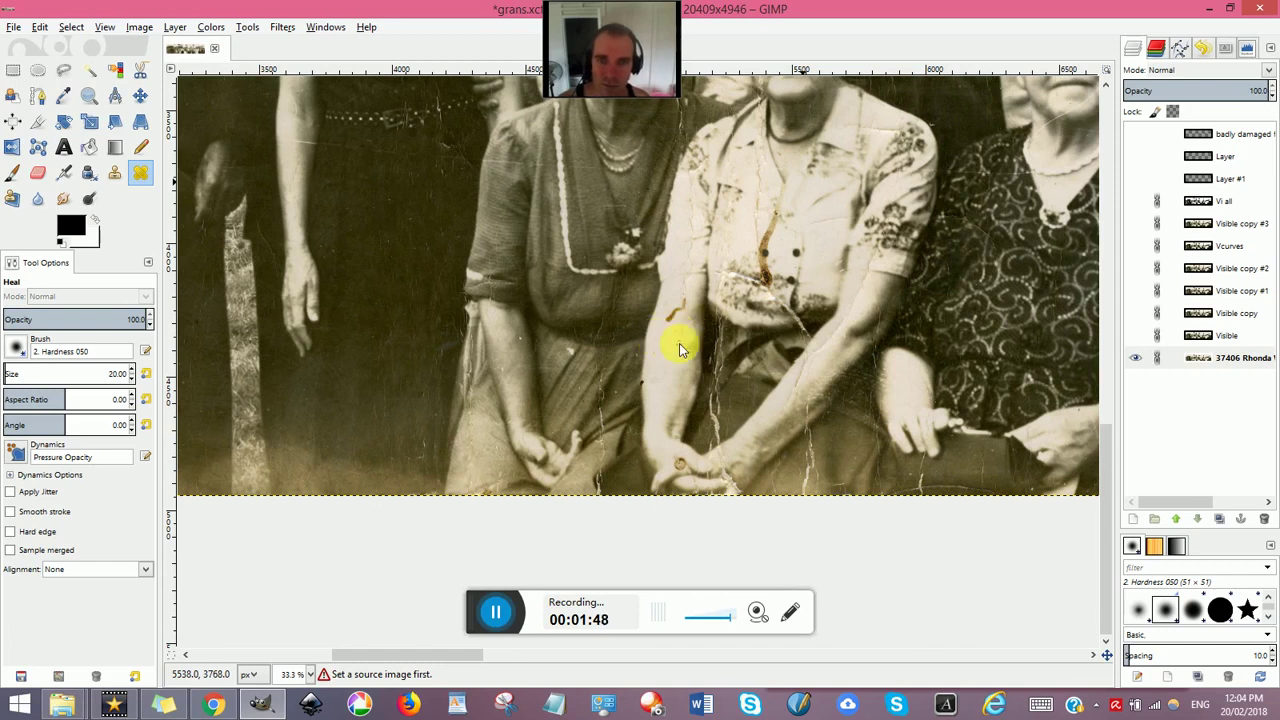
pyautogui.moveTo(679, 343); pyautogui.dragTo(687, 342)
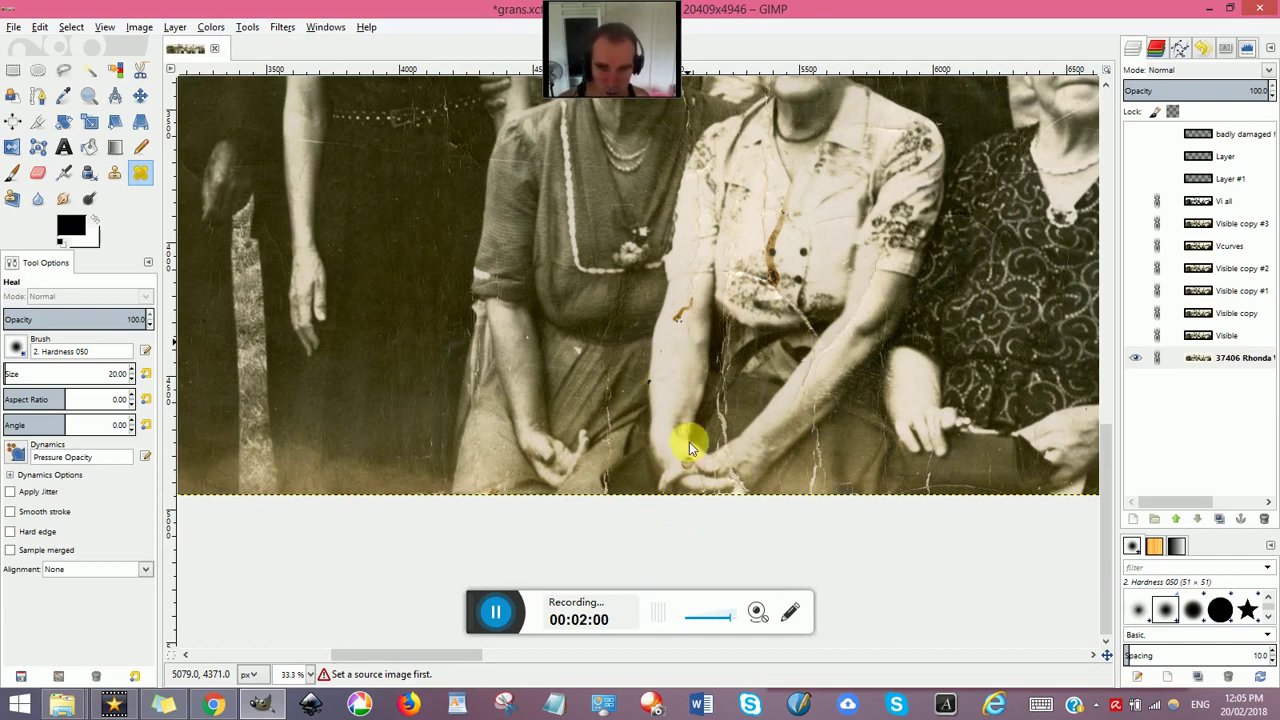
pyautogui.keyDown('ctrl'); pyautogui.click(773, 331); pyautogui.keyUp('ctrl')
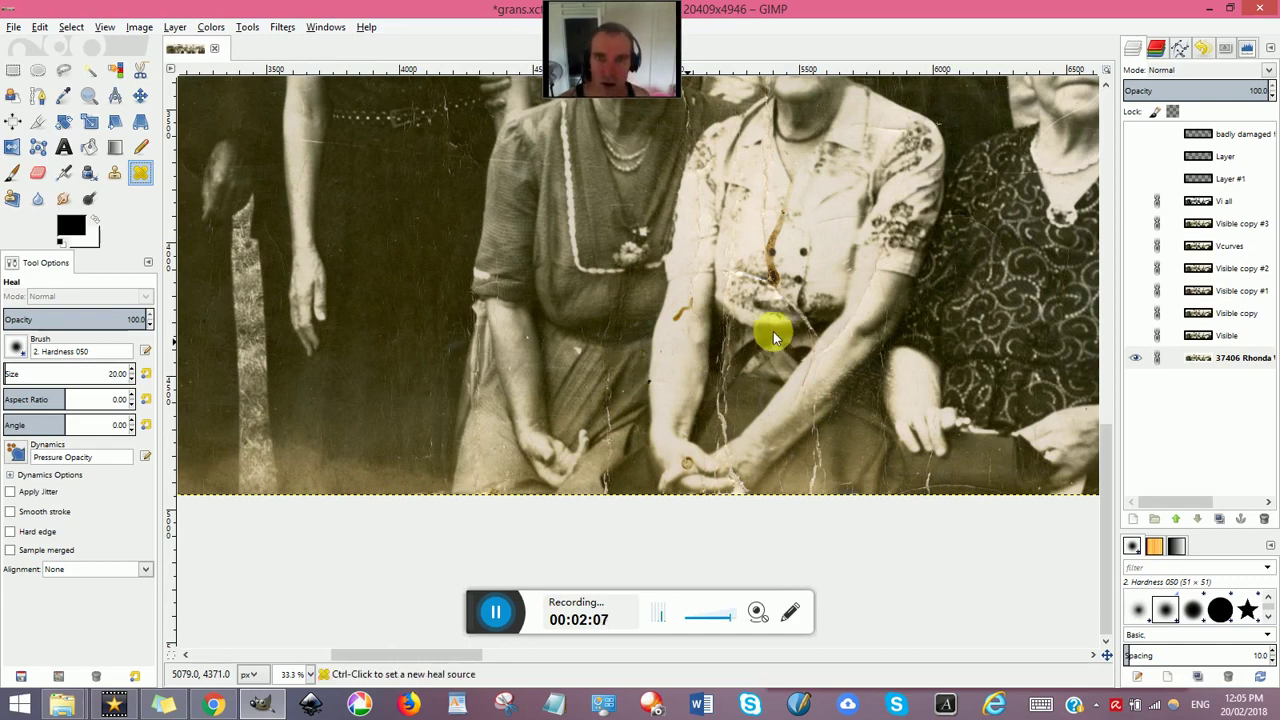
pyautogui.press('ctrl')
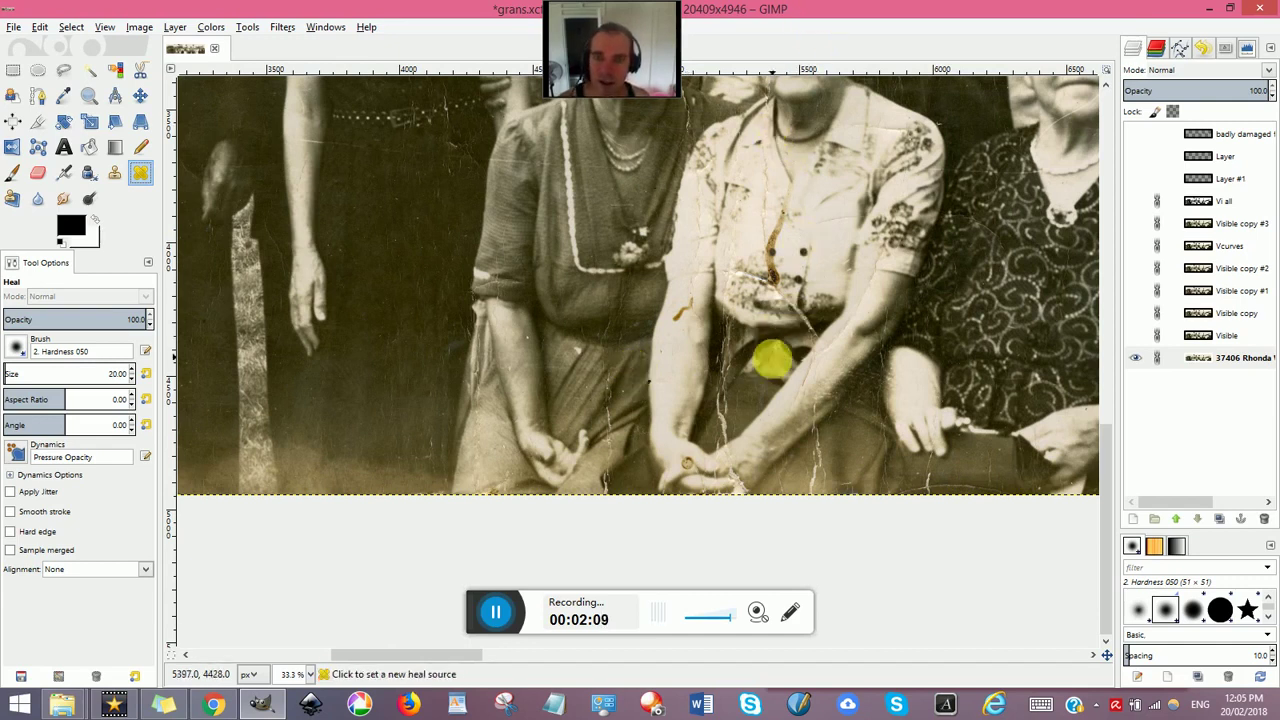
pyautogui.scroll(3, 773, 358)
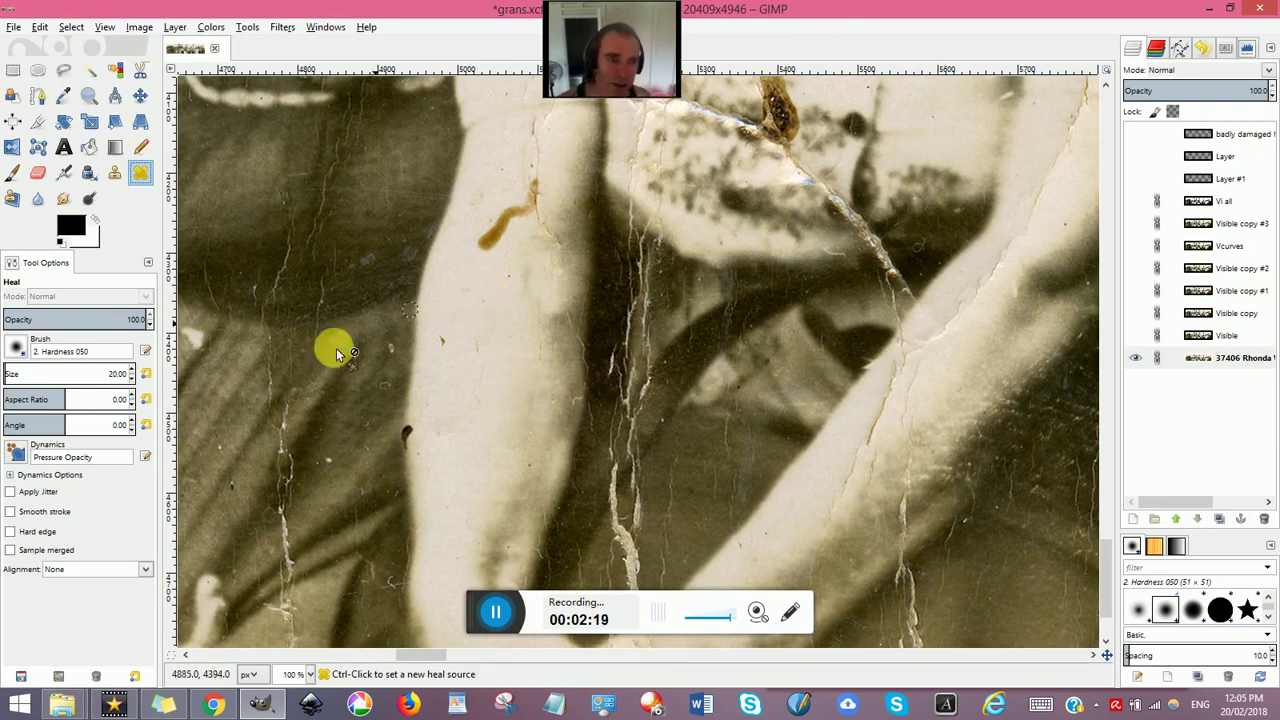
# Step: Review the Heal tool's Alignment options and leave the setting at None
pyautogui.click(146, 571)
pyautogui.click(146, 572)
pyautogui.click(146, 572)
pyautogui.click(142, 573)
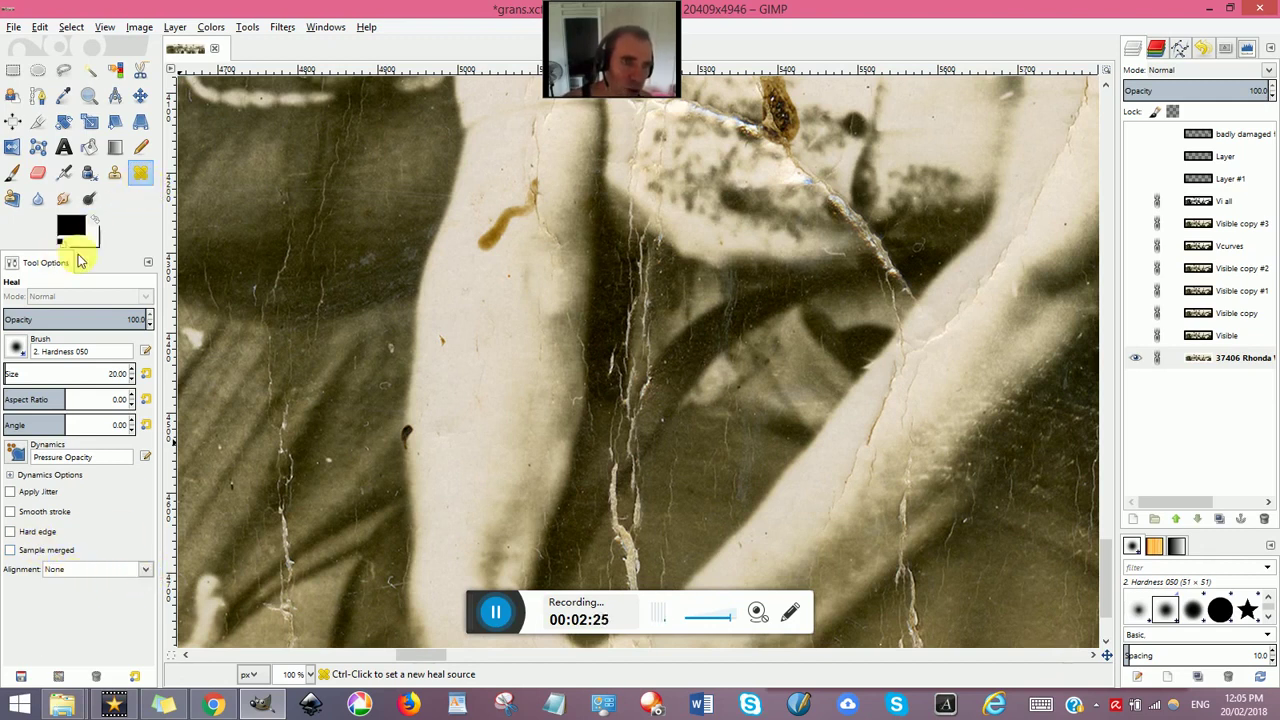
pyautogui.click(146, 571)
pyautogui.click(146, 571)
pyautogui.click(146, 571)
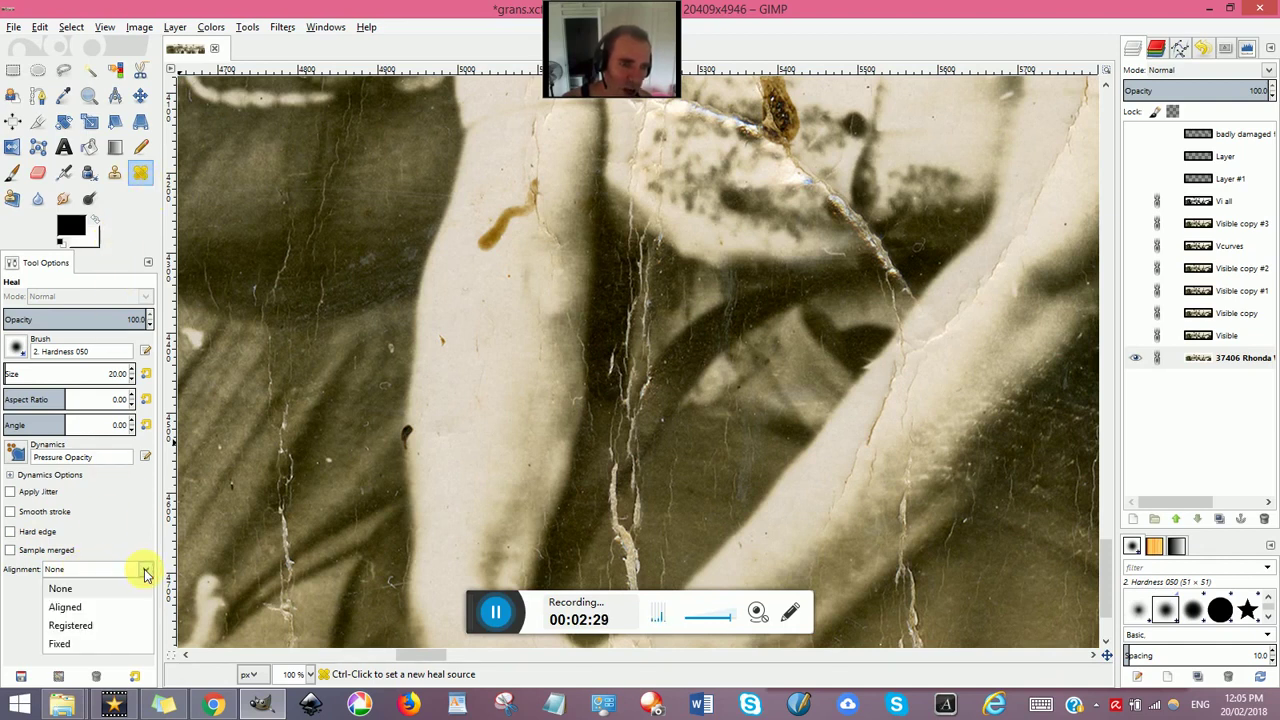
pyautogui.click(146, 571)
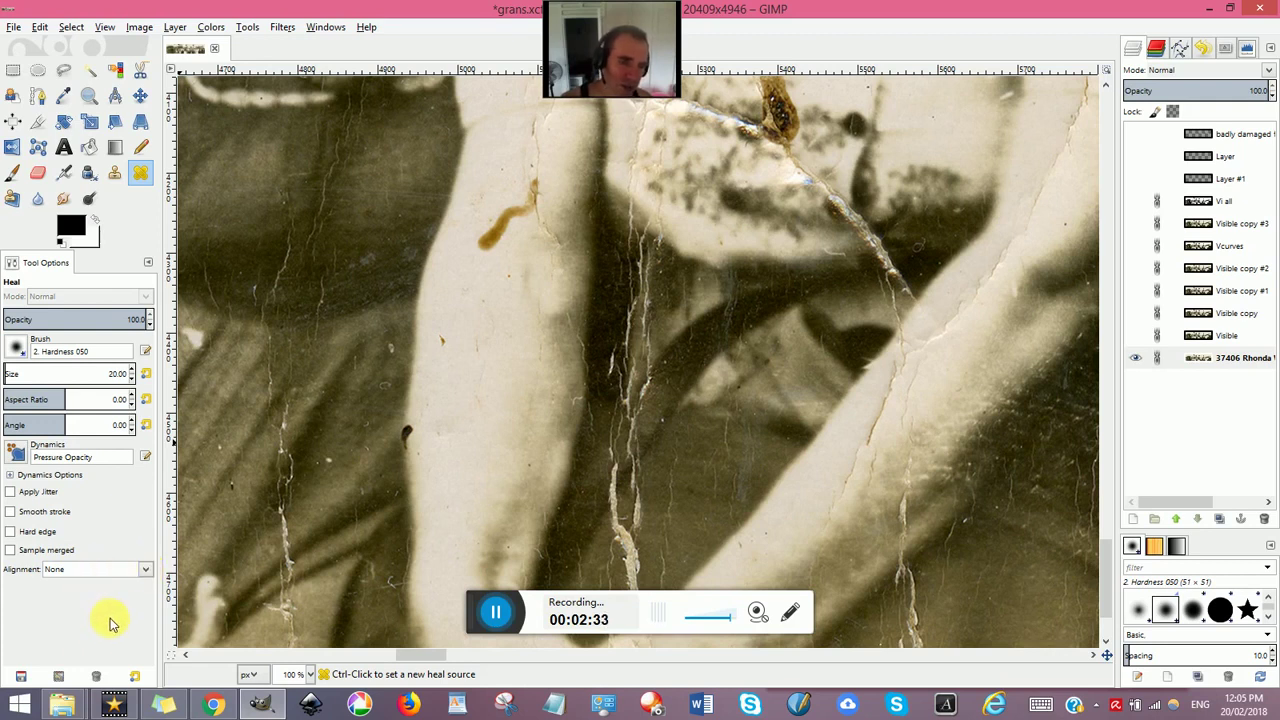
pyautogui.click(58, 571)
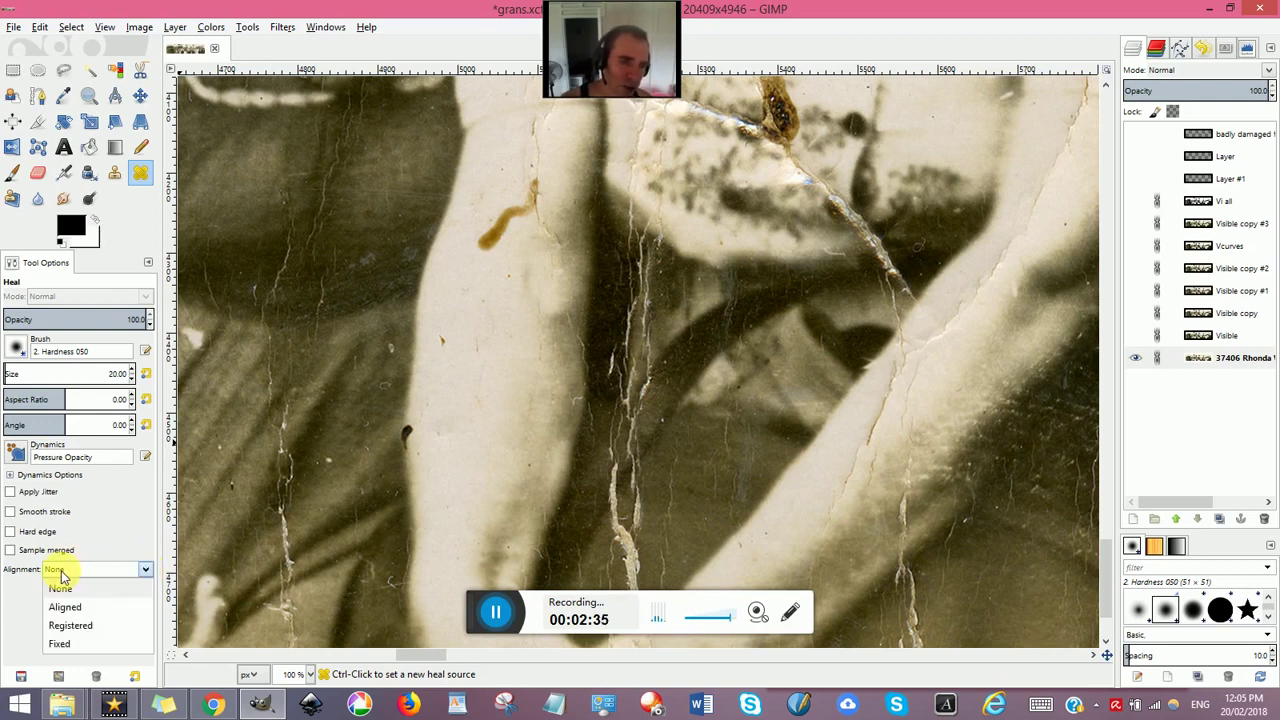
pyautogui.click(62, 575)
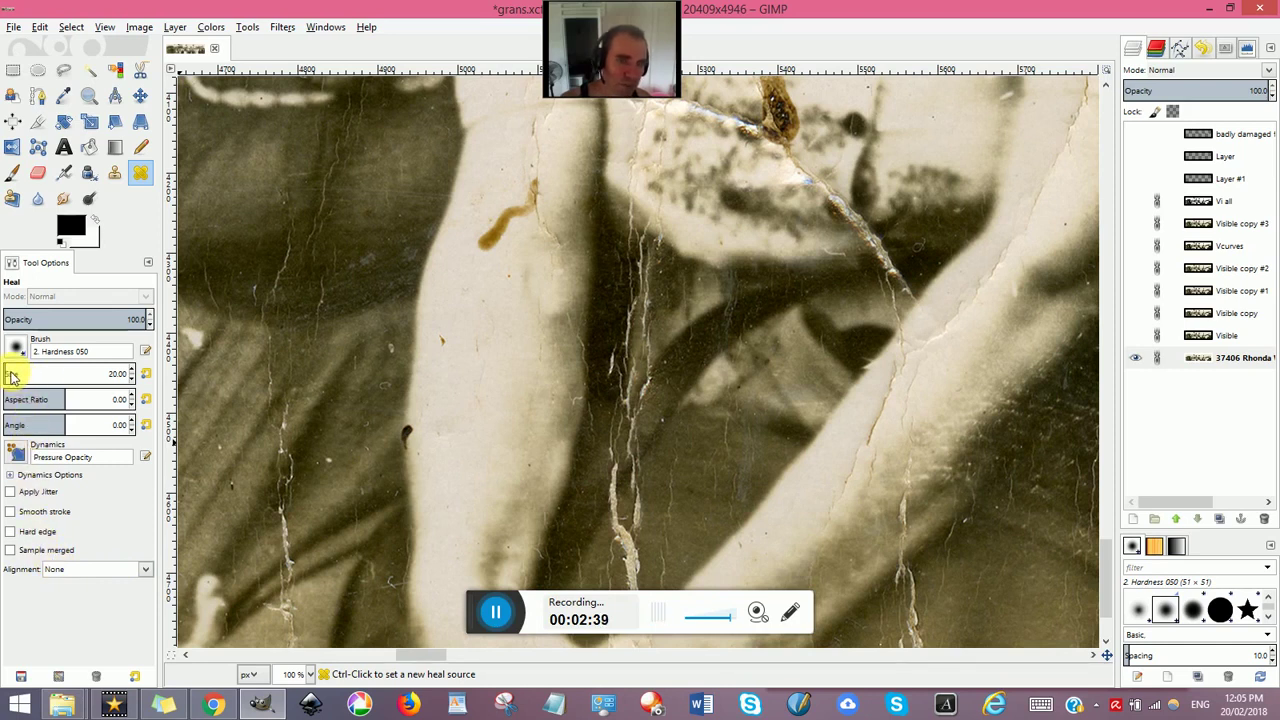
# Step: Heal the brown stain on the seated woman's forearm, sampling clean skin below and beside it
pyautogui.click(494, 349)
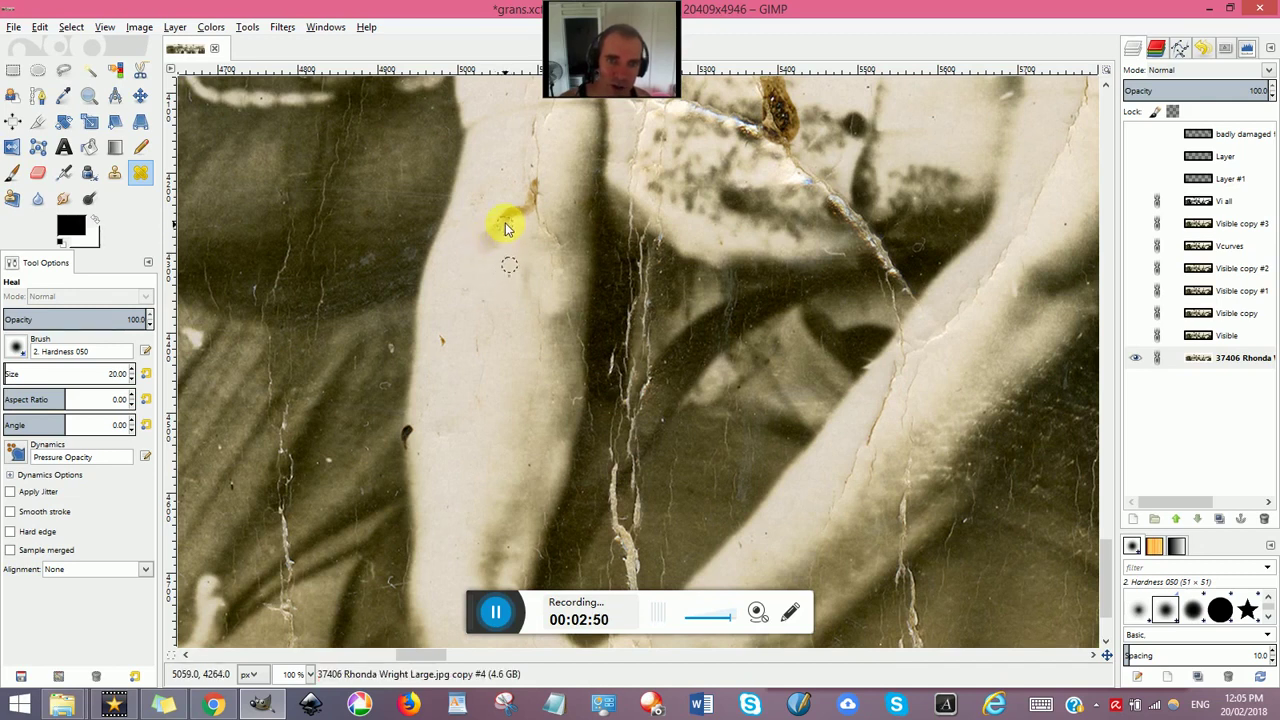
pyautogui.keyDown('ctrl'); pyautogui.click(500, 287); pyautogui.keyUp('ctrl')
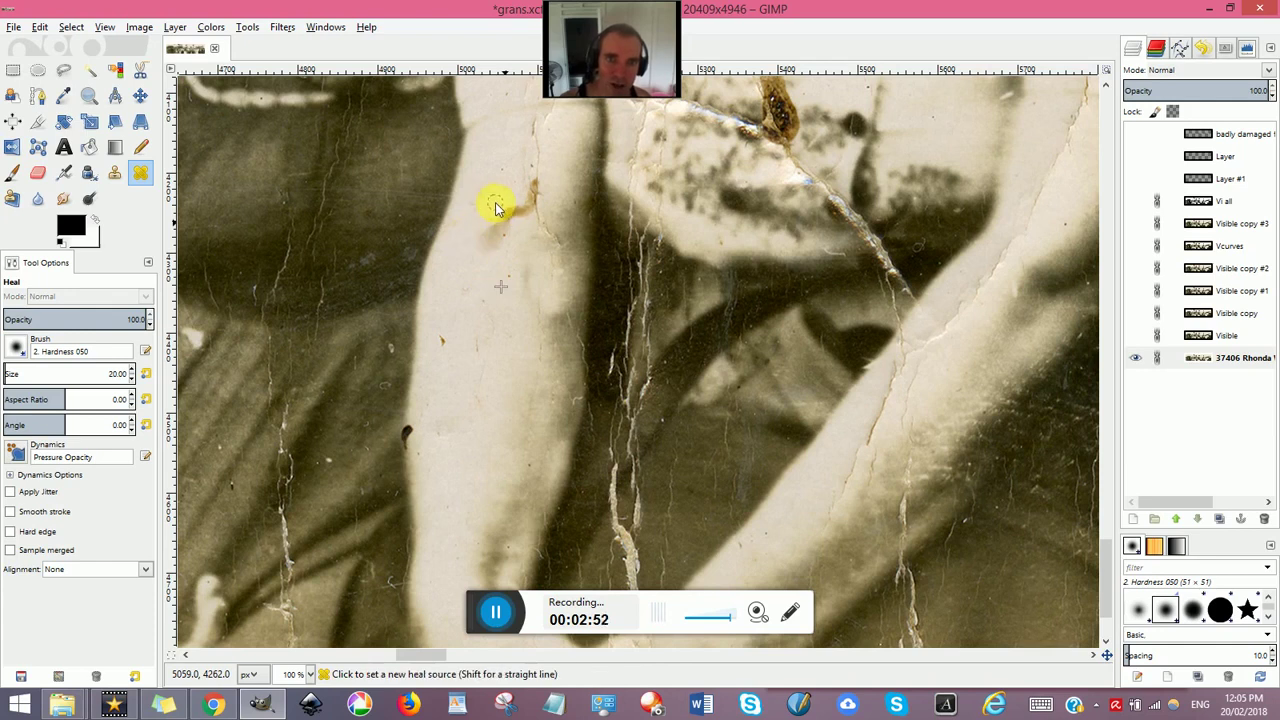
pyautogui.moveTo(496, 236)
pyautogui.mouseDown()
pyautogui.moveTo(508, 215)
pyautogui.moveTo(487, 236)
pyautogui.moveTo(525, 220)
pyautogui.moveTo(507, 228)
pyautogui.mouseUp()
pyautogui.keyDown('ctrl'); pyautogui.click(519, 260); pyautogui.keyUp('ctrl')
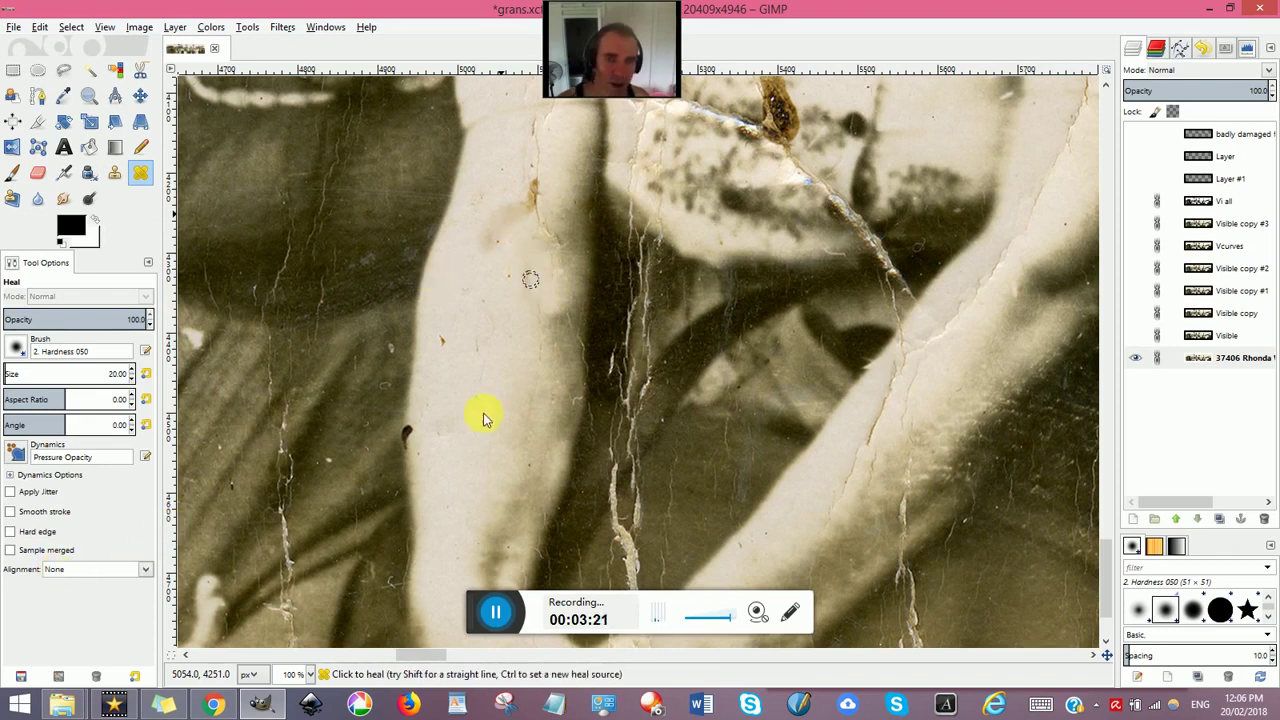
pyautogui.moveTo(507, 223)
pyautogui.mouseDown()
pyautogui.moveTo(520, 206)
pyautogui.moveTo(503, 245)
pyautogui.moveTo(499, 227)
pyautogui.mouseUp()
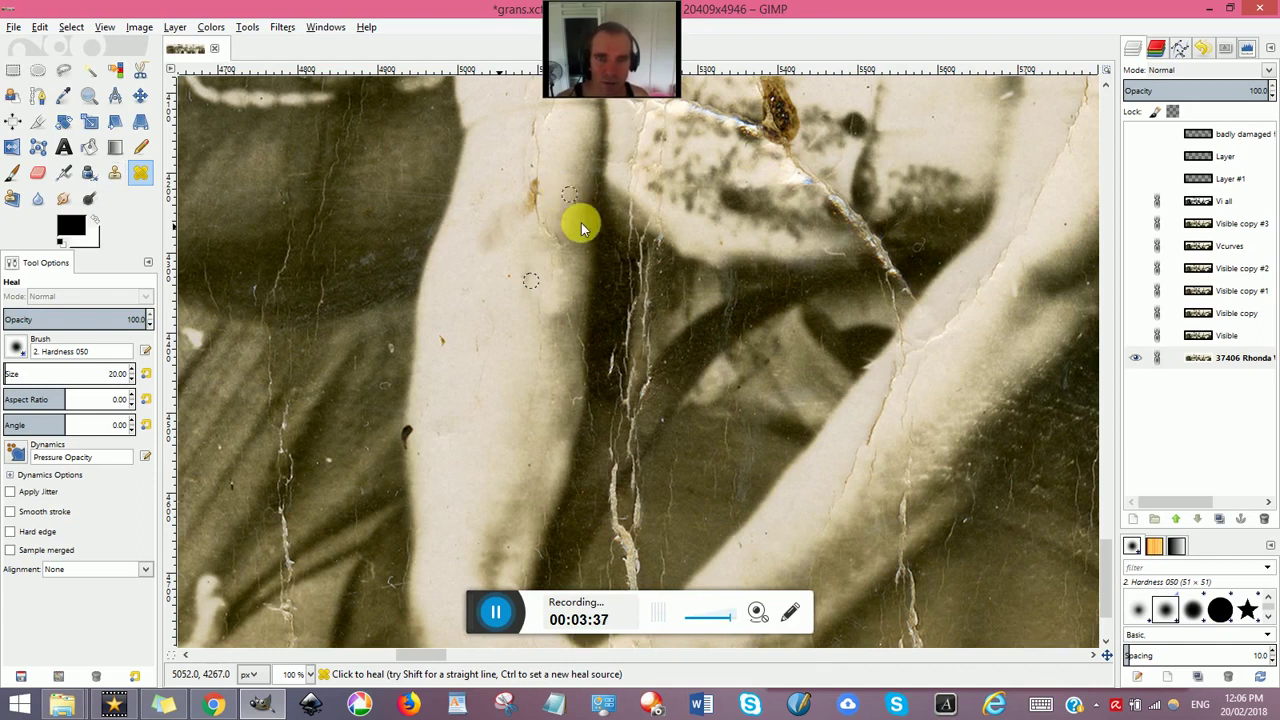
pyautogui.keyDown('ctrl'); pyautogui.click(563, 204); pyautogui.keyUp('ctrl')
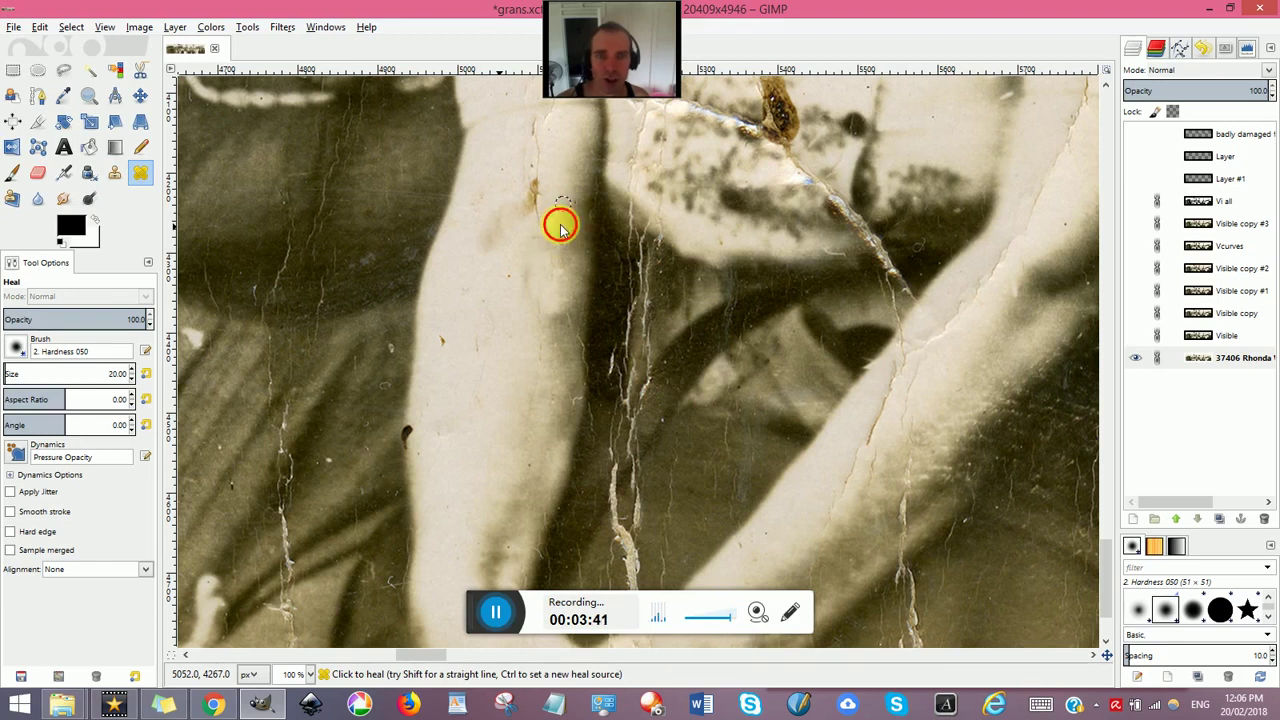
pyautogui.moveTo(560, 226)
pyautogui.mouseDown()
pyautogui.moveTo(560, 244)
pyautogui.moveTo(549, 222)
pyautogui.mouseUp()
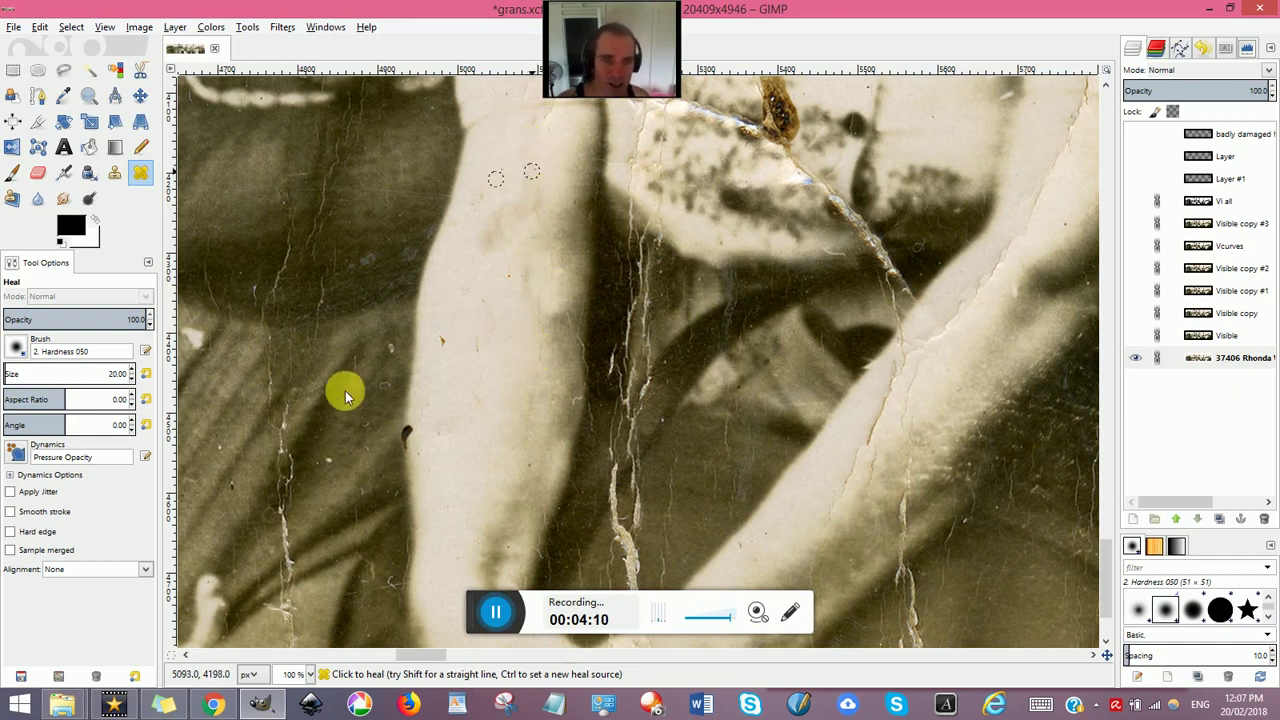
# Step: Heal part of the crack in the skirt beside the forearm and sample clean areas along the other forearm's crack
pyautogui.keyDown('ctrl'); pyautogui.click(254, 532); pyautogui.keyUp('ctrl')
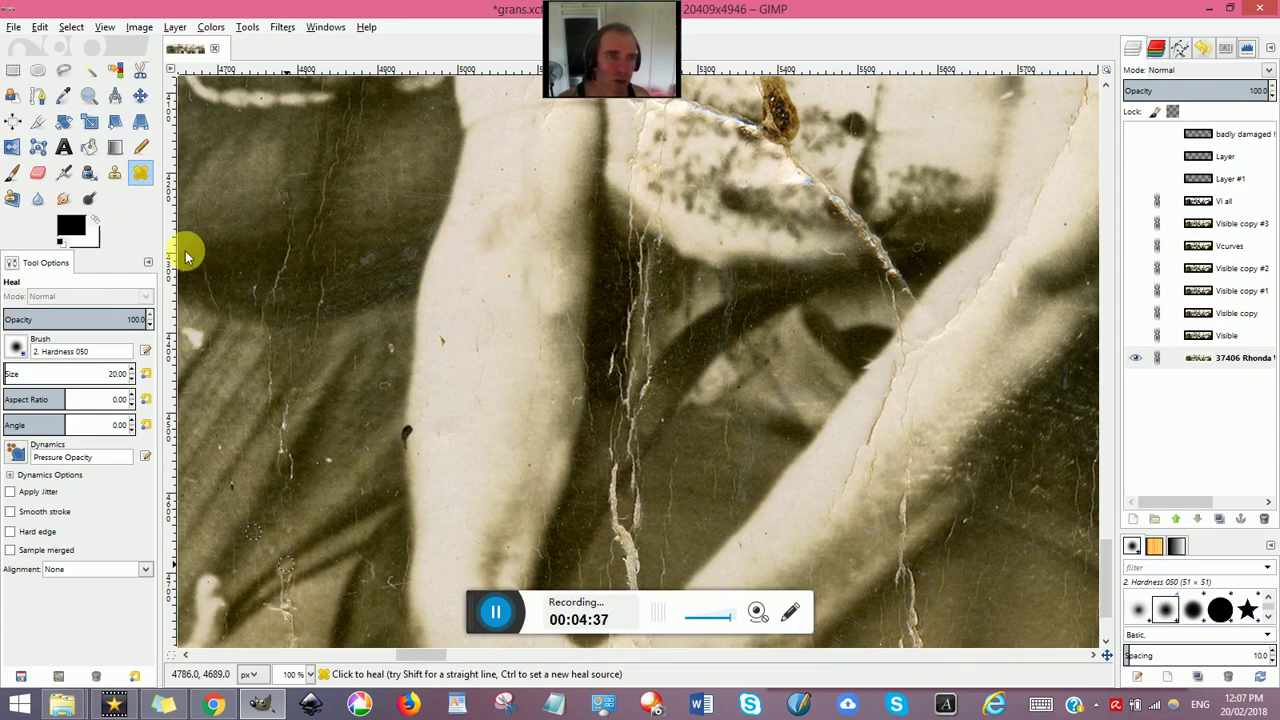
pyautogui.click(141, 173)
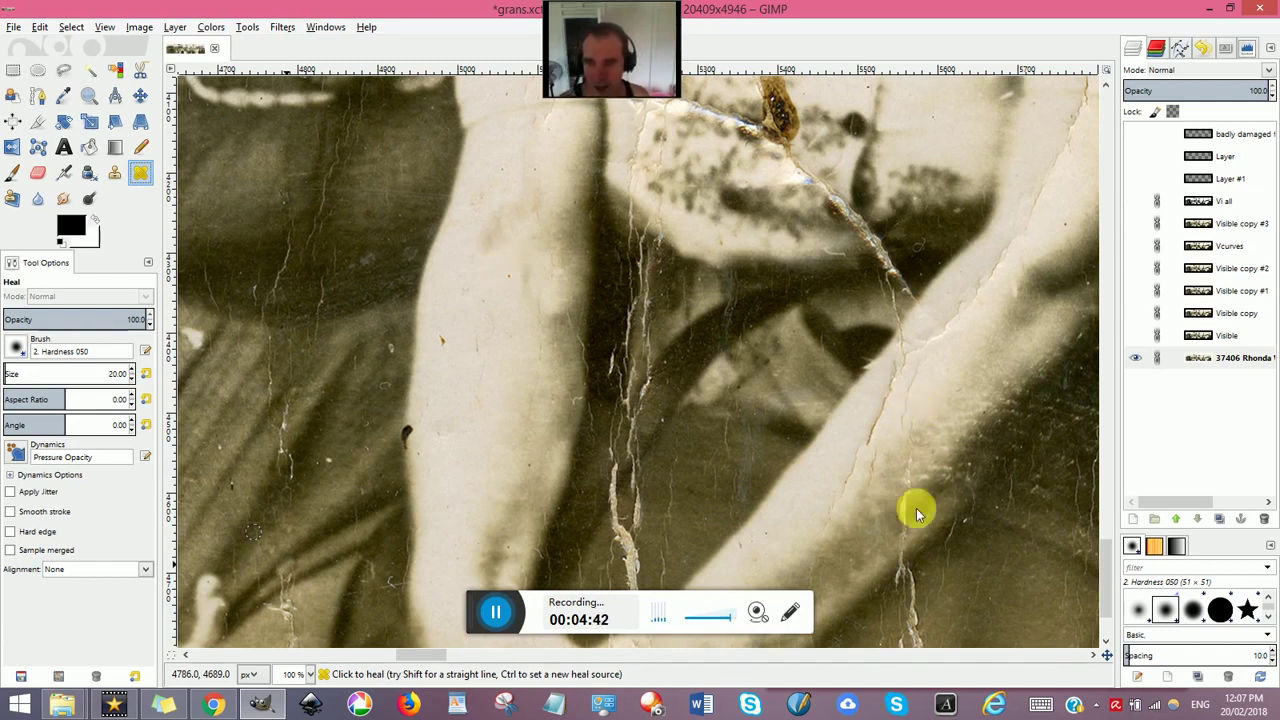
pyautogui.click(934, 414)
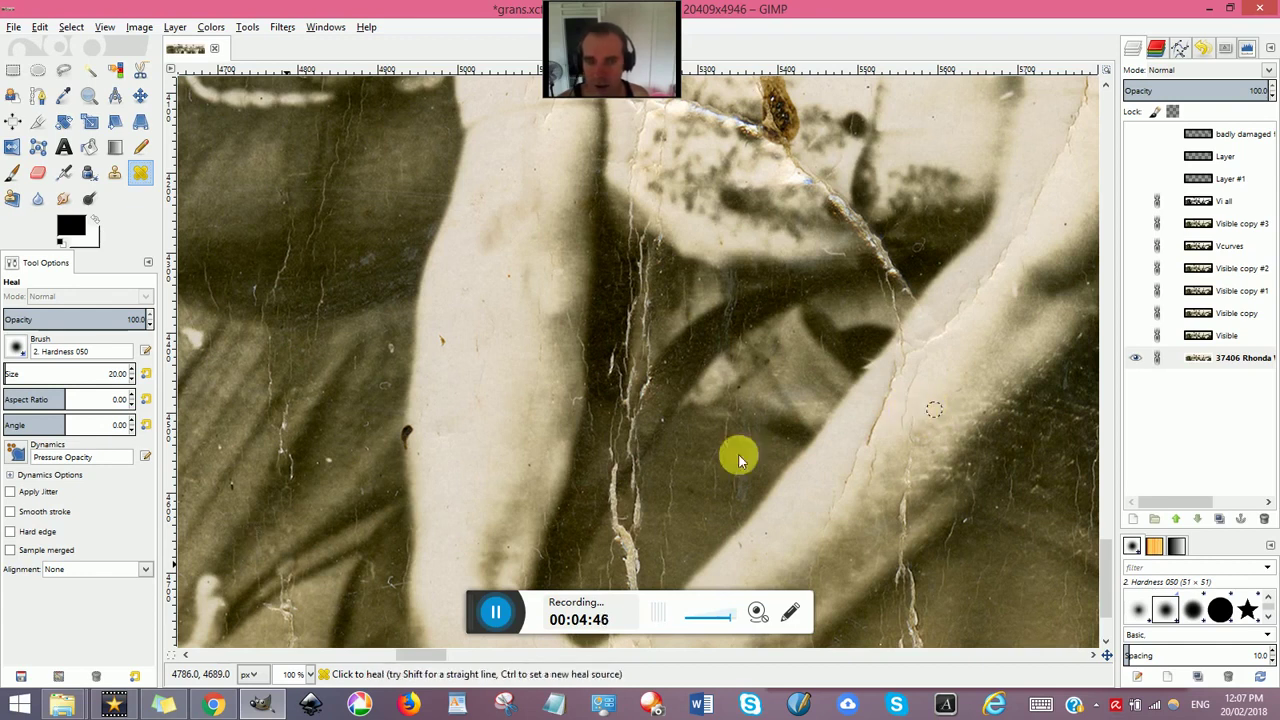
pyautogui.keyDown('ctrl'); pyautogui.click(932, 410); pyautogui.keyUp('ctrl')
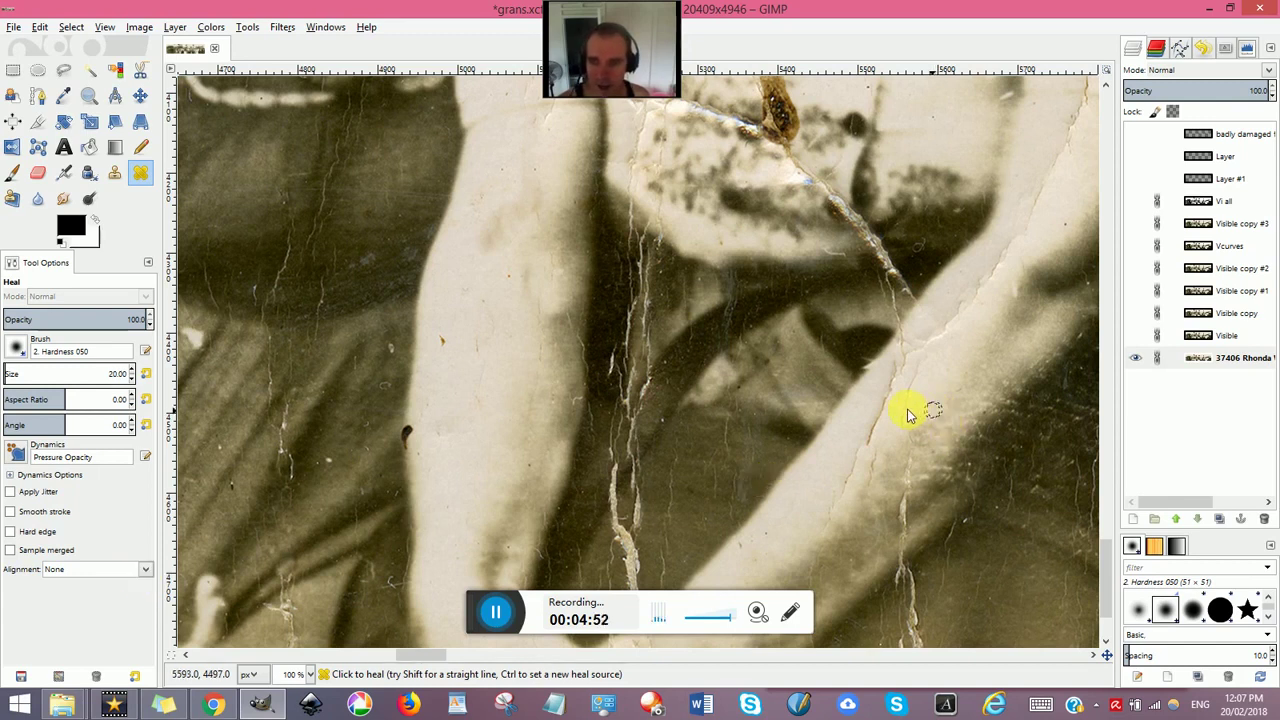
pyautogui.keyDown('ctrl'); pyautogui.click(905, 518); pyautogui.keyUp('ctrl')
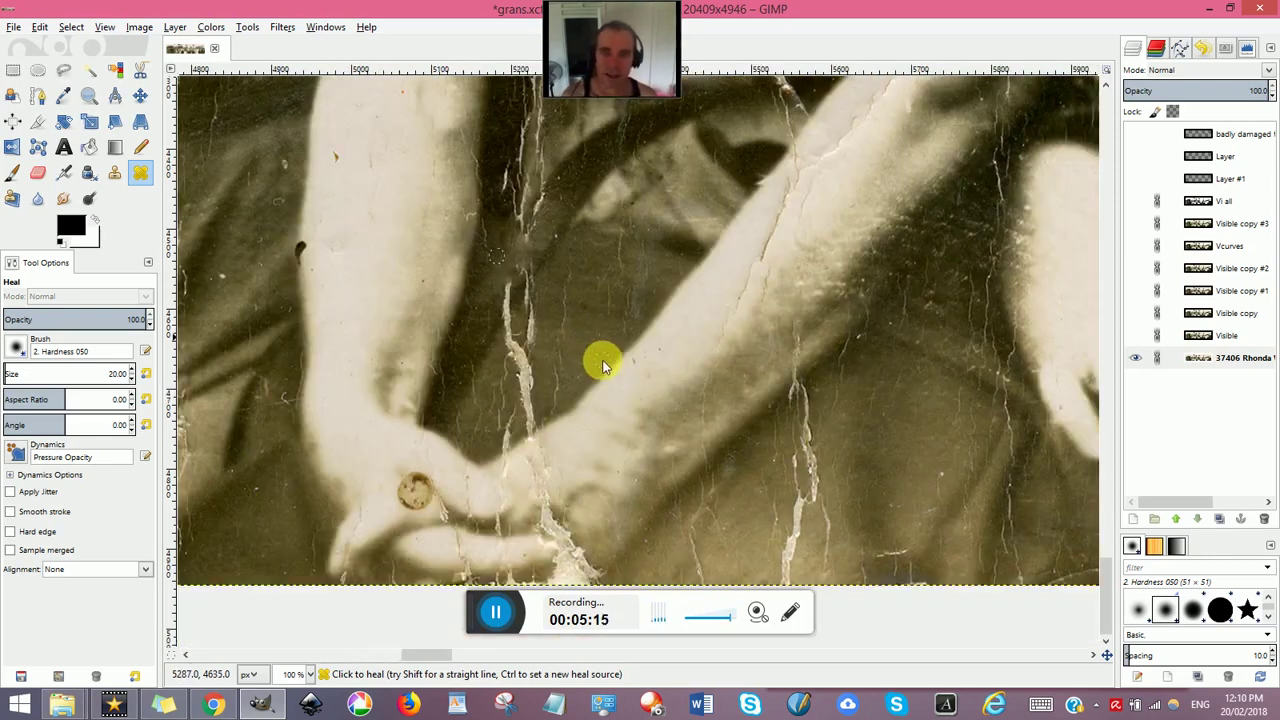
# Step: Enlarge the Heal brush to 52.23 and sample the clean fabric beside the wide crack in the lower skirt
pyautogui.moveTo(603, 361); pyautogui.dragTo(548, 295)
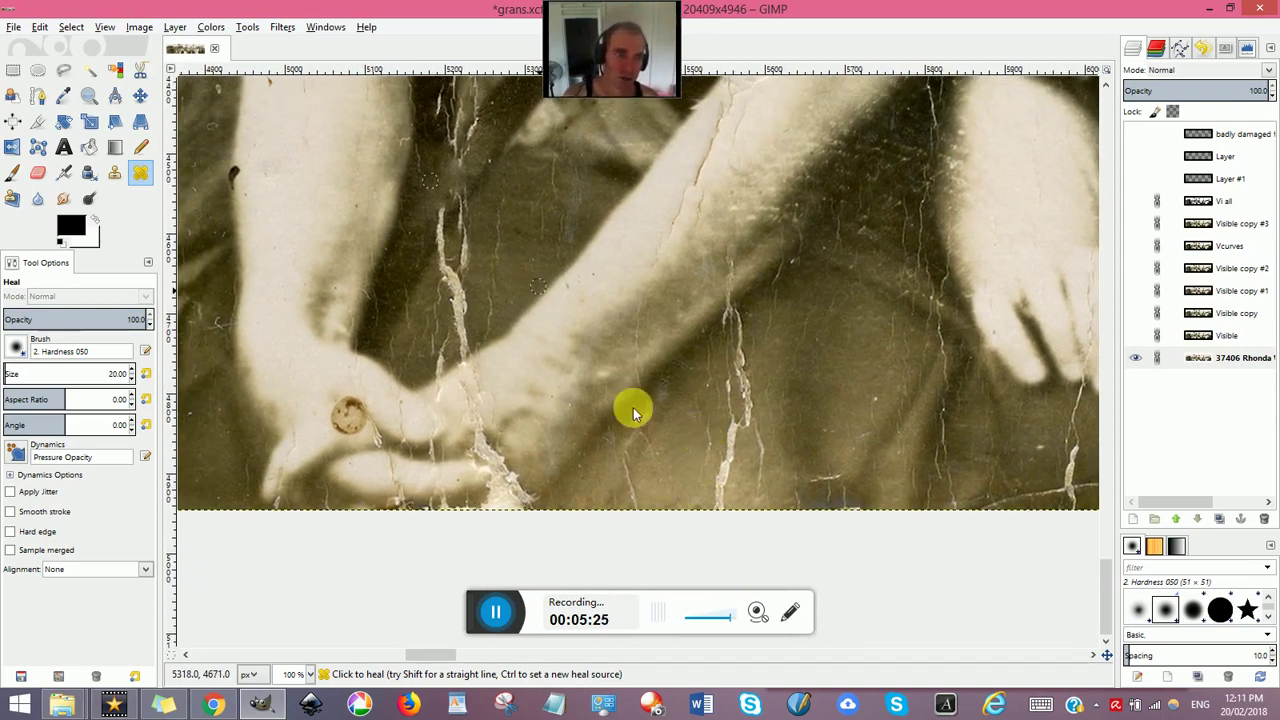
pyautogui.click(12, 373)
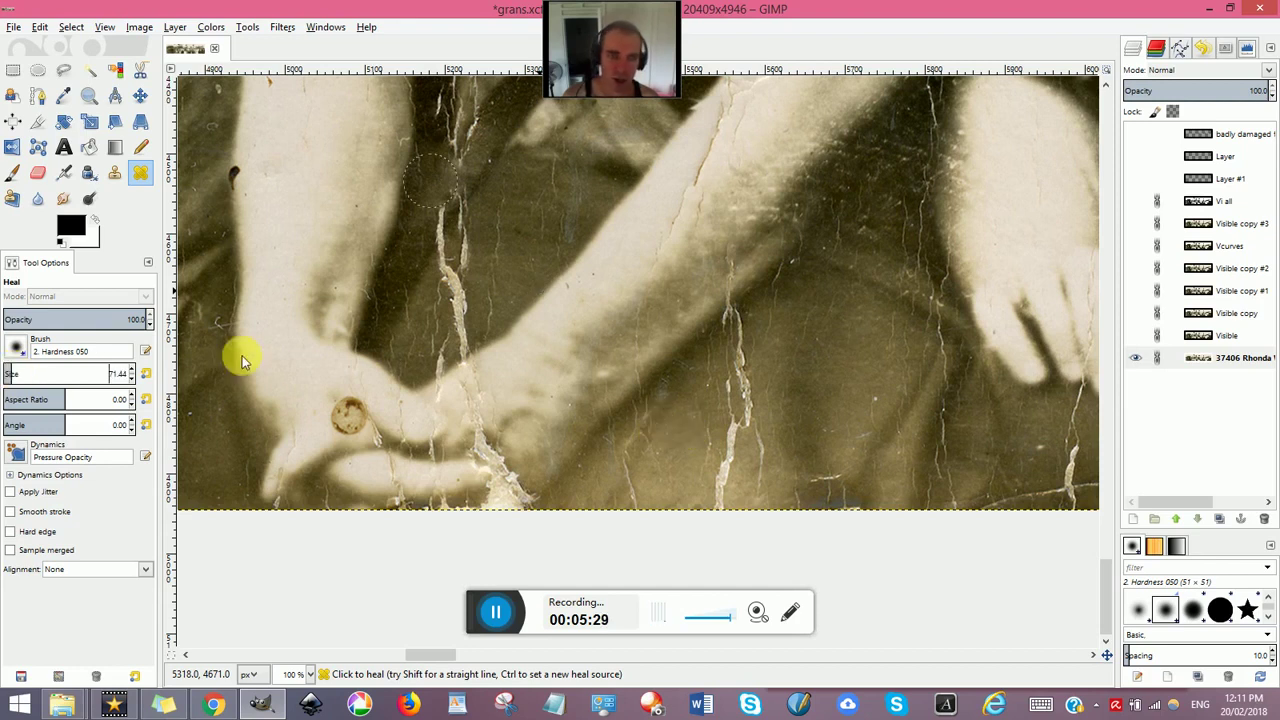
pyautogui.click(10, 373)
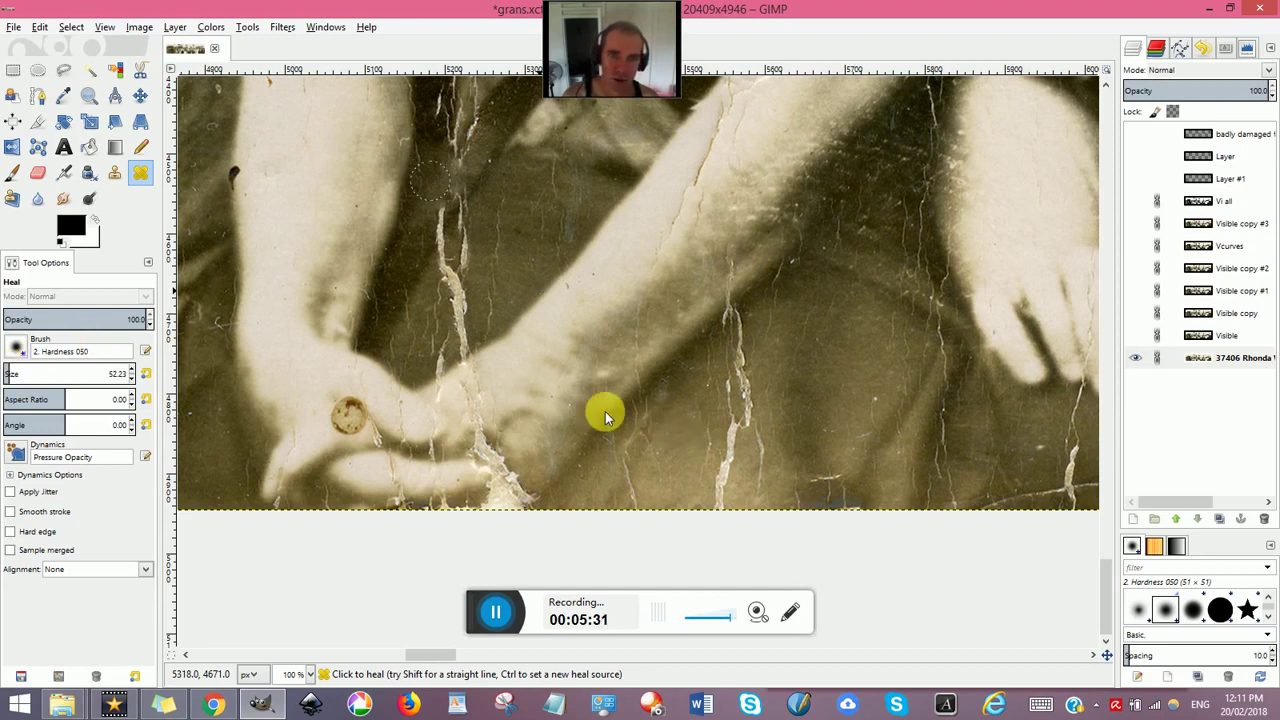
pyautogui.keyDown('ctrl'); pyautogui.click(787, 399); pyautogui.keyUp('ctrl')
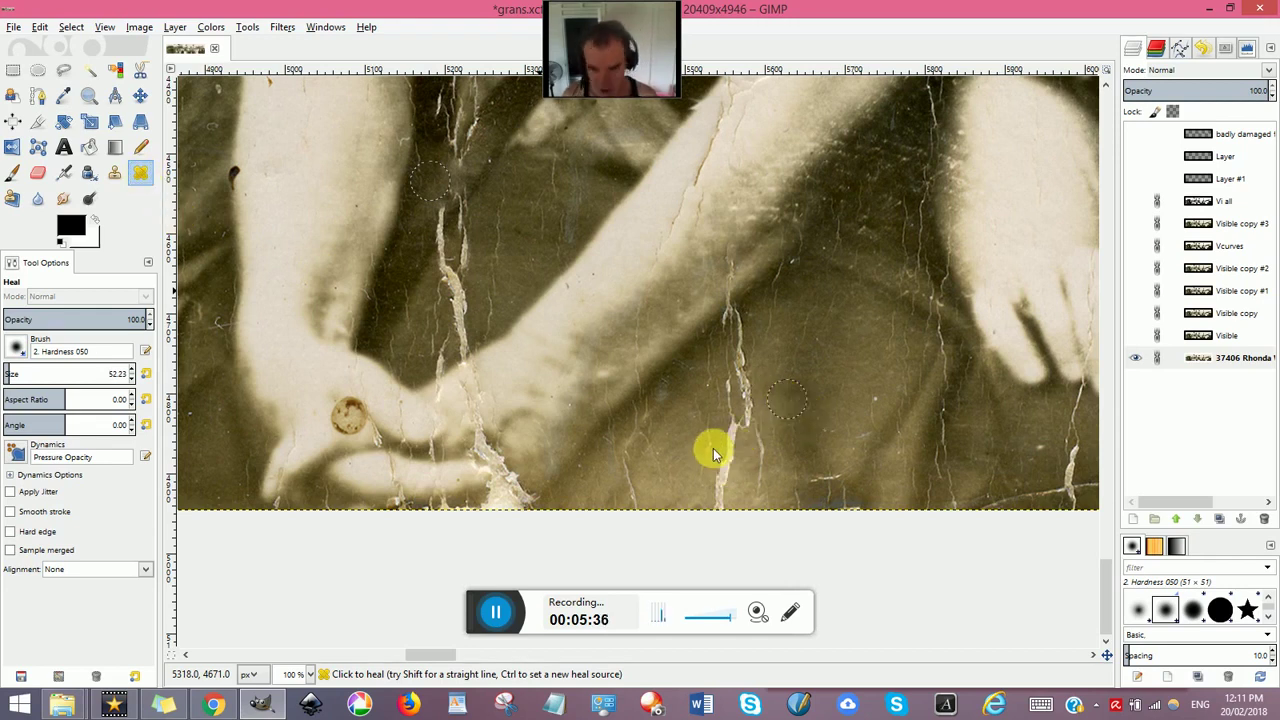
# Step: Reduce the Heal brush size stepwise to 24.23
pyautogui.press('[')
pyautogui.press('[')
pyautogui.press('[')
pyautogui.press('[')
pyautogui.press('[')
pyautogui.press('[')
pyautogui.press('[')
pyautogui.press('[')
pyautogui.press('[')
pyautogui.press('[')
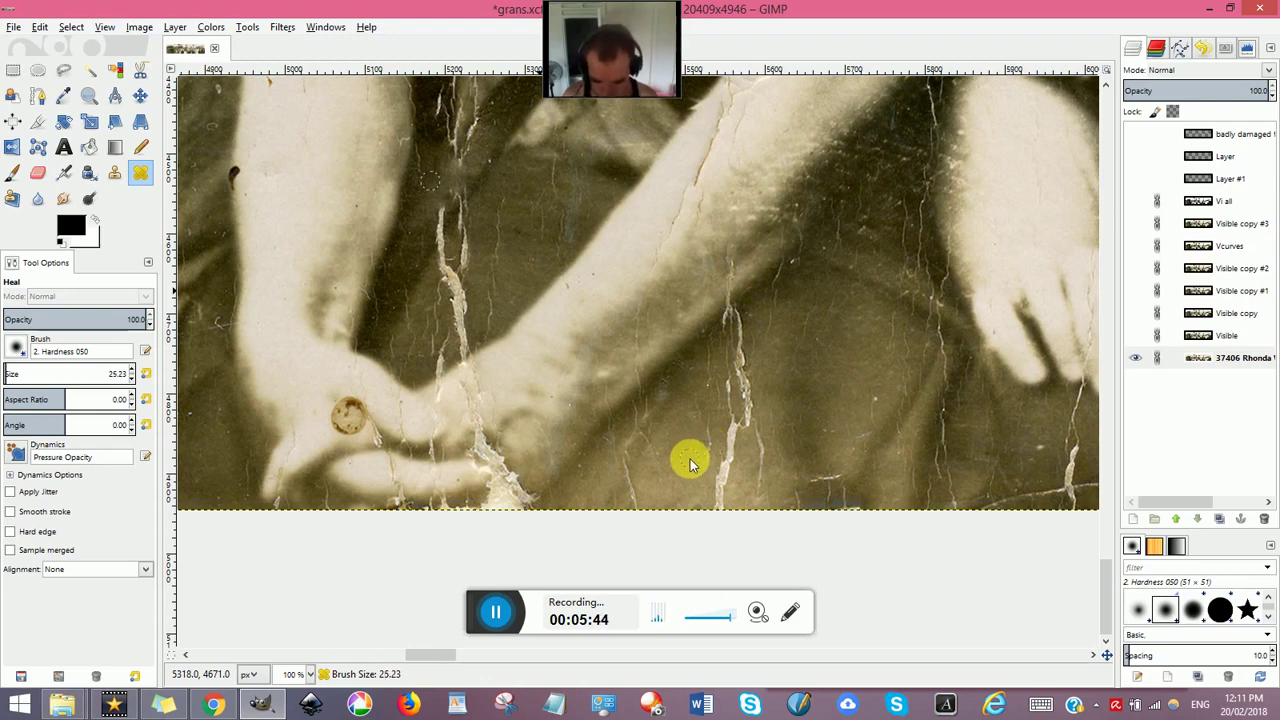
pyautogui.press(']')
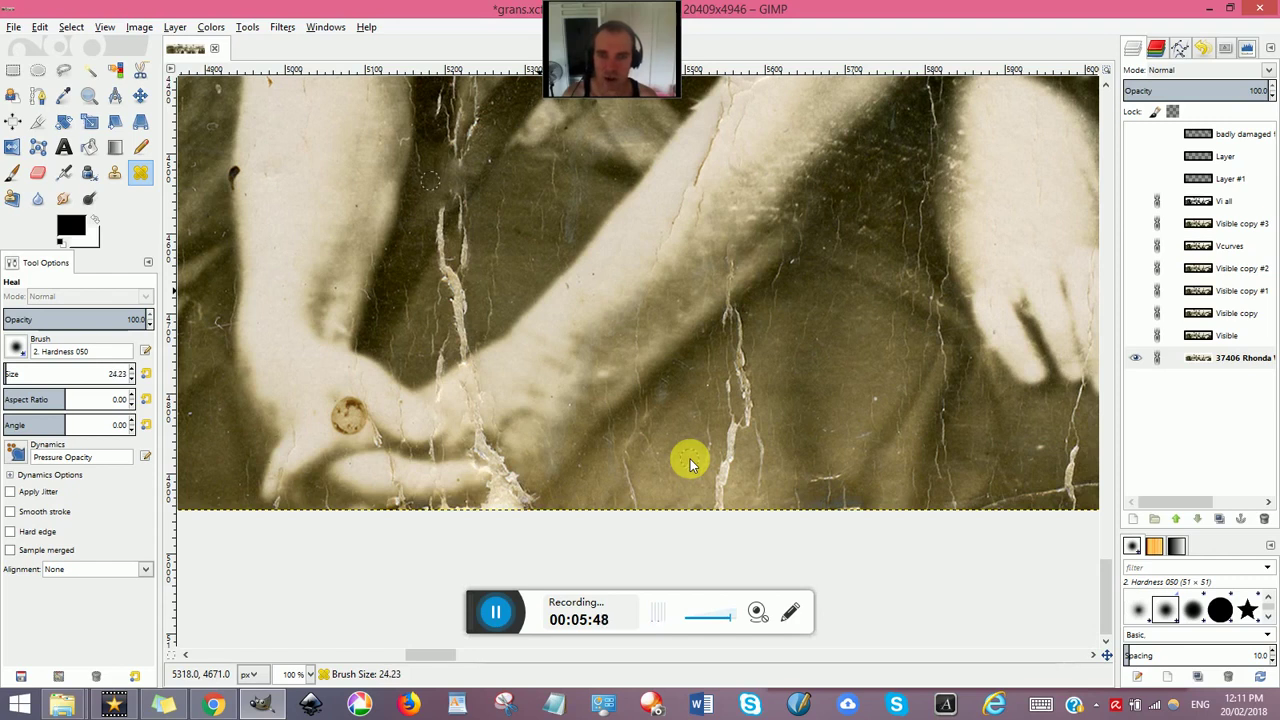
# Step: Set the Heal brush size to 25.23 and heal the pale crack in the skirt below the forearm, sampling clean fabric beside it
pyautogui.press(']')
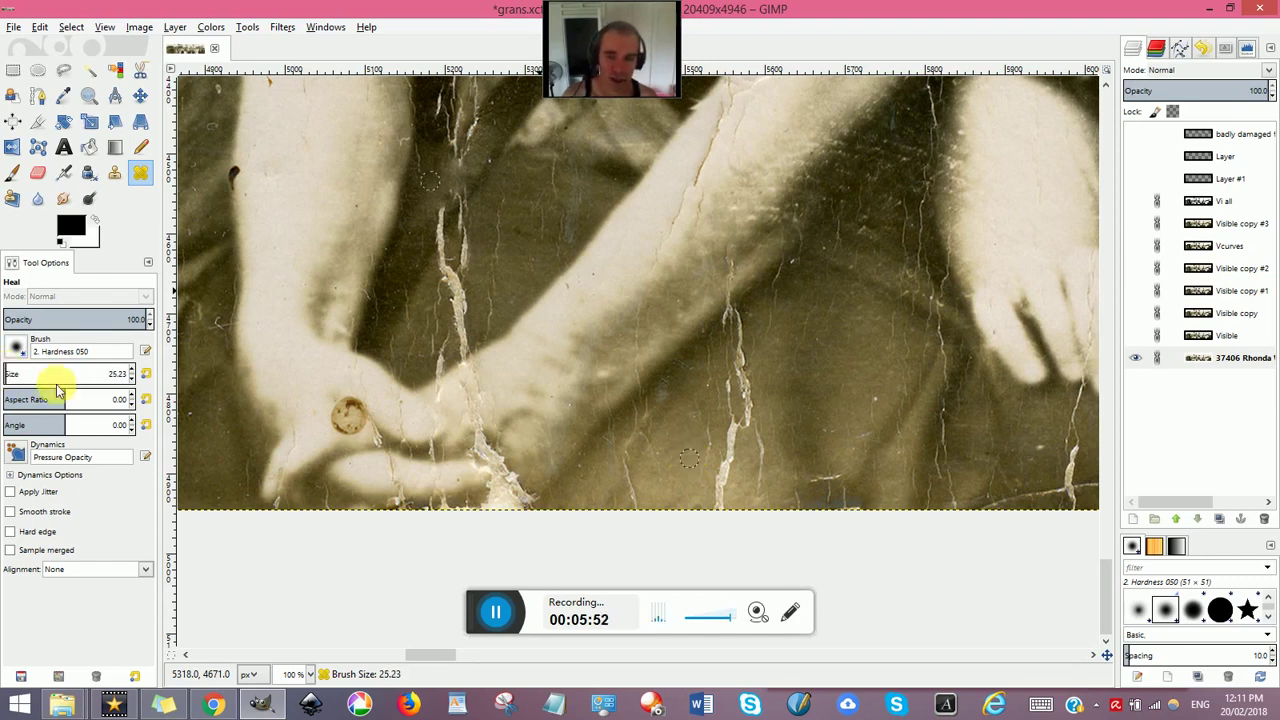
pyautogui.keyDown('ctrl'); pyautogui.click(697, 491); pyautogui.keyUp('ctrl')
pyautogui.moveTo(716, 500)
pyautogui.mouseDown()
pyautogui.moveTo(738, 463)
pyautogui.moveTo(722, 468)
pyautogui.moveTo(725, 479)
pyautogui.moveTo(732, 440)
pyautogui.moveTo(732, 453)
pyautogui.moveTo(782, 469)
pyautogui.moveTo(749, 482)
pyautogui.moveTo(717, 421)
pyautogui.moveTo(732, 440)
pyautogui.moveTo(728, 387)
pyautogui.moveTo(732, 440)
pyautogui.moveTo(757, 412)
pyautogui.moveTo(744, 383)
pyautogui.moveTo(749, 425)
pyautogui.moveTo(737, 339)
pyautogui.moveTo(736, 357)
pyautogui.moveTo(749, 377)
pyautogui.moveTo(747, 306)
pyautogui.mouseUp()
pyautogui.keyDown('ctrl'); pyautogui.click(719, 425); pyautogui.keyUp('ctrl')
pyautogui.keyDown('ctrl'); pyautogui.click(772, 411); pyautogui.keyUp('ctrl')
pyautogui.click(747, 333)
pyautogui.click(700, 337)
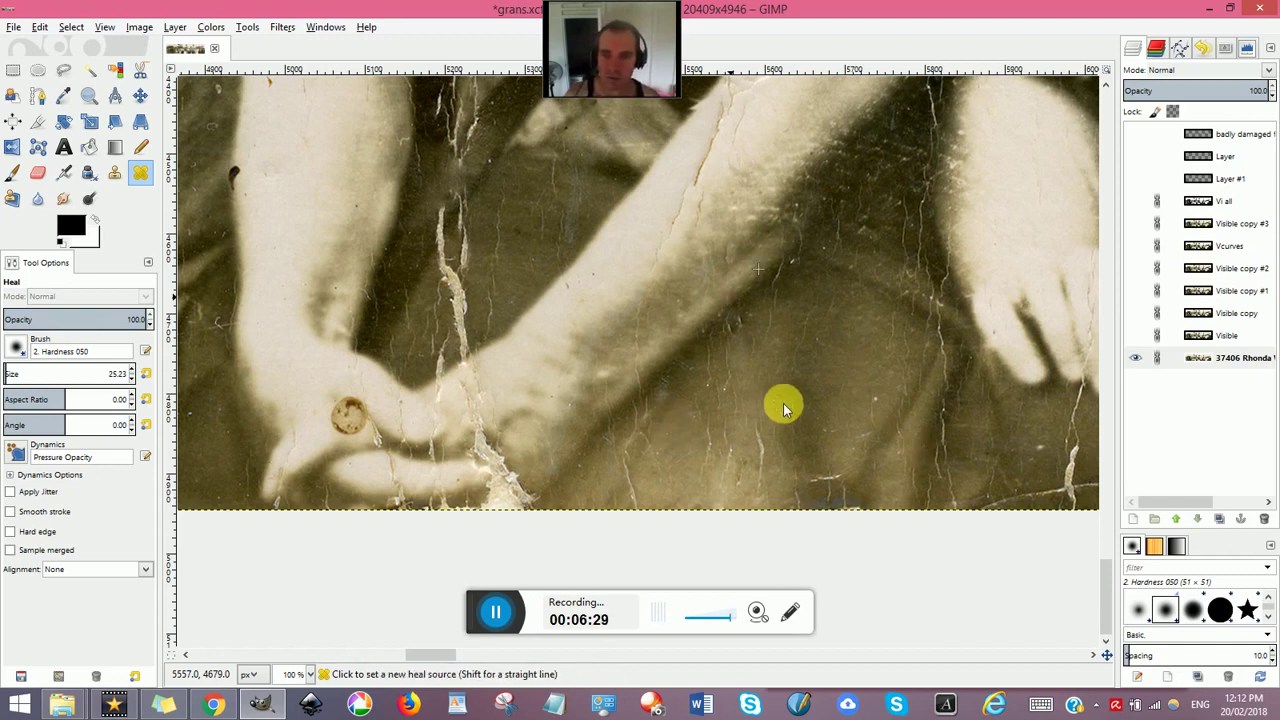
pyautogui.press('ctrl')
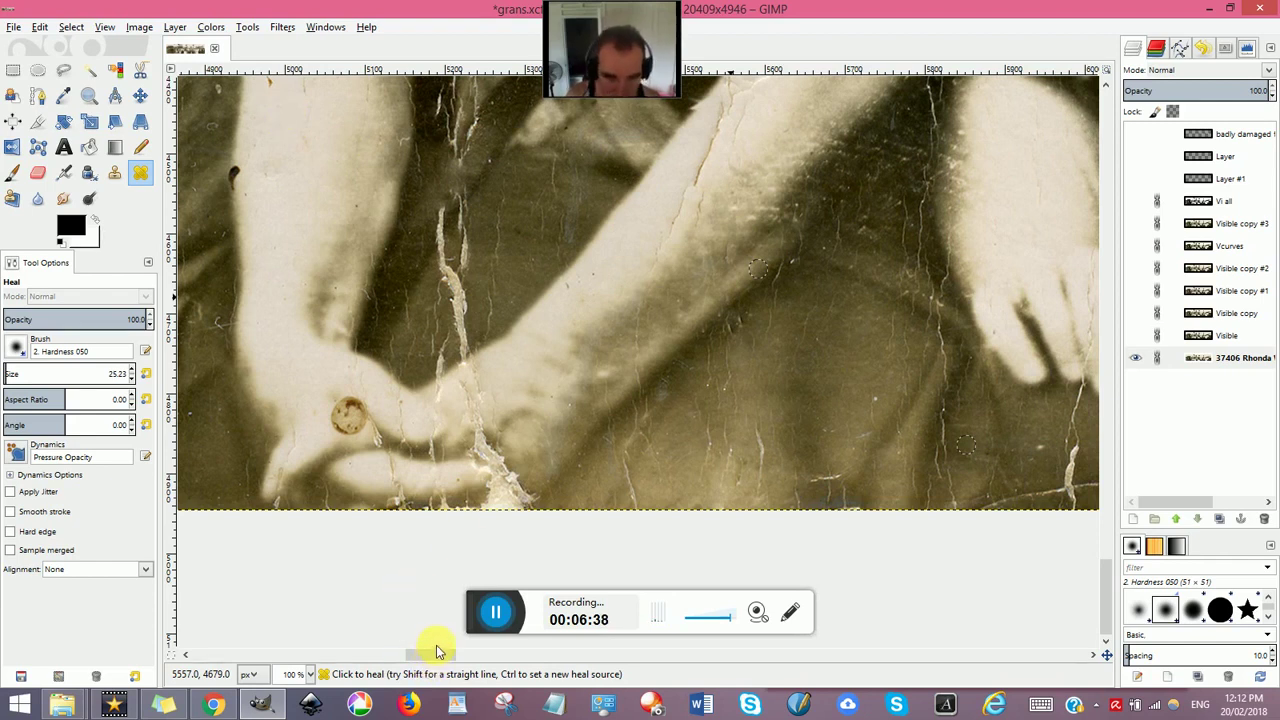
# Step: Heal the wide crack in the dark skirt fabric between the two forearms, sampling clean fabric on either side
pyautogui.moveTo(438, 655); pyautogui.dragTo(456, 657)
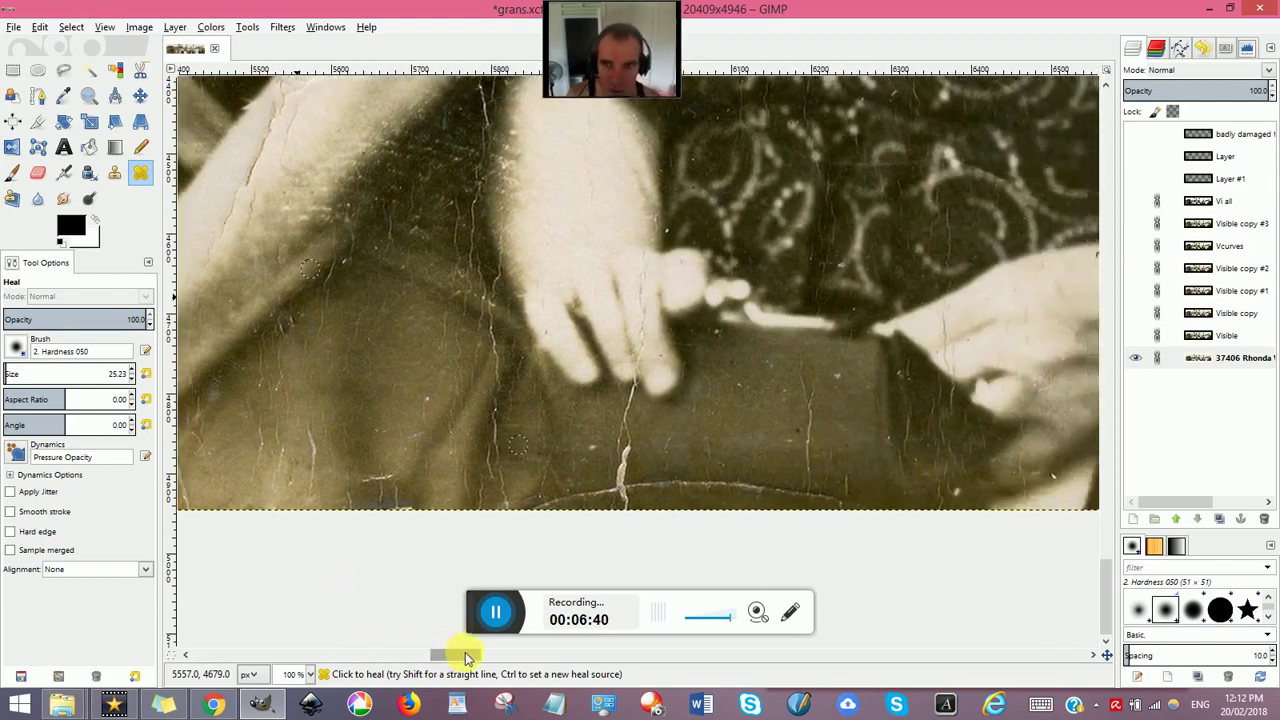
pyautogui.moveTo(466, 657); pyautogui.dragTo(428, 662)
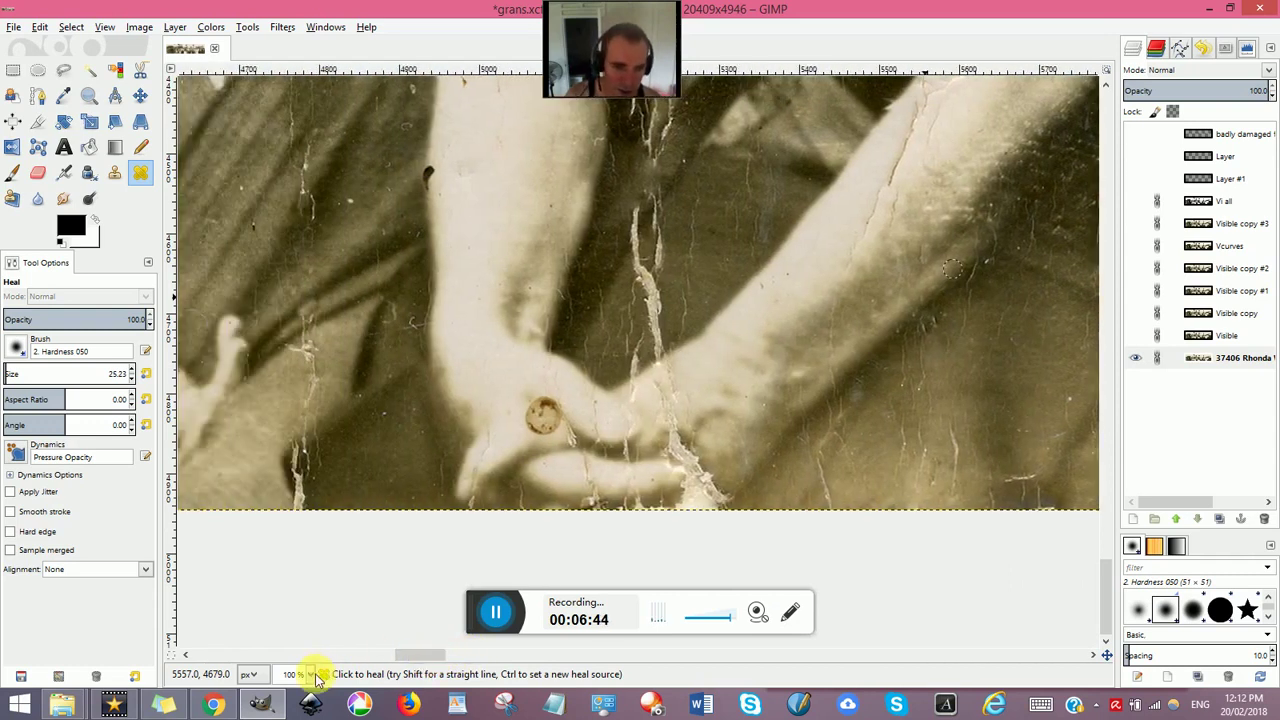
pyautogui.click(310, 675)
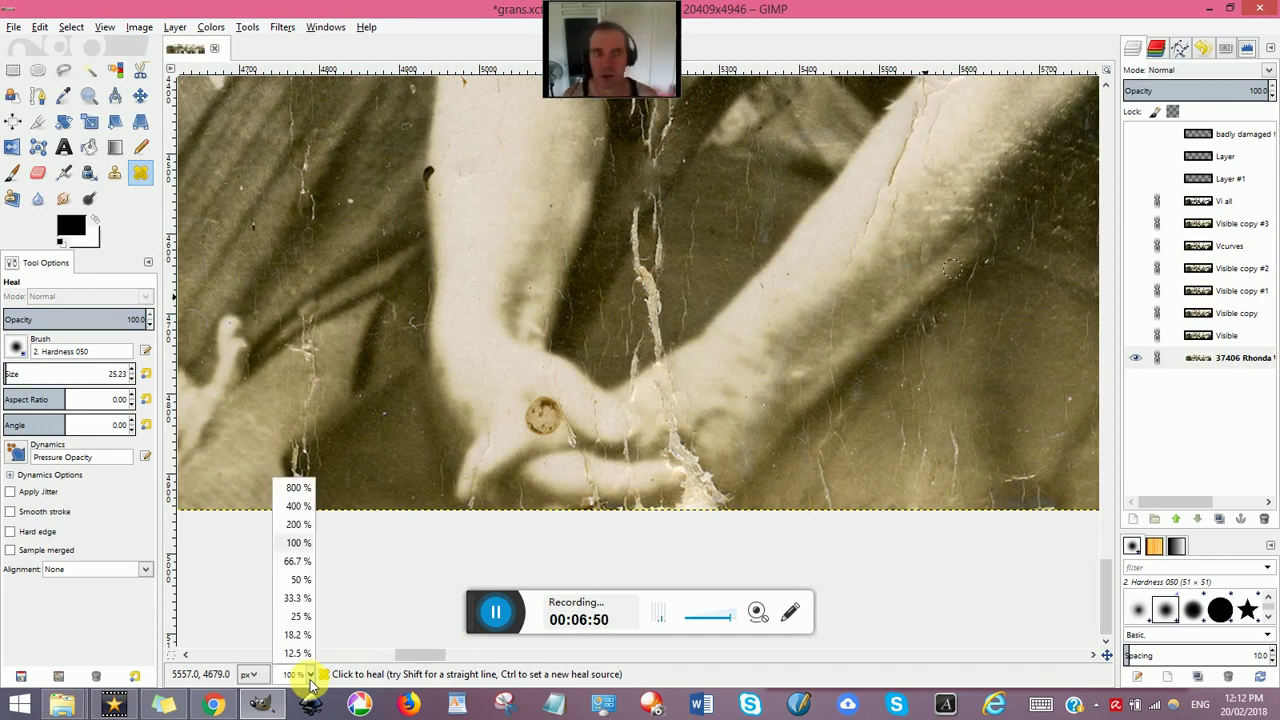
pyautogui.click(310, 676)
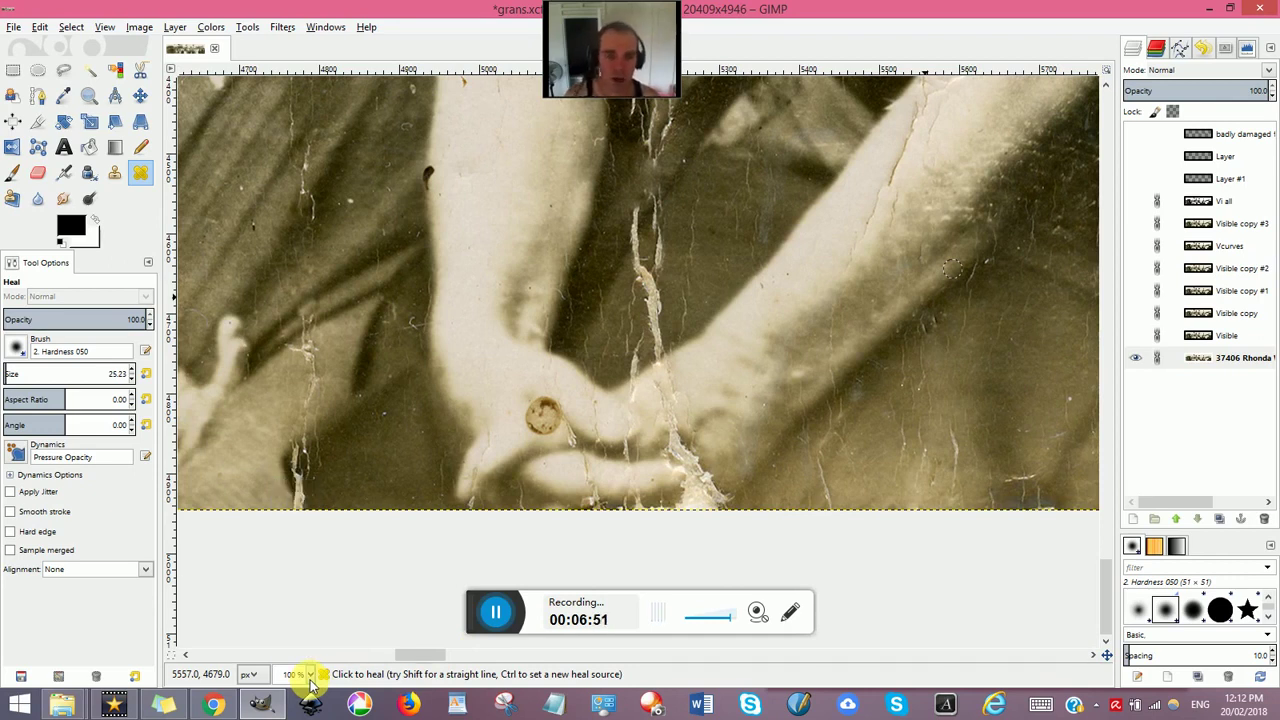
pyautogui.keyDown('ctrl'); pyautogui.click(624, 314); pyautogui.keyUp('ctrl')
pyautogui.click(652, 320)
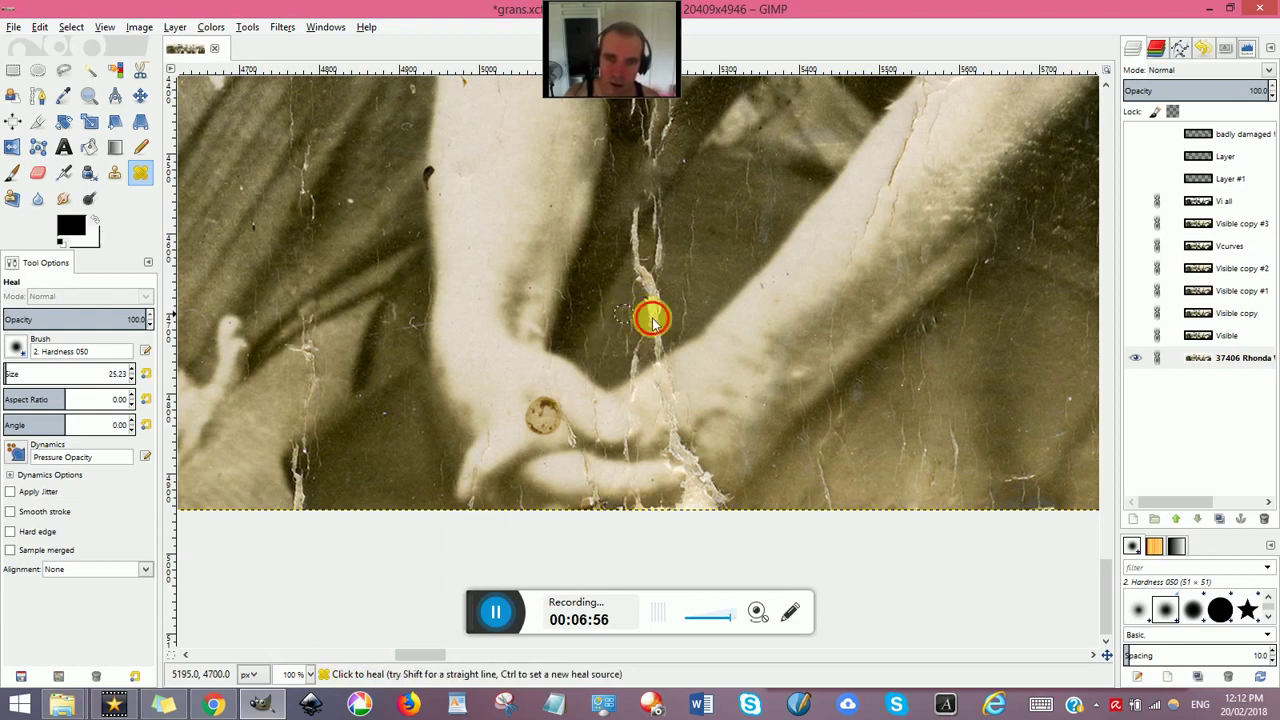
pyautogui.moveTo(653, 320)
pyautogui.mouseDown()
pyautogui.moveTo(647, 290)
pyautogui.moveTo(646, 340)
pyautogui.mouseUp()
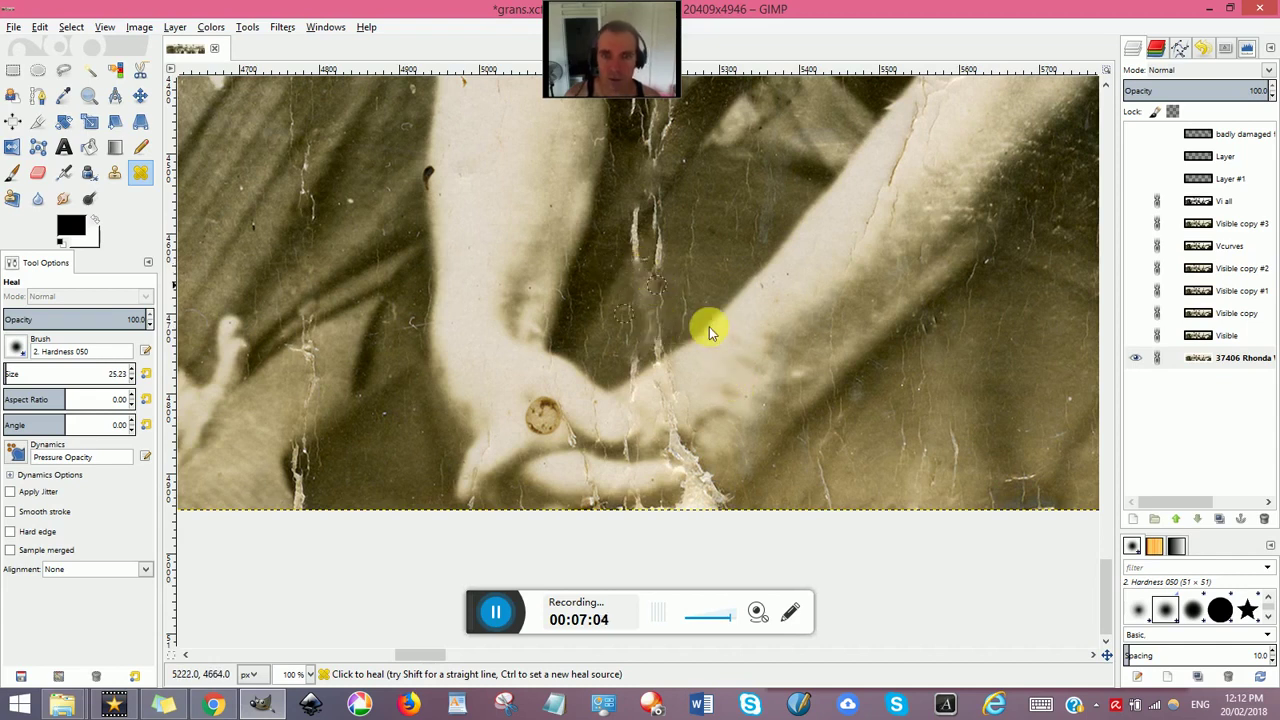
pyautogui.keyDown('ctrl'); pyautogui.click(694, 289); pyautogui.keyUp('ctrl')
pyautogui.moveTo(662, 306); pyautogui.dragTo(651, 310)
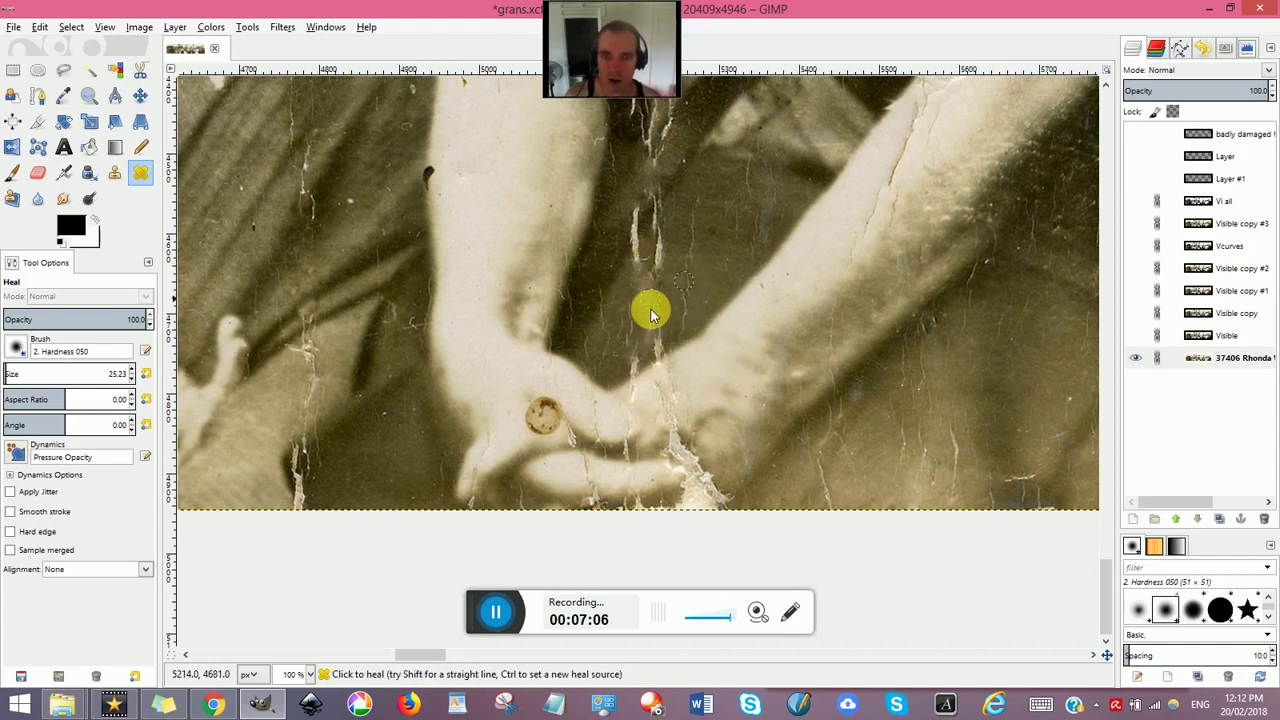
# Step: Magnify the fabric between the forearms to 400% and reduce the Heal brush size to 6.23 for its fine cracks
pyautogui.click(308, 676)
pyautogui.click(310, 678)
pyautogui.click(310, 677)
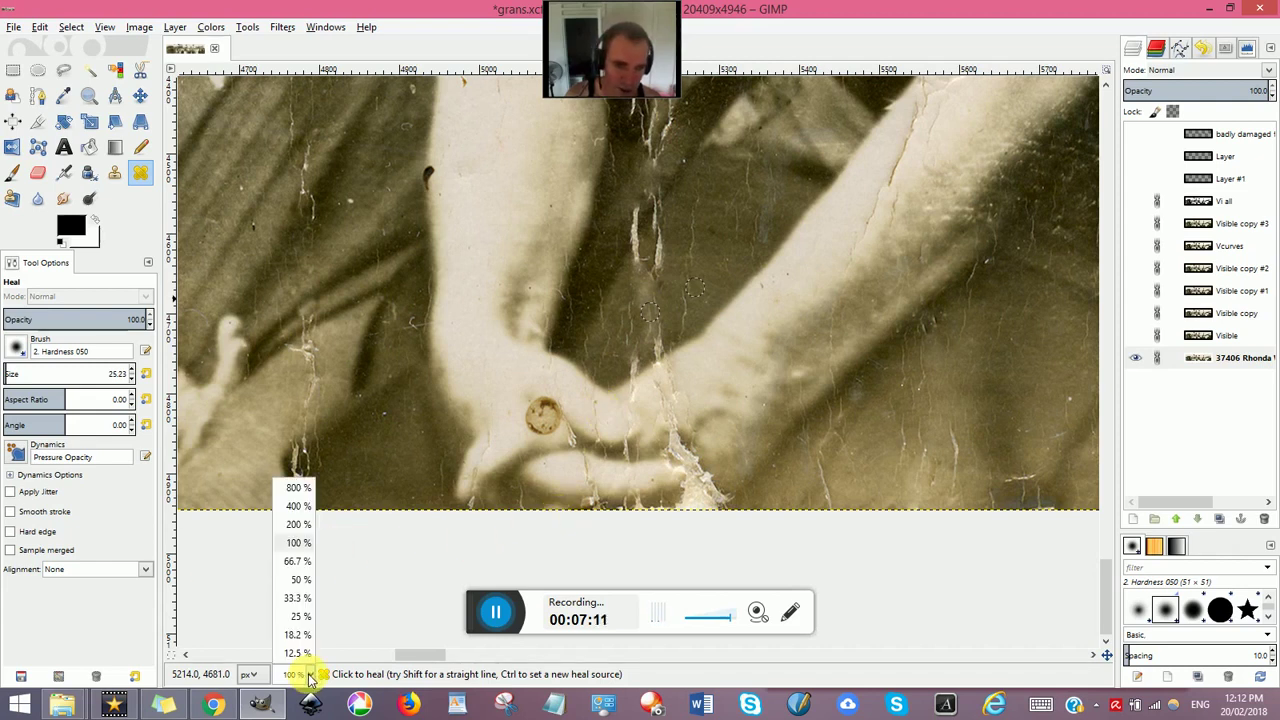
pyautogui.click(300, 506)
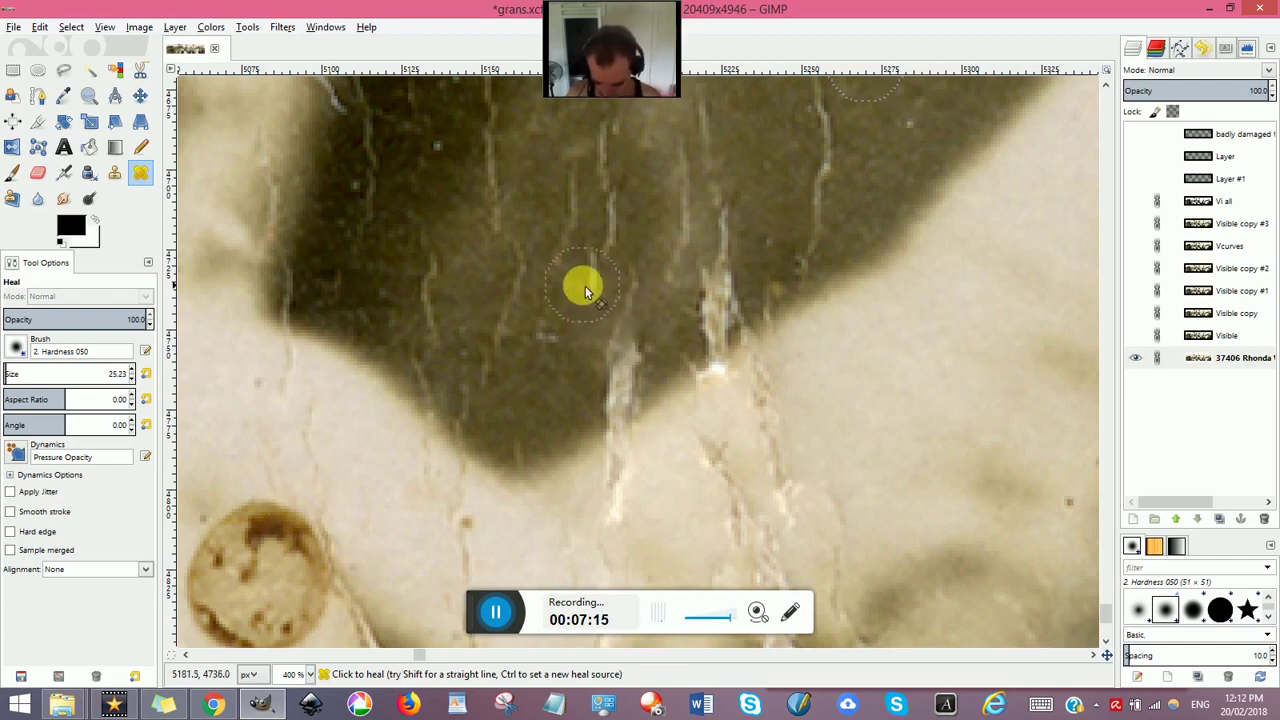
pyautogui.press('[')
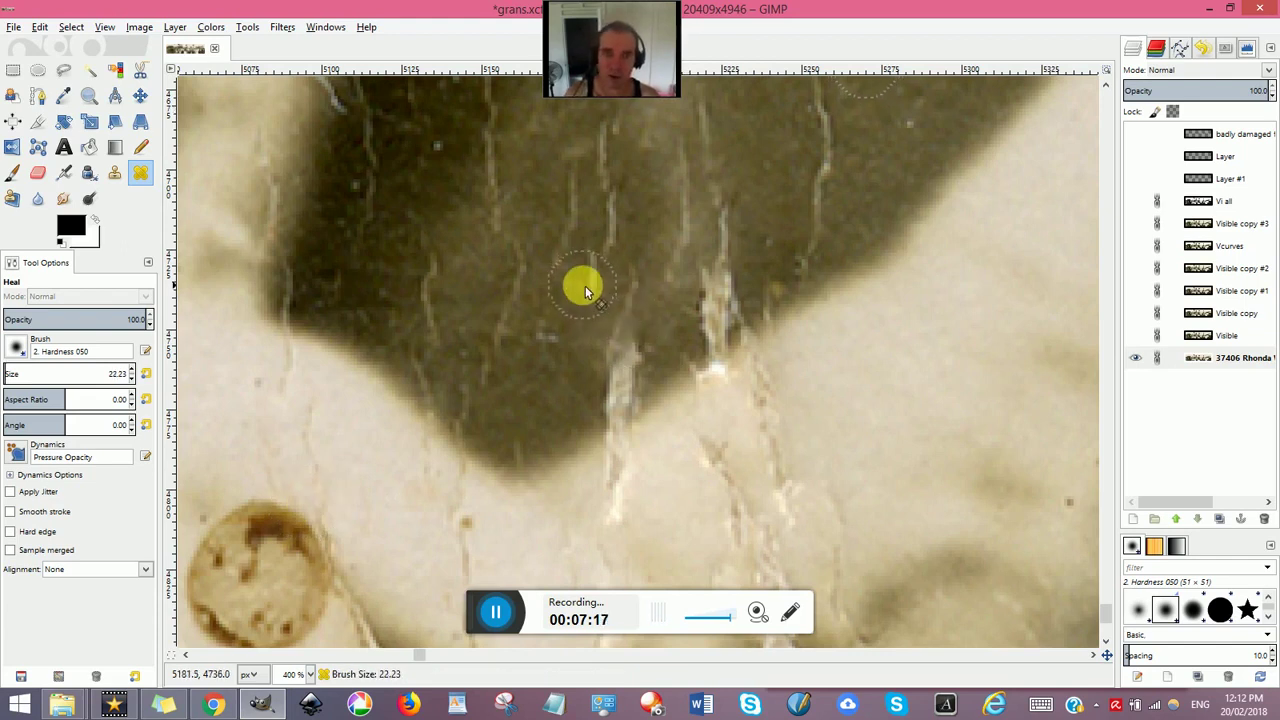
pyautogui.press('[')
pyautogui.press('[')
pyautogui.press('[')
pyautogui.press('[')
pyautogui.press('[')
pyautogui.press('[')
pyautogui.press('[')
pyautogui.press('[')
pyautogui.press('[')
pyautogui.scroll(3, 585, 290)
pyautogui.press('[')
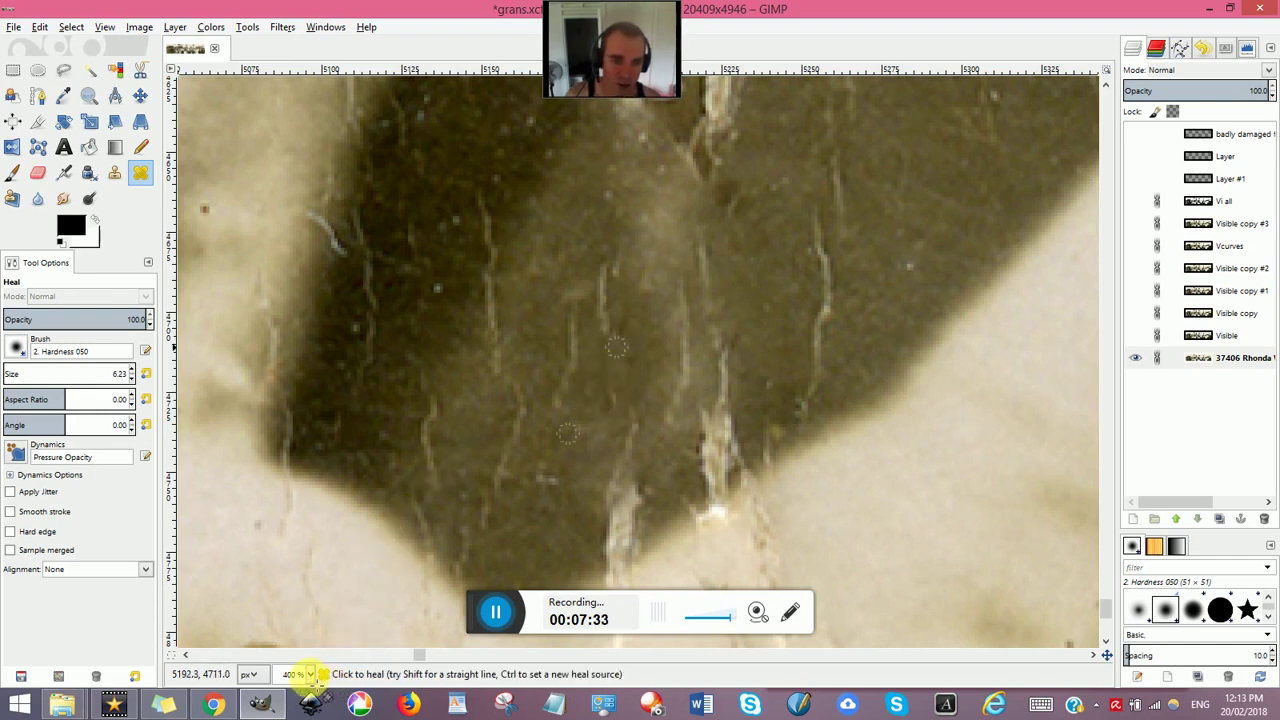
# Step: Return to 100% zoom and check the hands with the Visible copy #3 and Vi all layers shown, keeping only Visible copy #3 over the scan
pyautogui.click(310, 675)
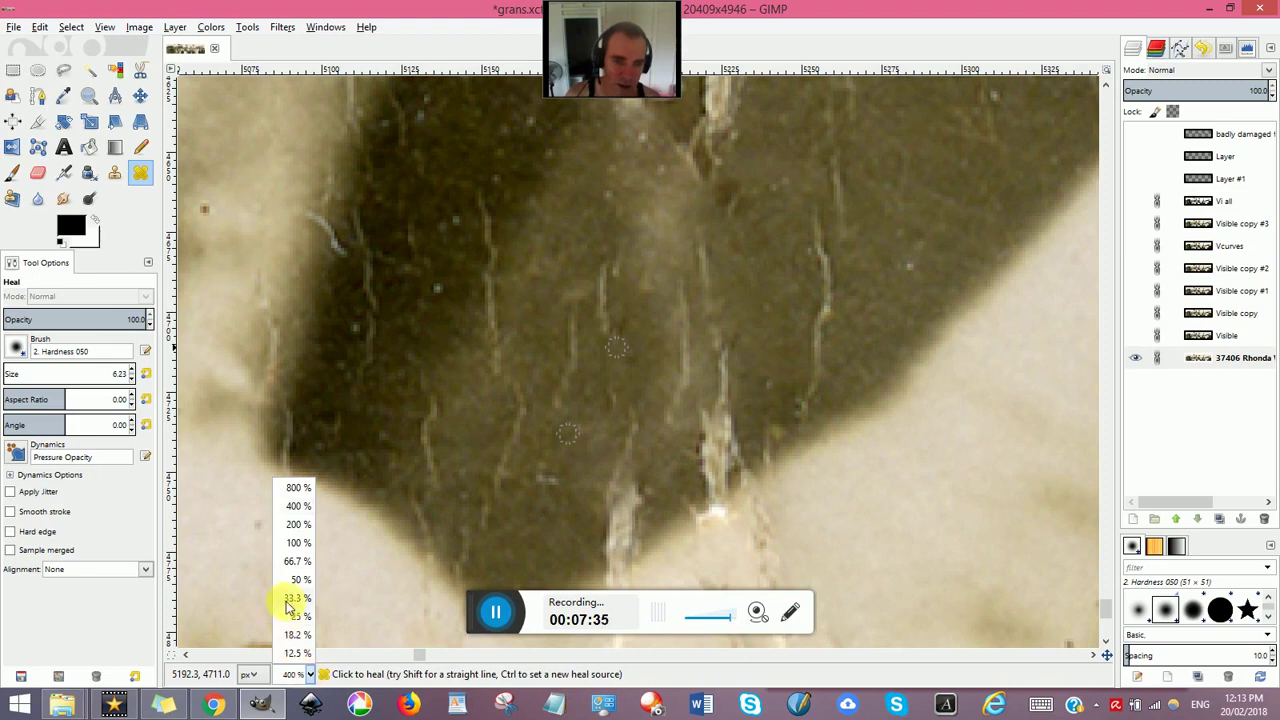
pyautogui.click(310, 545)
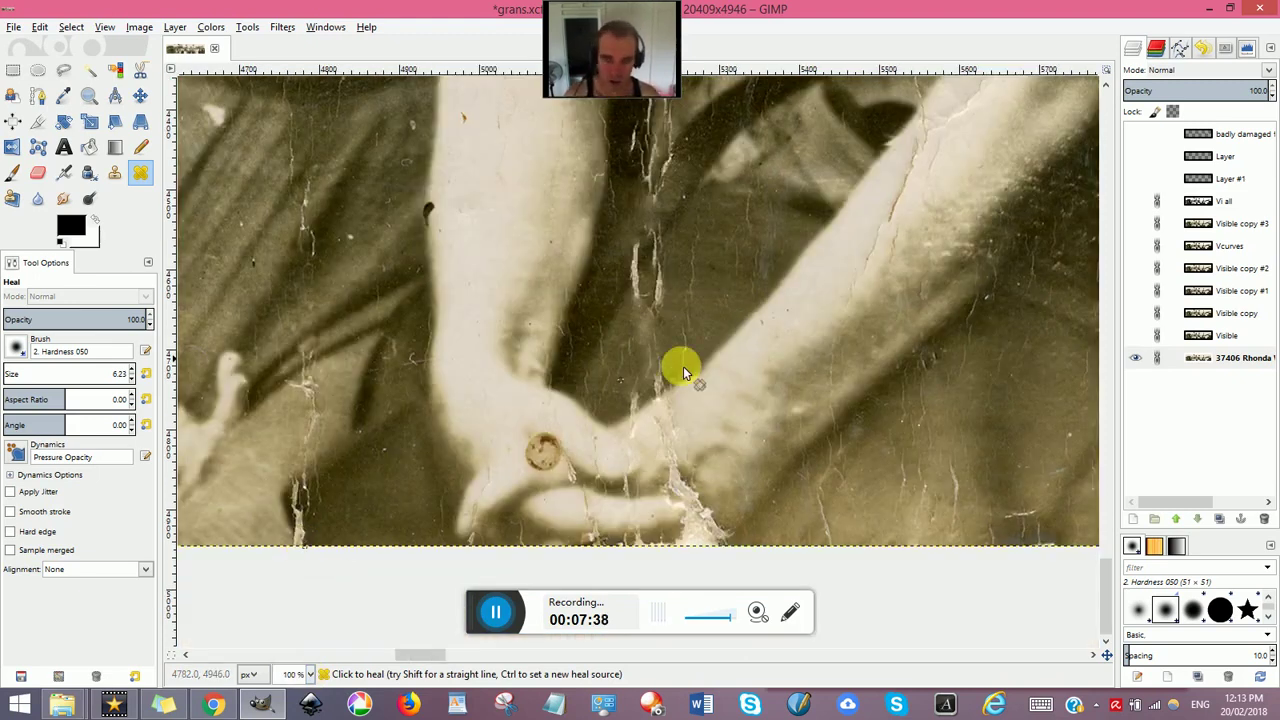
pyautogui.click(1137, 224)
pyautogui.click(1136, 203)
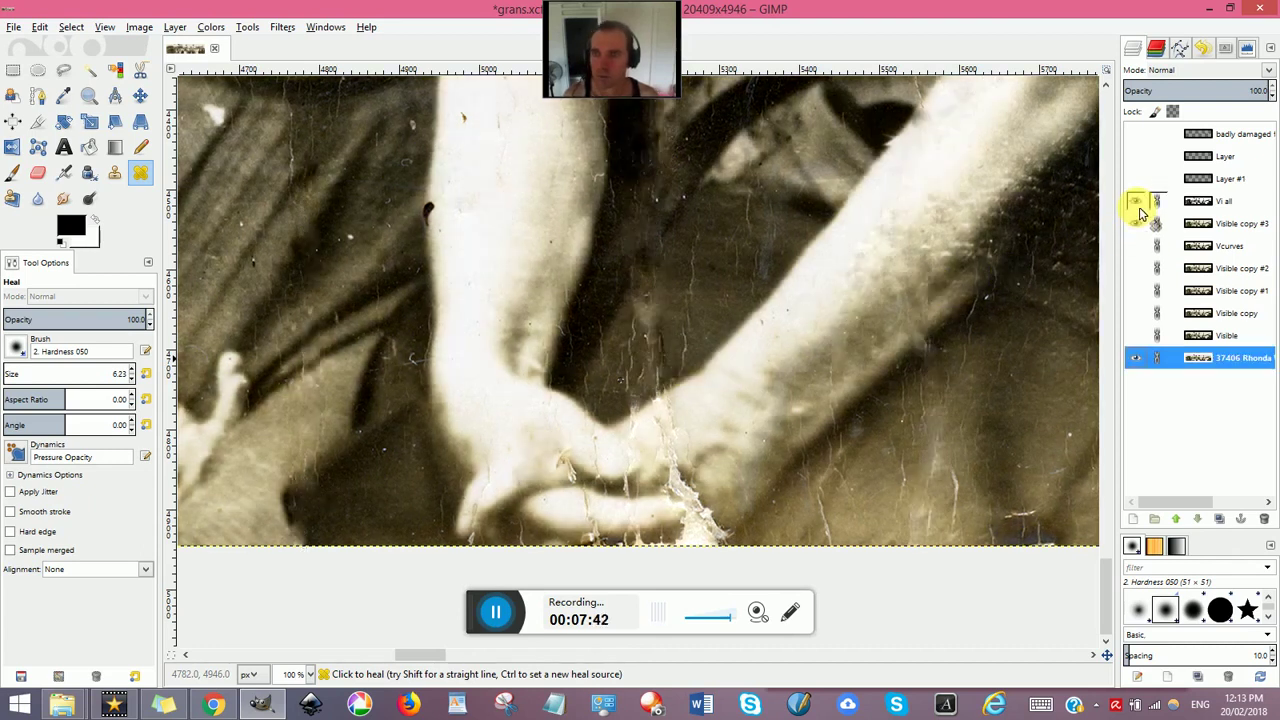
pyautogui.click(1137, 203)
pyautogui.click(1136, 223)
pyautogui.keyDown('ctrl'); pyautogui.click(971, 294); pyautogui.keyUp('ctrl')
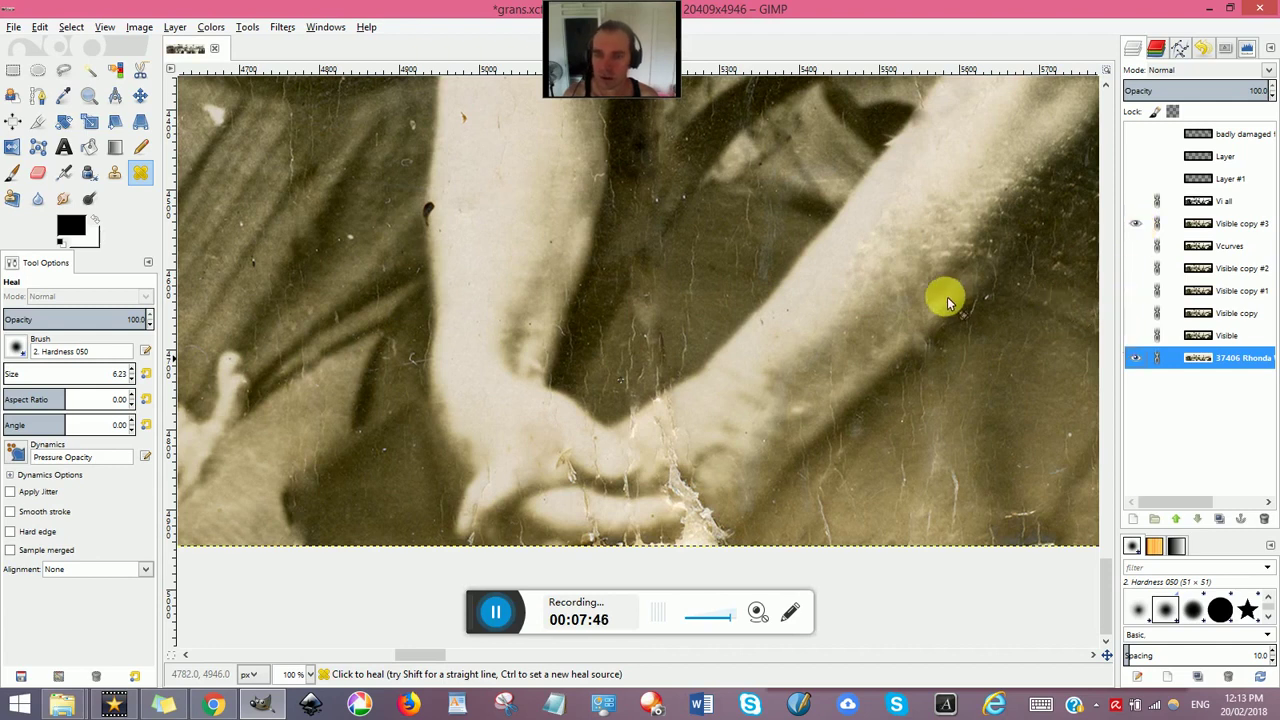
# Step: Examine the restored group photo at 18.2% zoom across the seated and standing rows
pyautogui.click(312, 676)
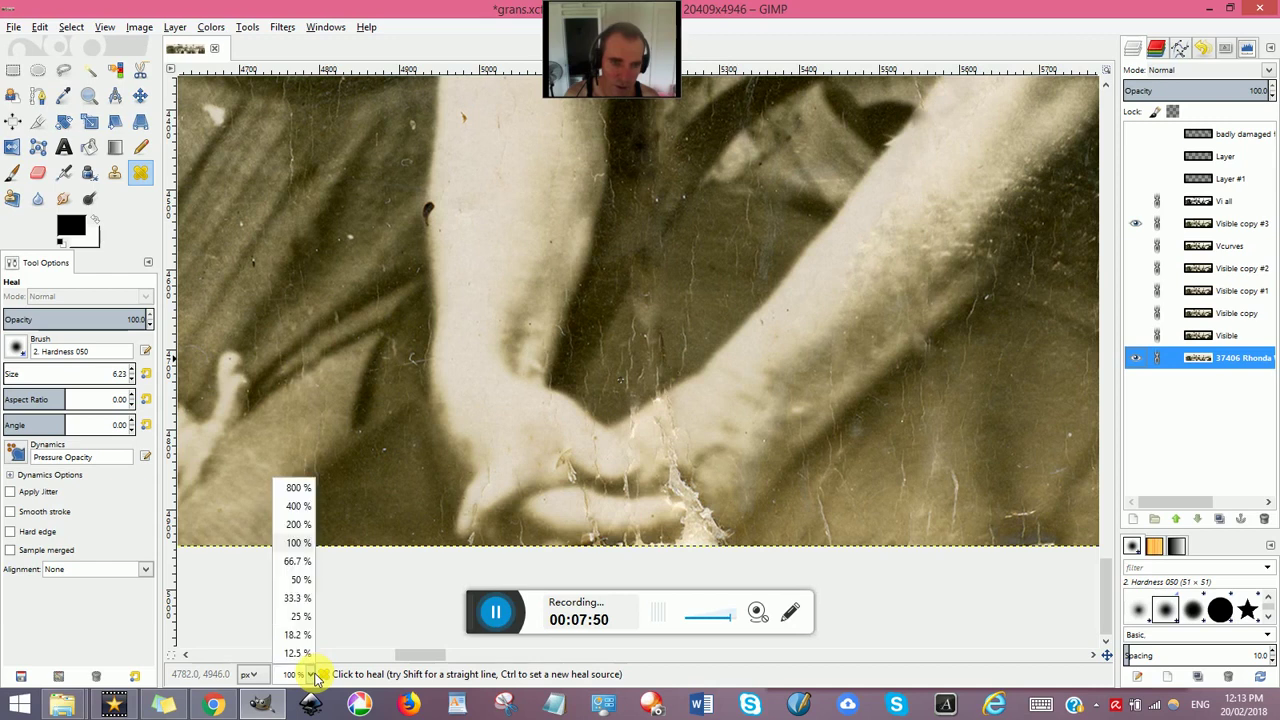
pyautogui.click(306, 607)
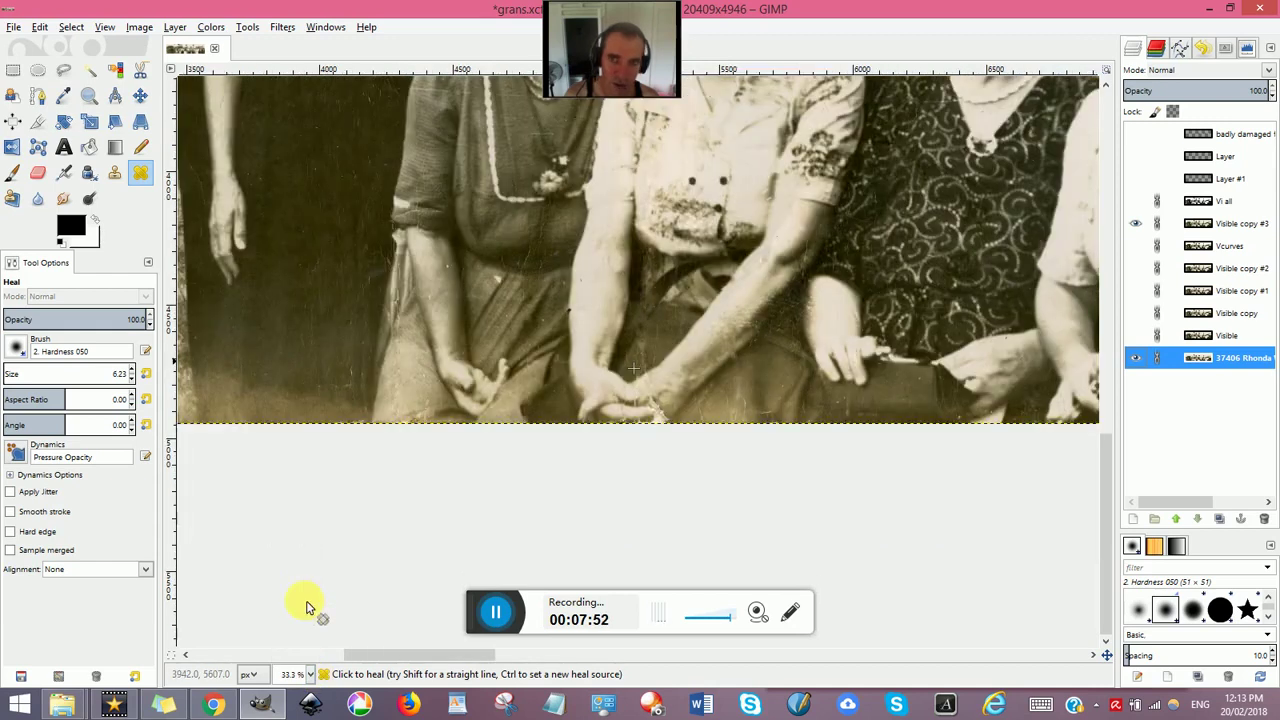
pyautogui.click(314, 676)
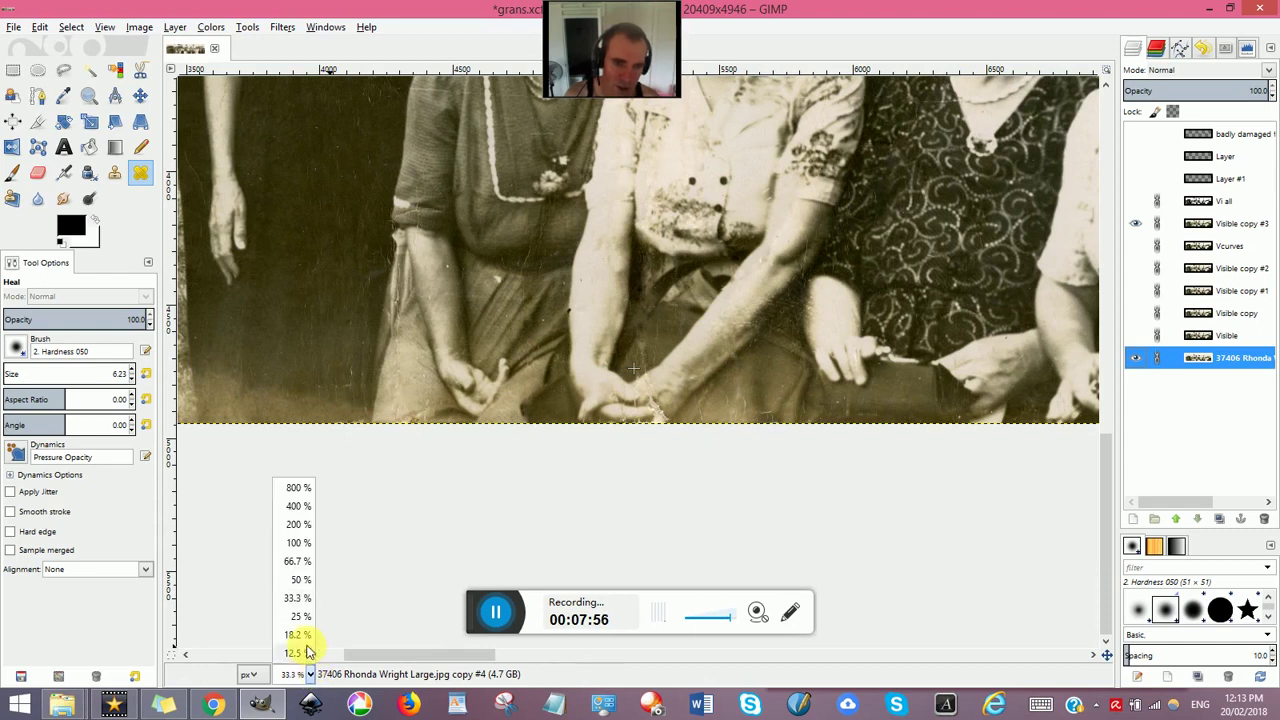
pyautogui.click(298, 635)
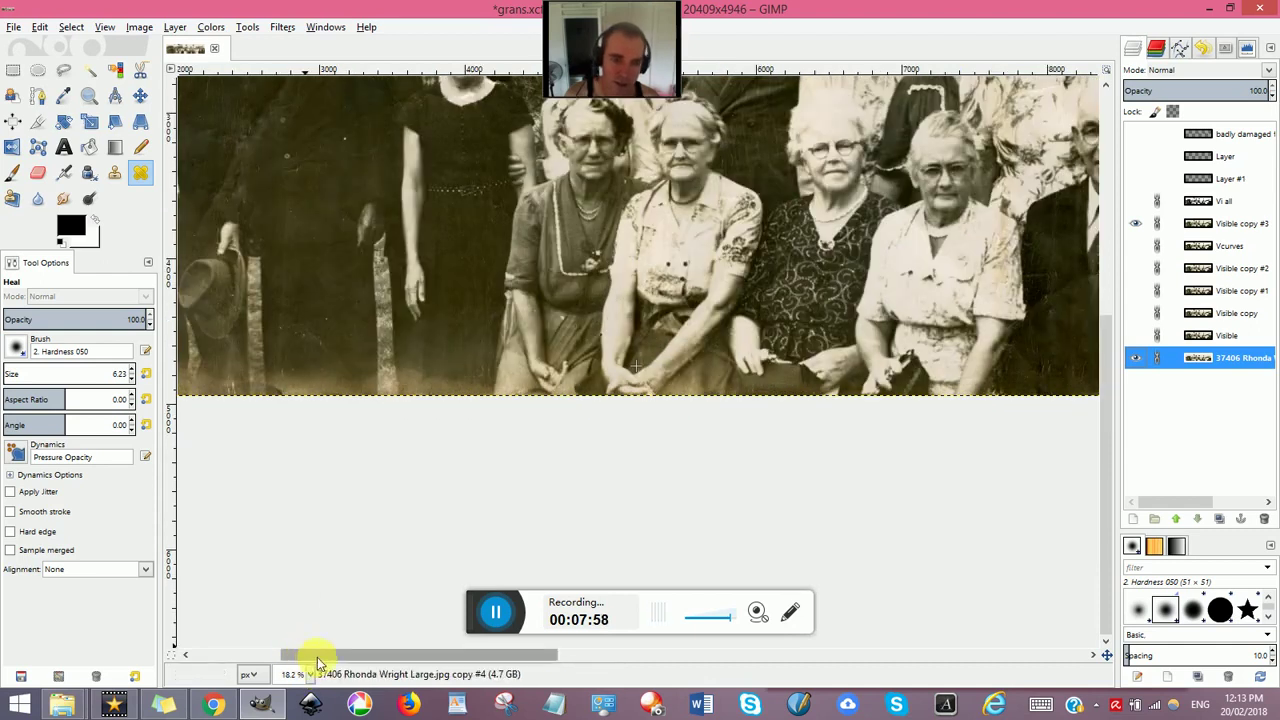
pyautogui.click(589, 318)
pyautogui.press('ctrl')
pyautogui.scroll(5, 555, 390)
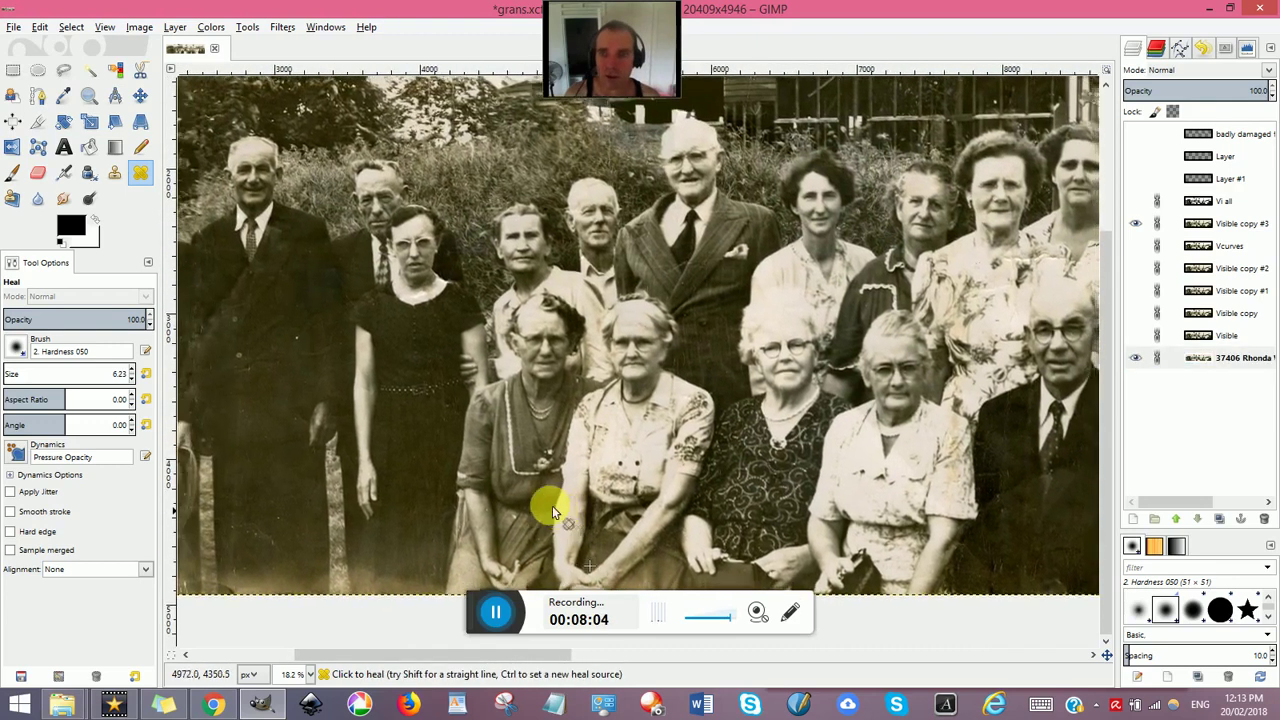
pyautogui.moveTo(552, 510); pyautogui.dragTo(86, 563)
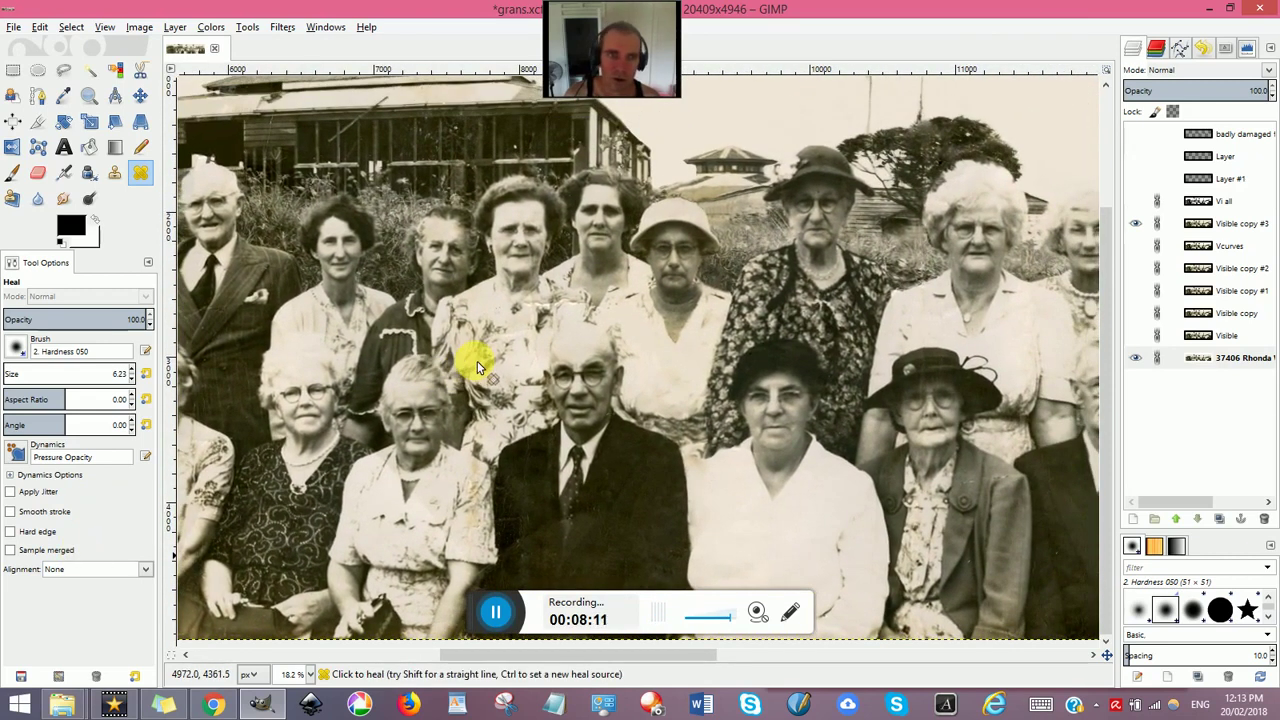
pyautogui.moveTo(451, 359); pyautogui.dragTo(601, 345)
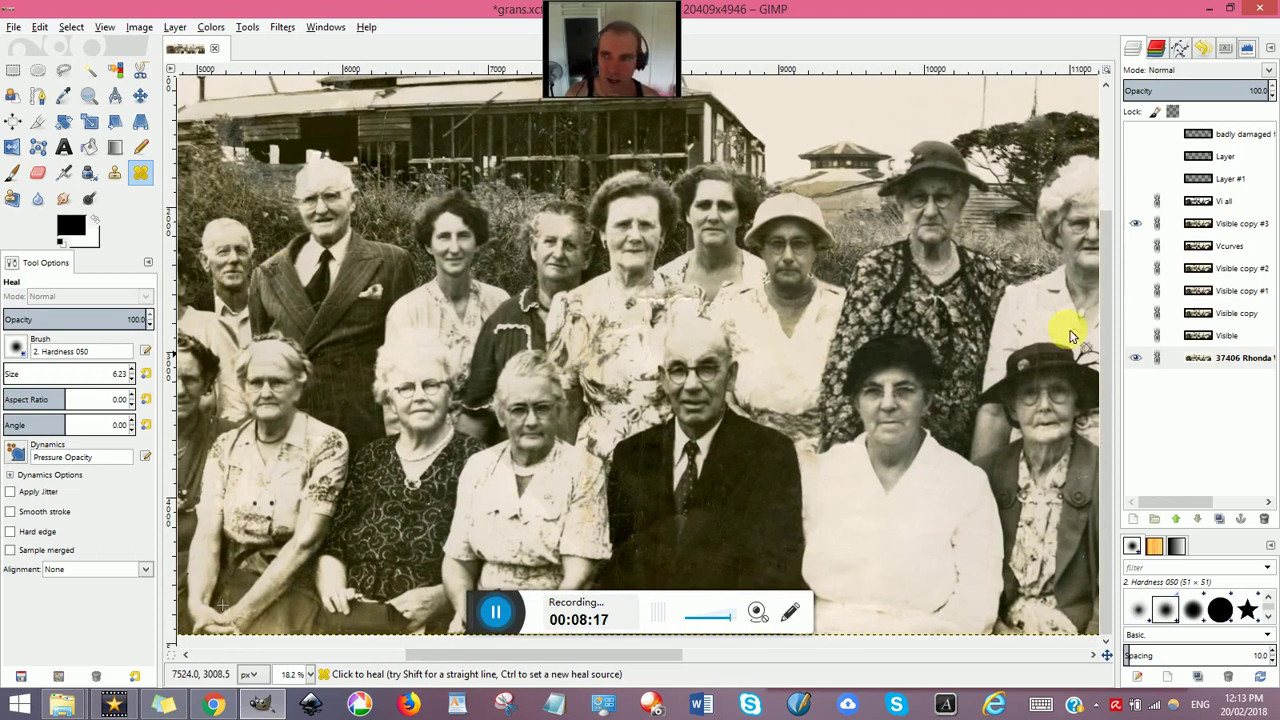
# Step: Toggle the Visible copy #3 and Vi all layers to compare the restoration with the damaged scan, leaving both hidden
pyautogui.click(1135, 224)
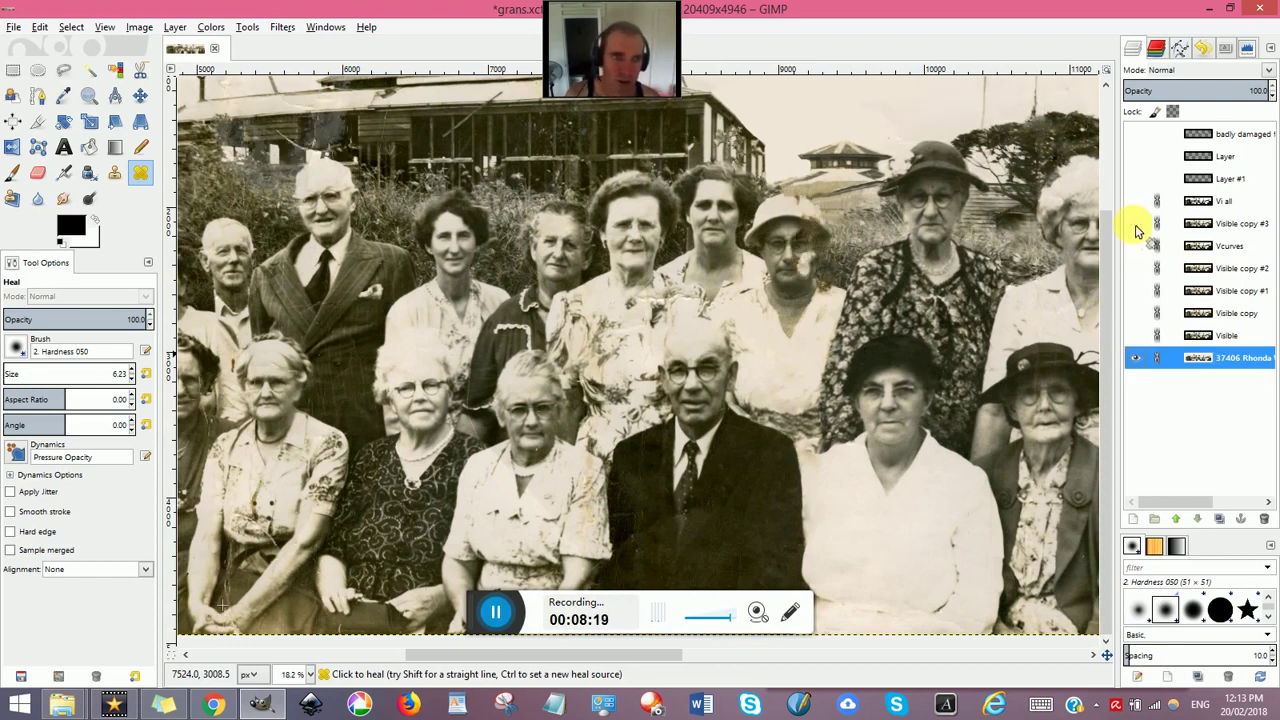
pyautogui.click(1136, 225)
pyautogui.click(1136, 225)
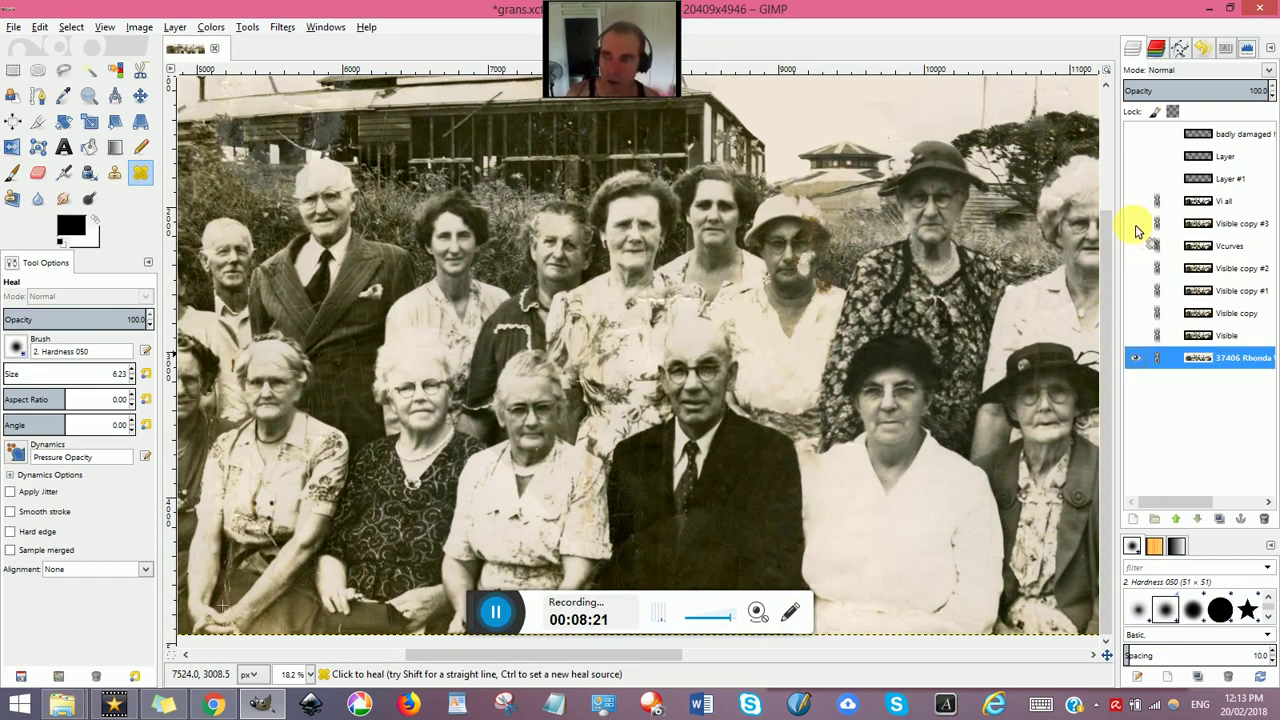
pyautogui.click(1135, 224)
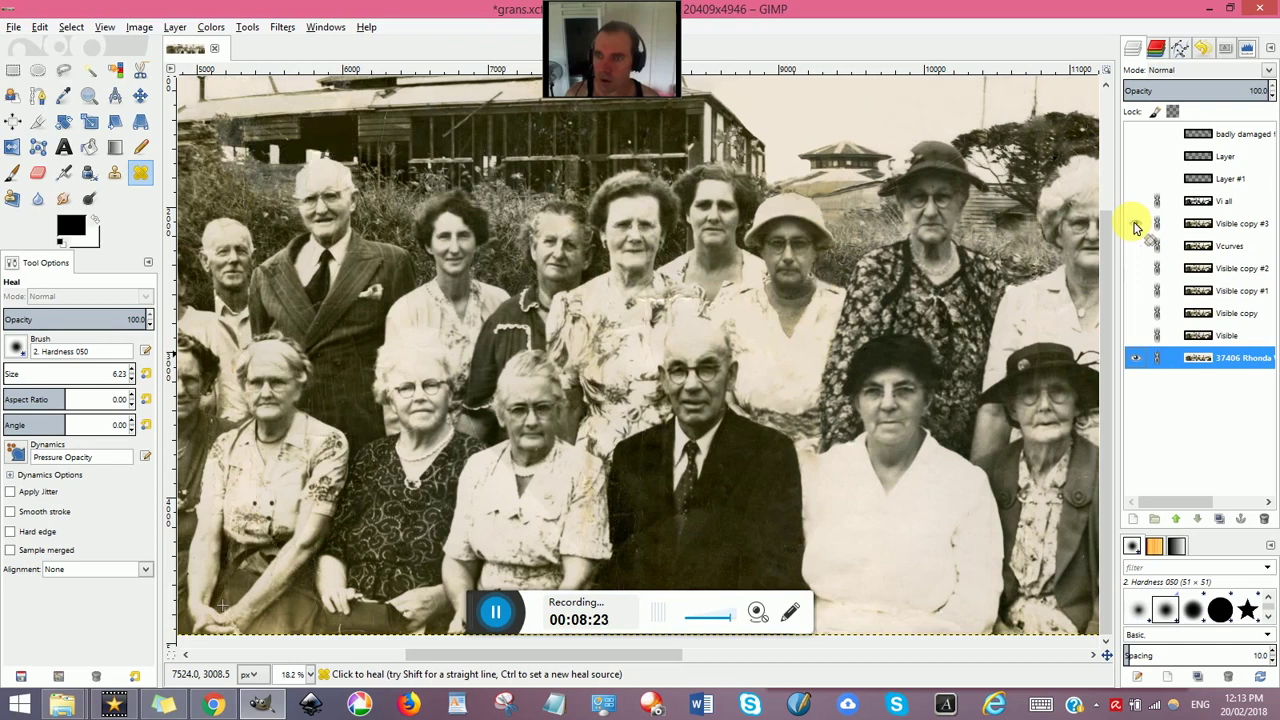
pyautogui.click(1135, 224)
pyautogui.click(1135, 224)
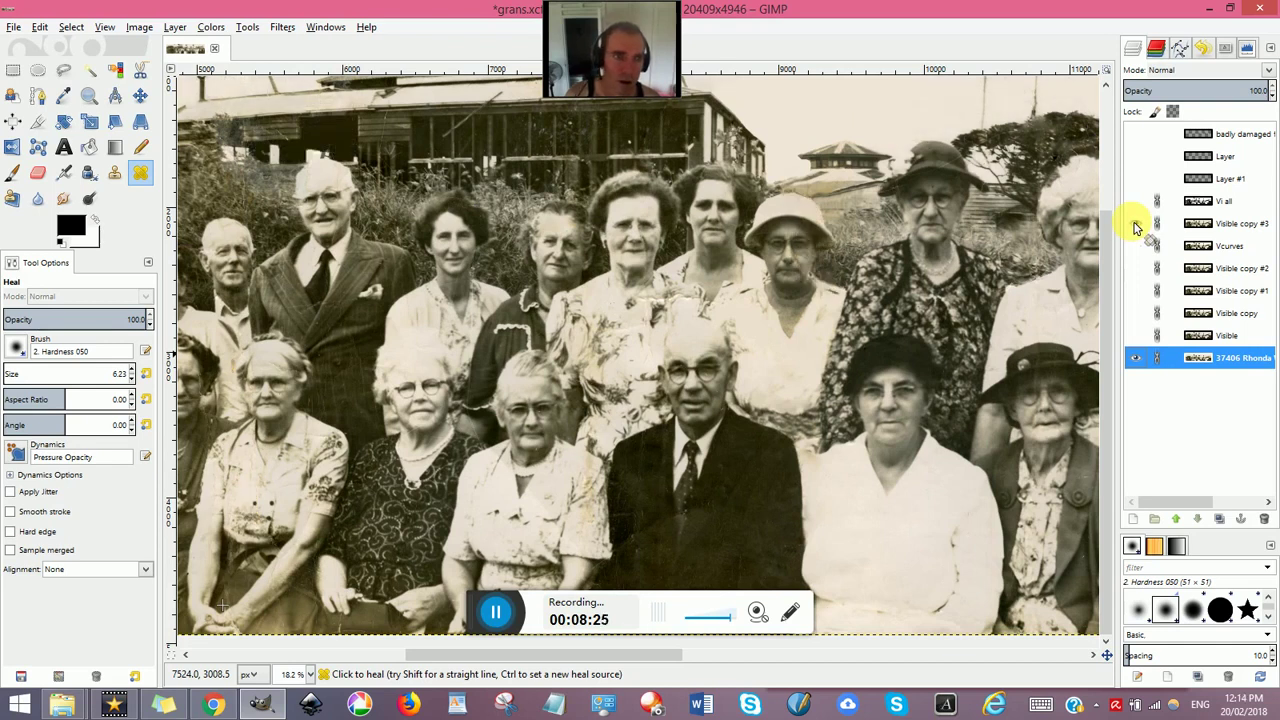
pyautogui.click(1135, 224)
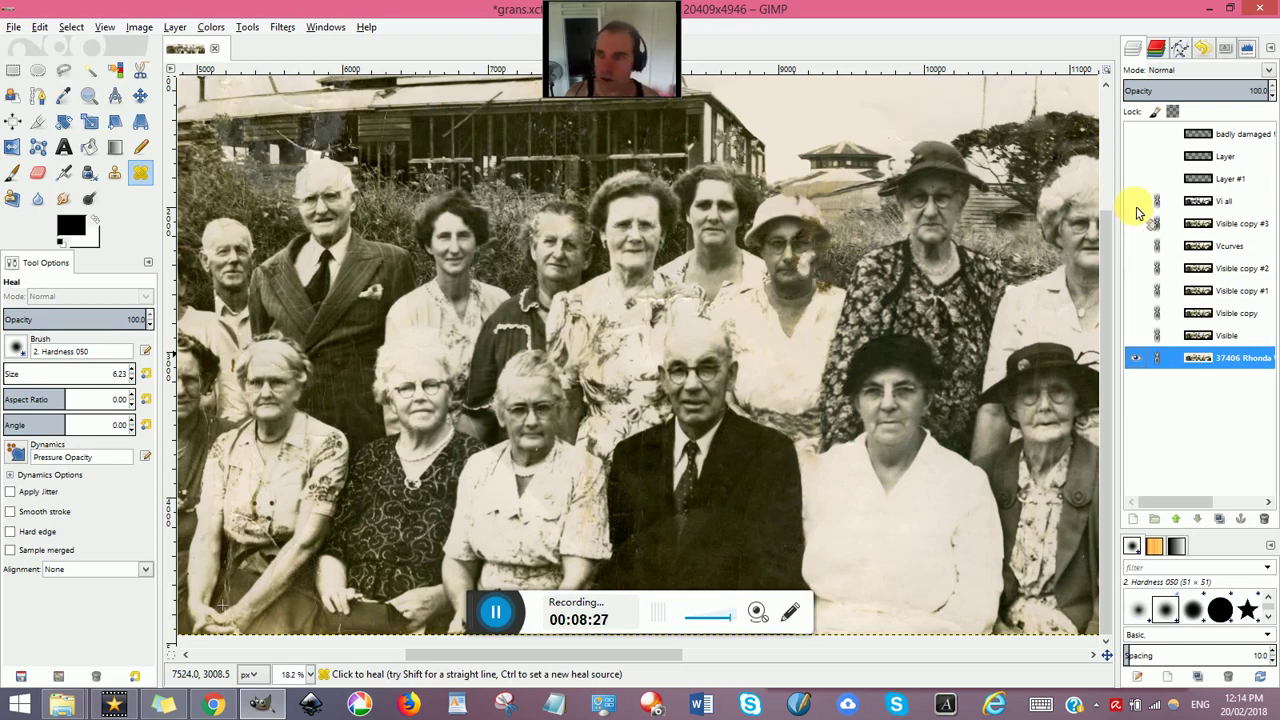
pyautogui.click(1136, 201)
pyautogui.click(1137, 202)
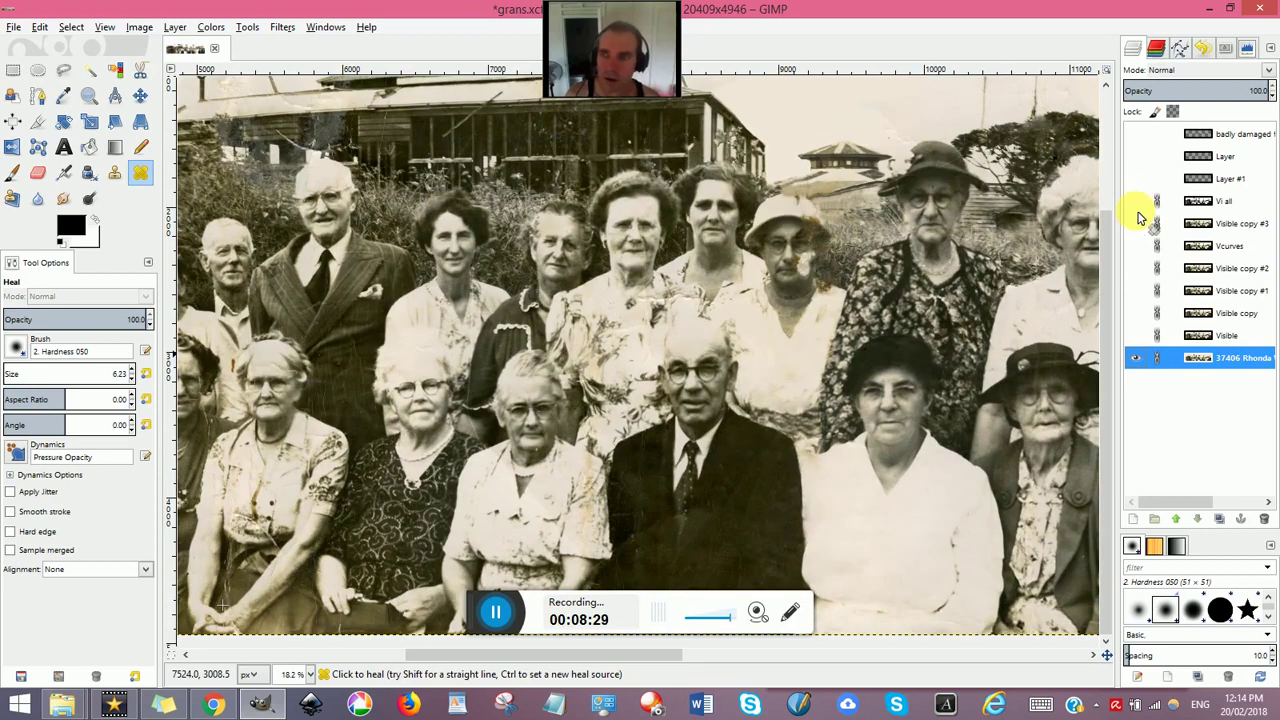
pyautogui.click(1135, 224)
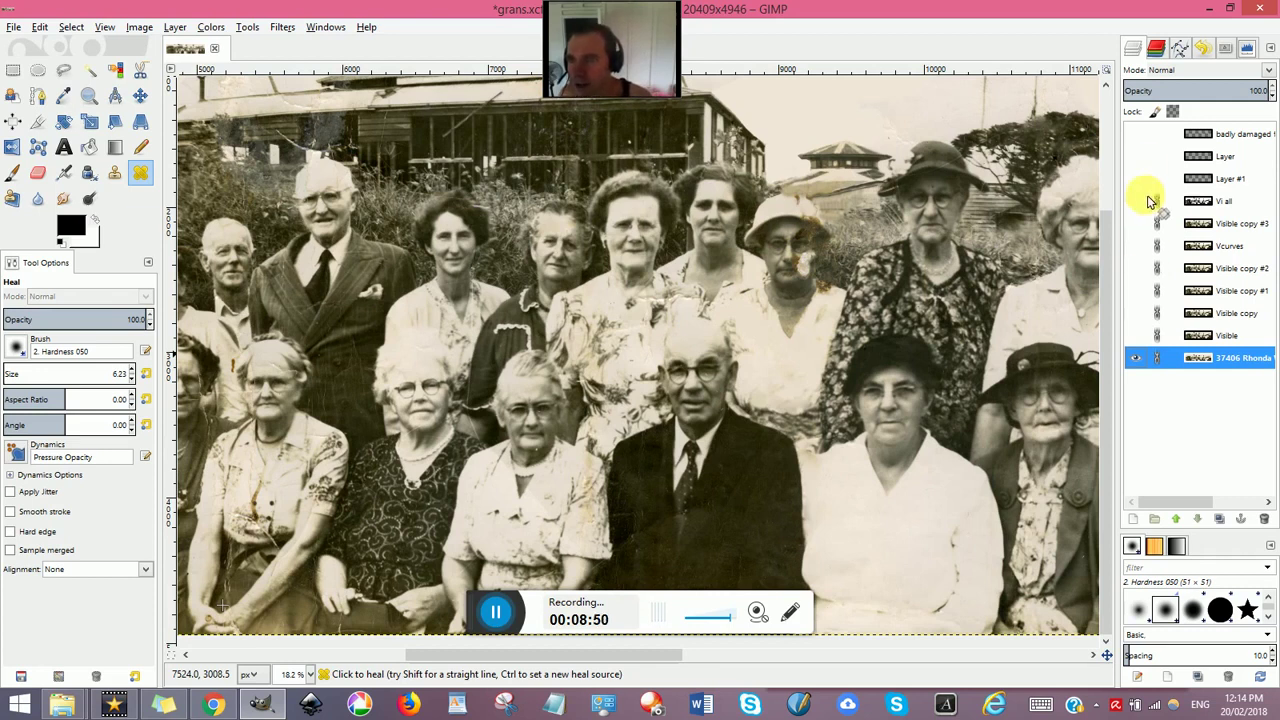
# Step: Show the badly damaged face patch layer, hiding the original scan layer to inspect the patch alone before showing the scan again
pyautogui.click(1139, 136)
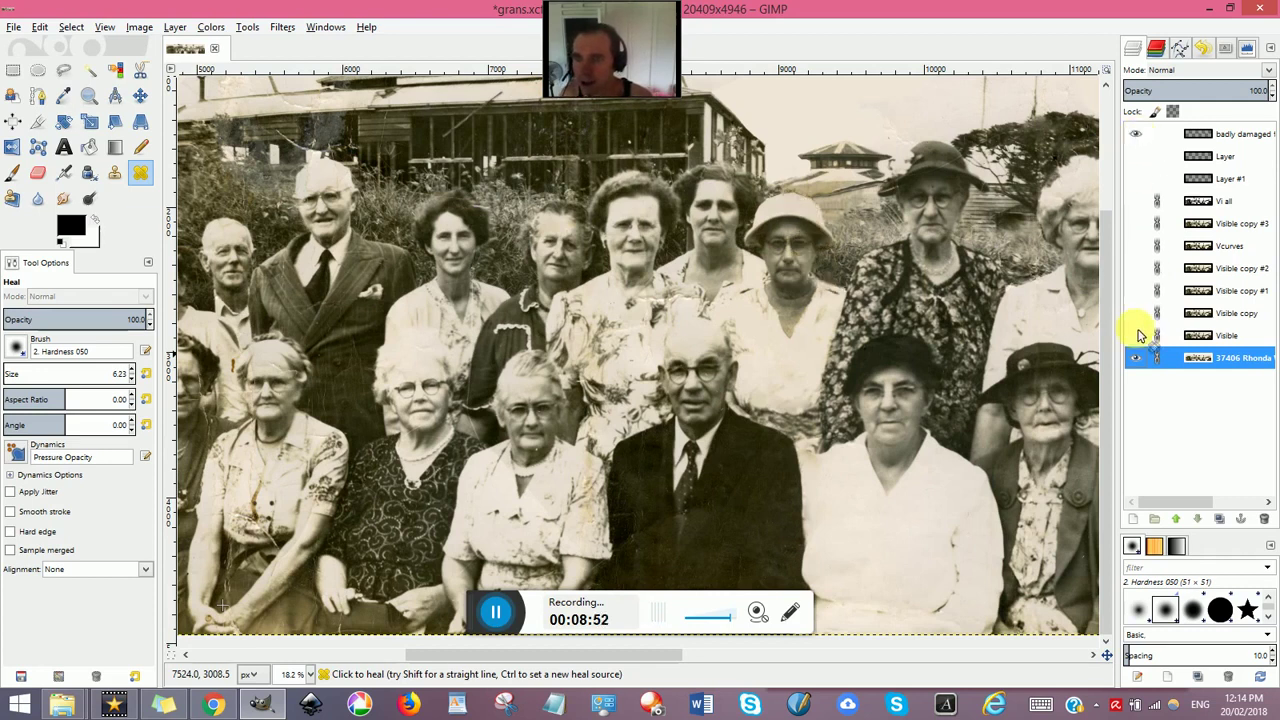
pyautogui.click(1135, 358)
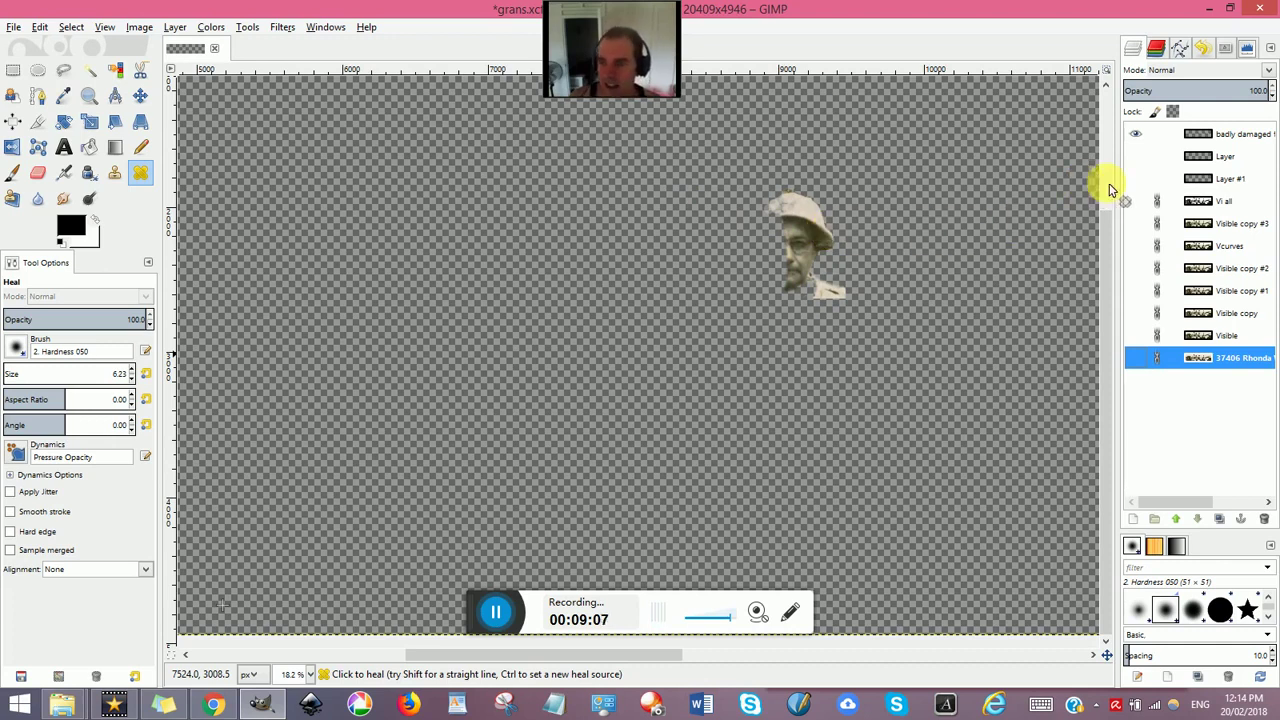
pyautogui.click(1136, 358)
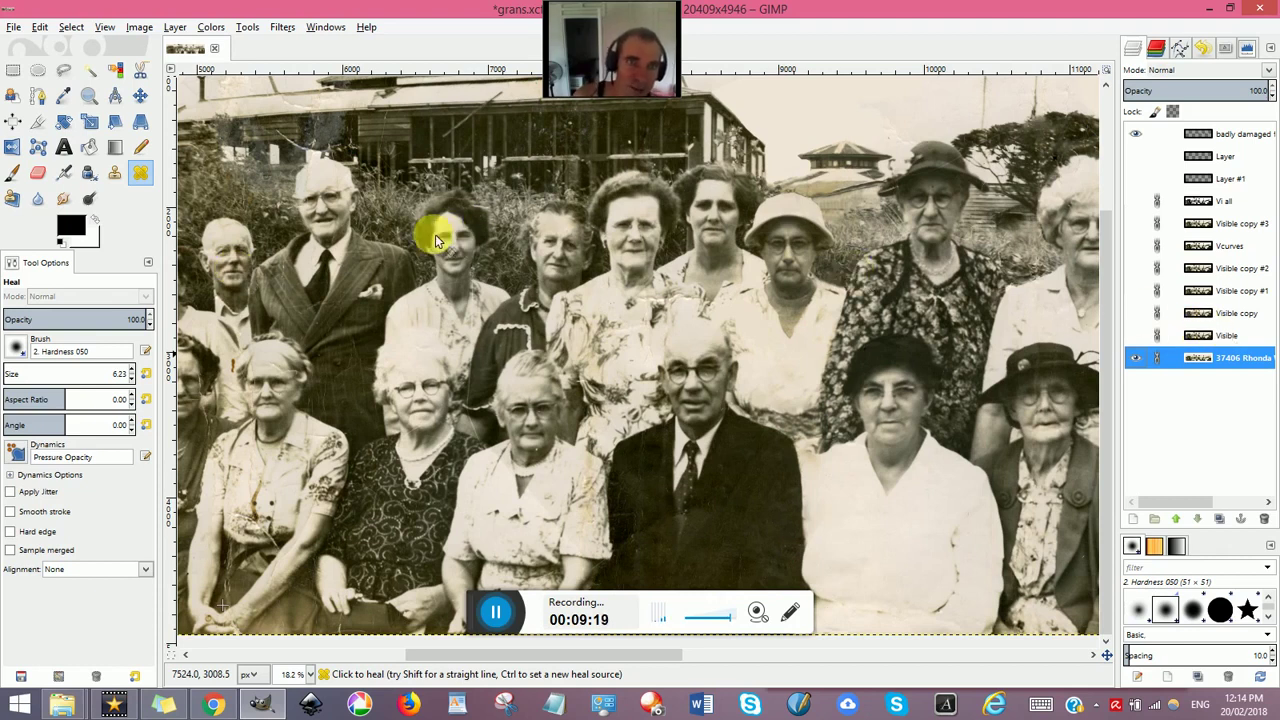
pyautogui.click(227, 278)
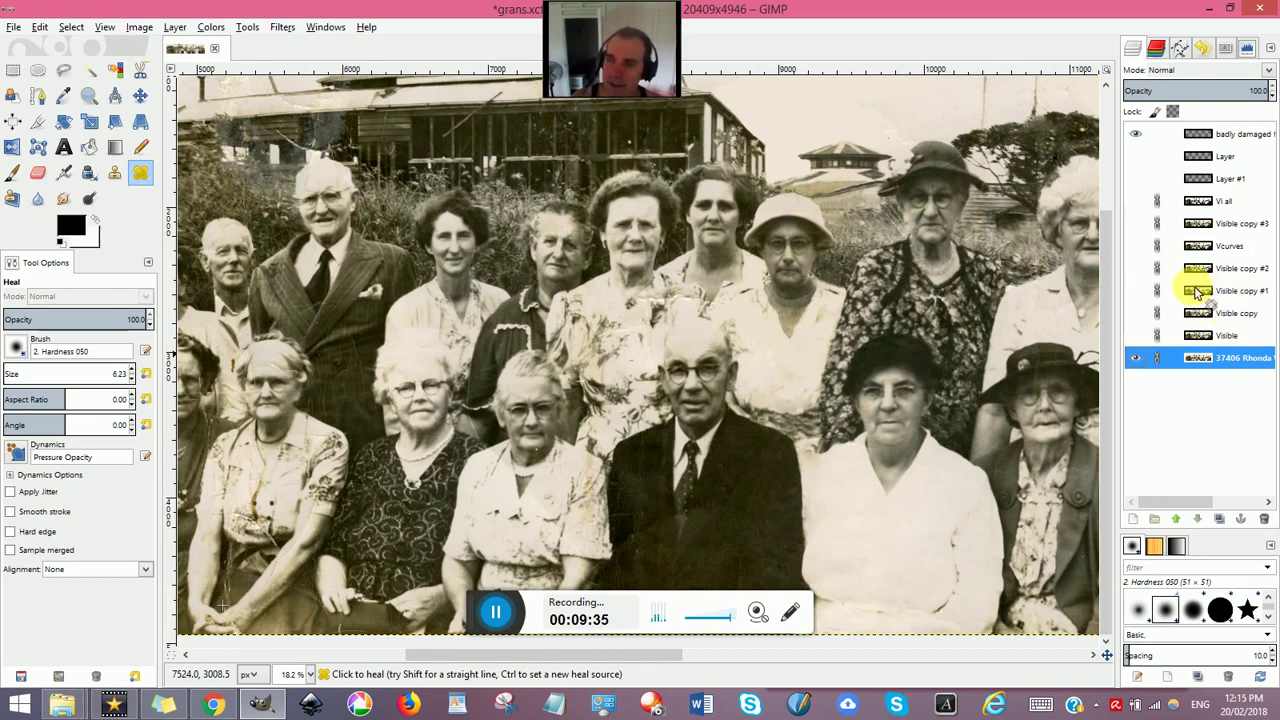
pyautogui.click(176, 28)
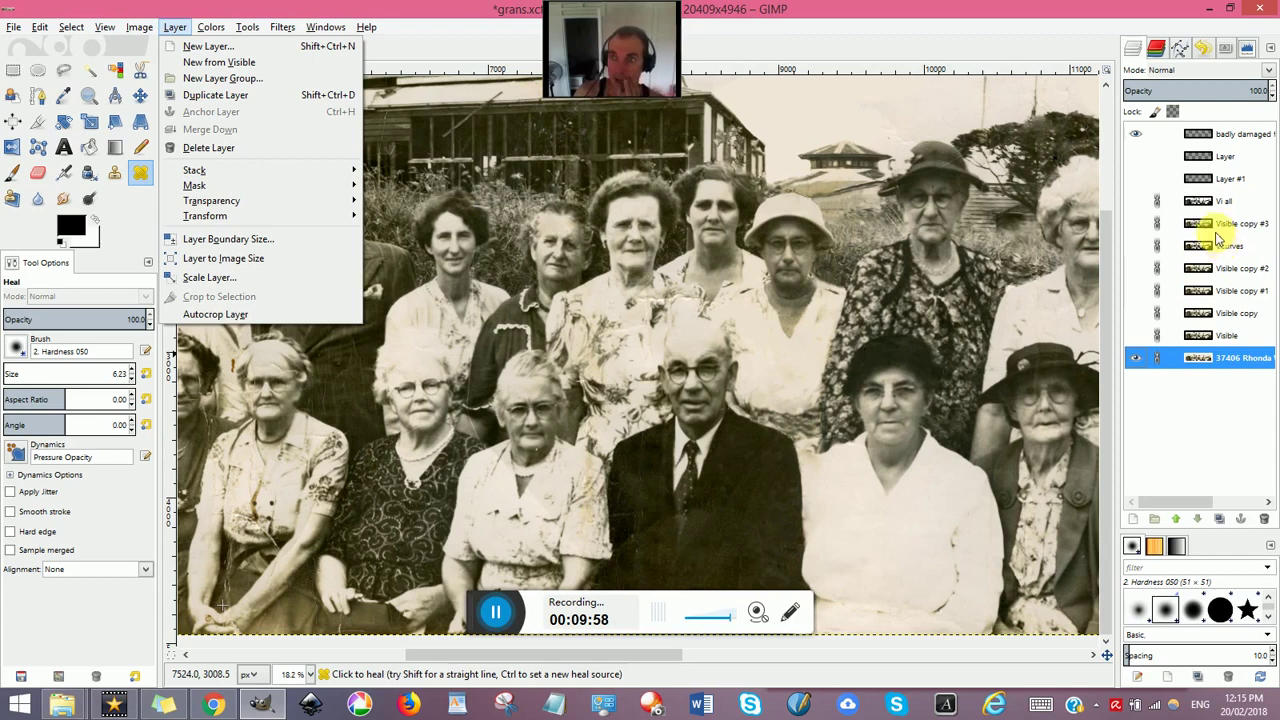
pyautogui.click(1136, 133)
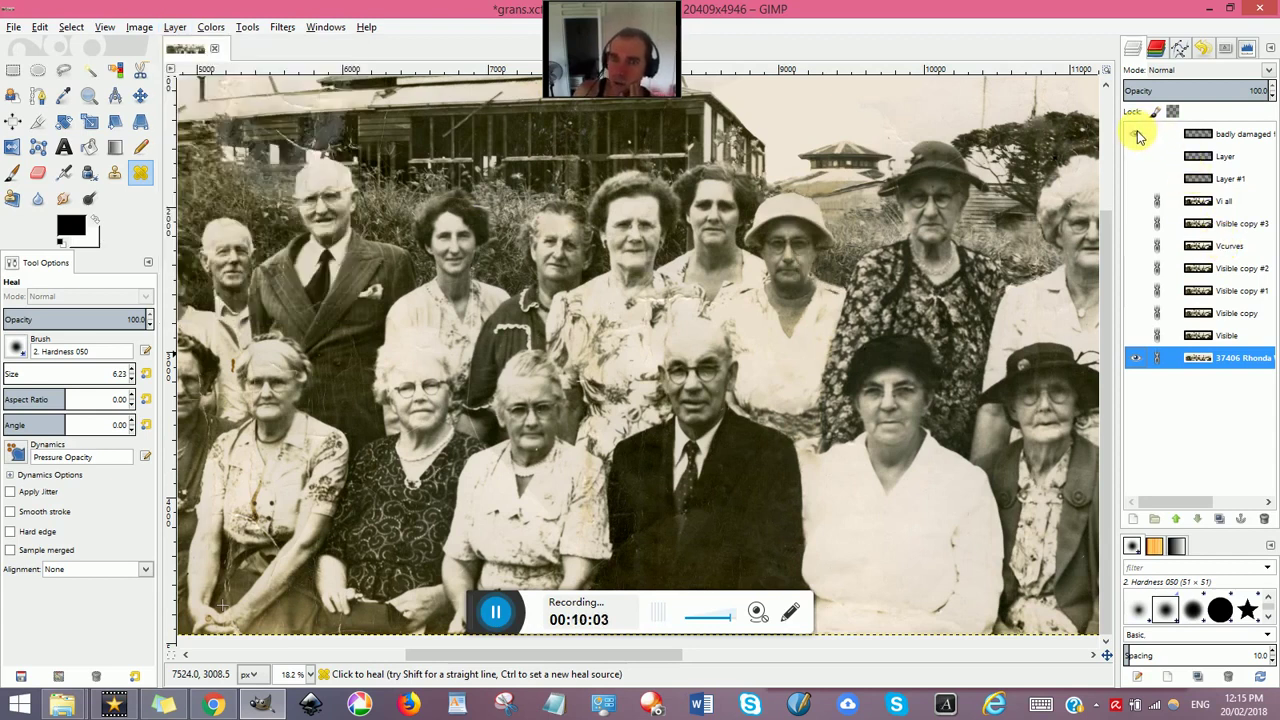
pyautogui.click(805, 229)
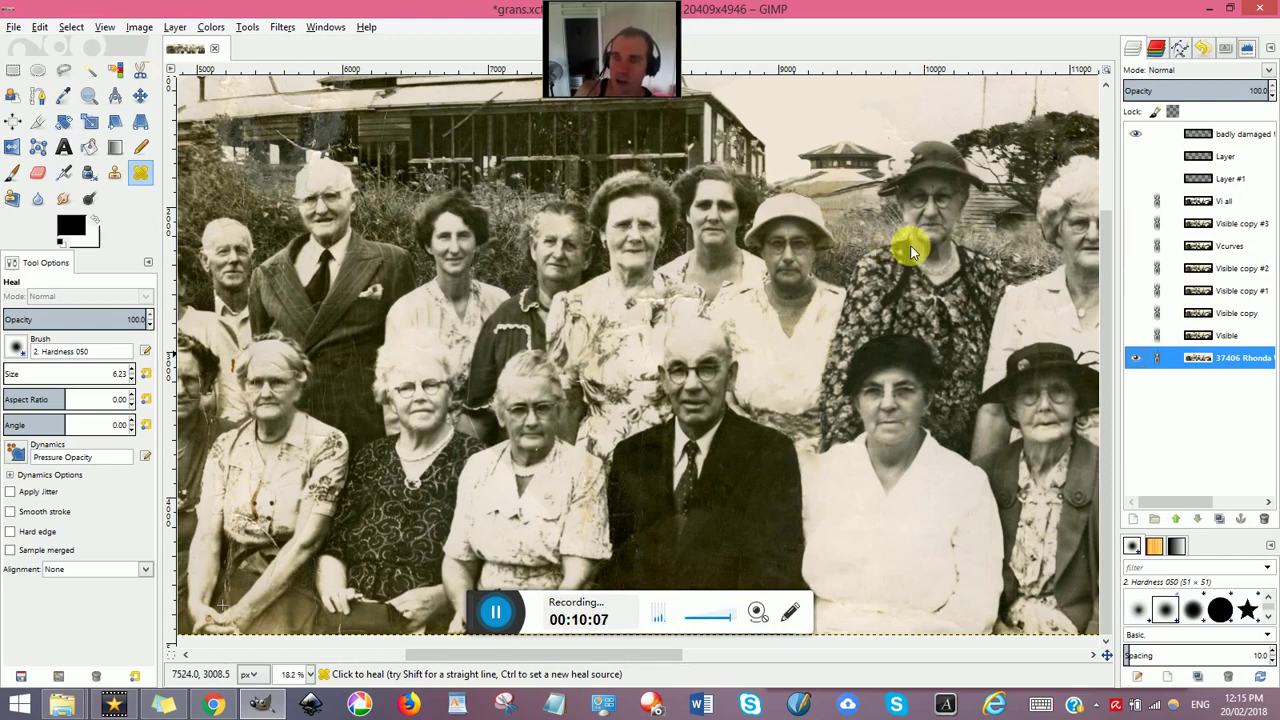
pyautogui.click(174, 27)
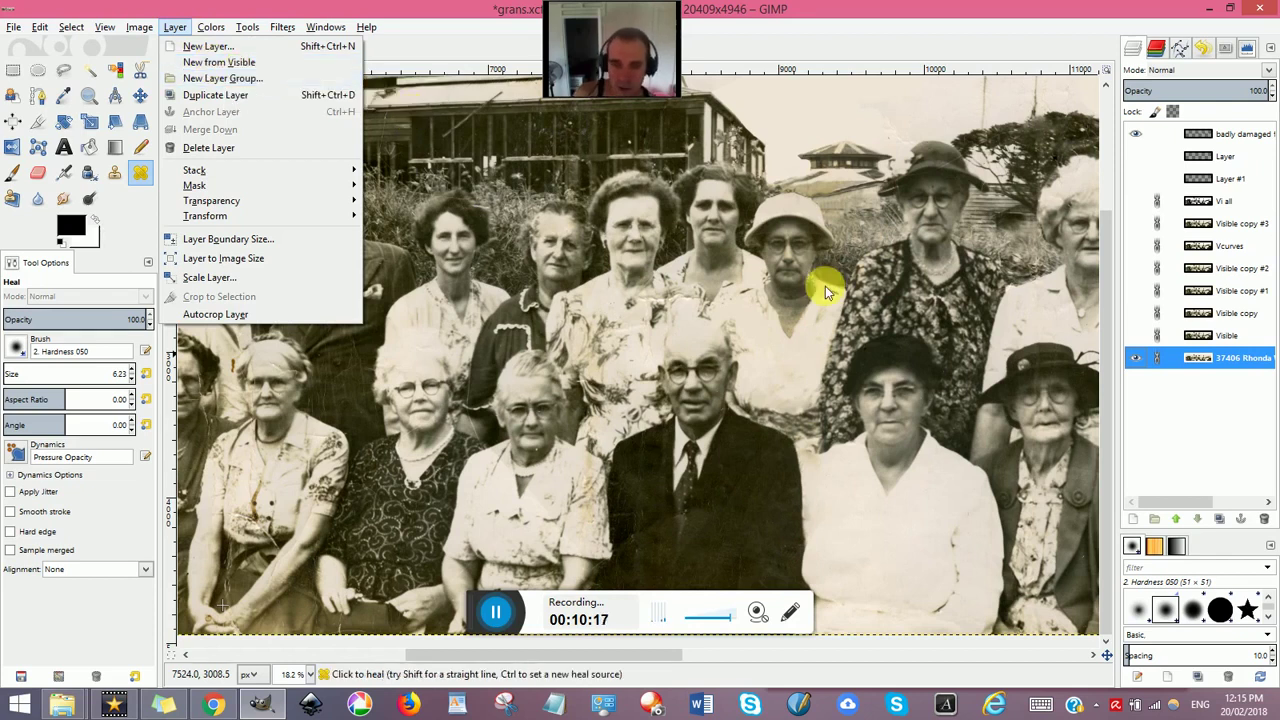
pyautogui.click(757, 280)
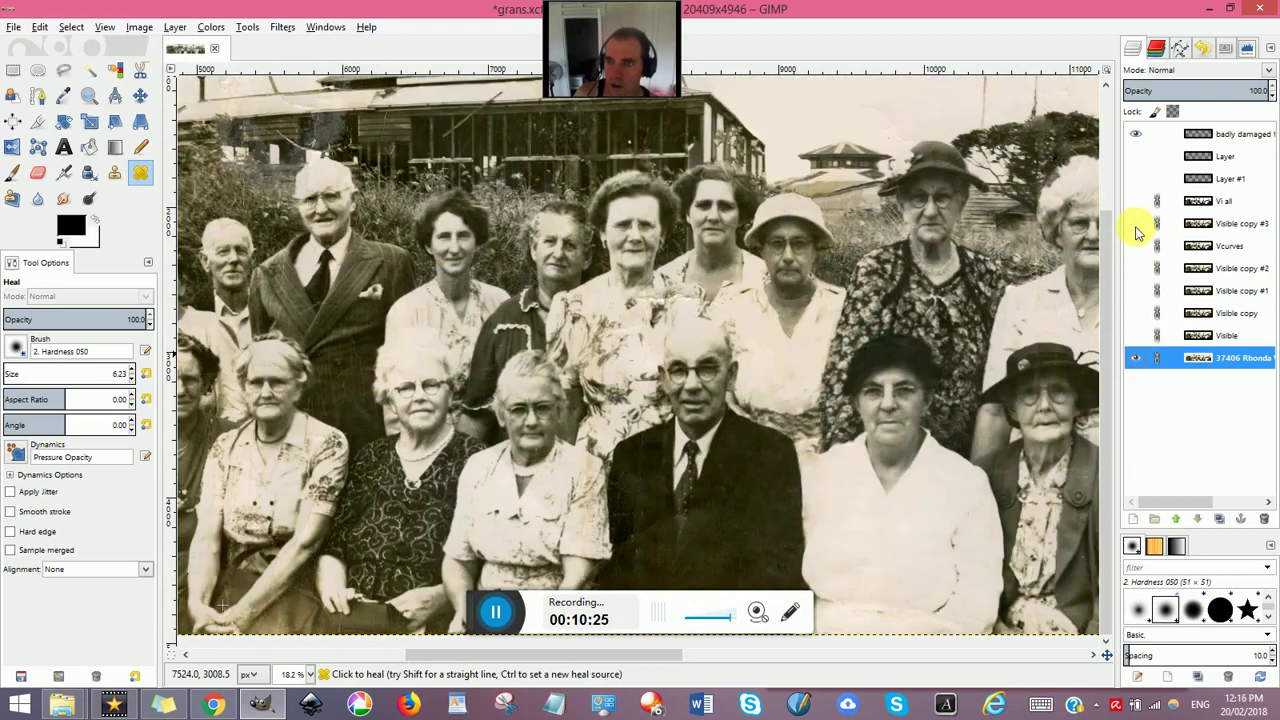
# Step: Compare the Visible copy #3 and Vi all layers against the original scan with the badly damaged face patch shown
pyautogui.click(1136, 223)
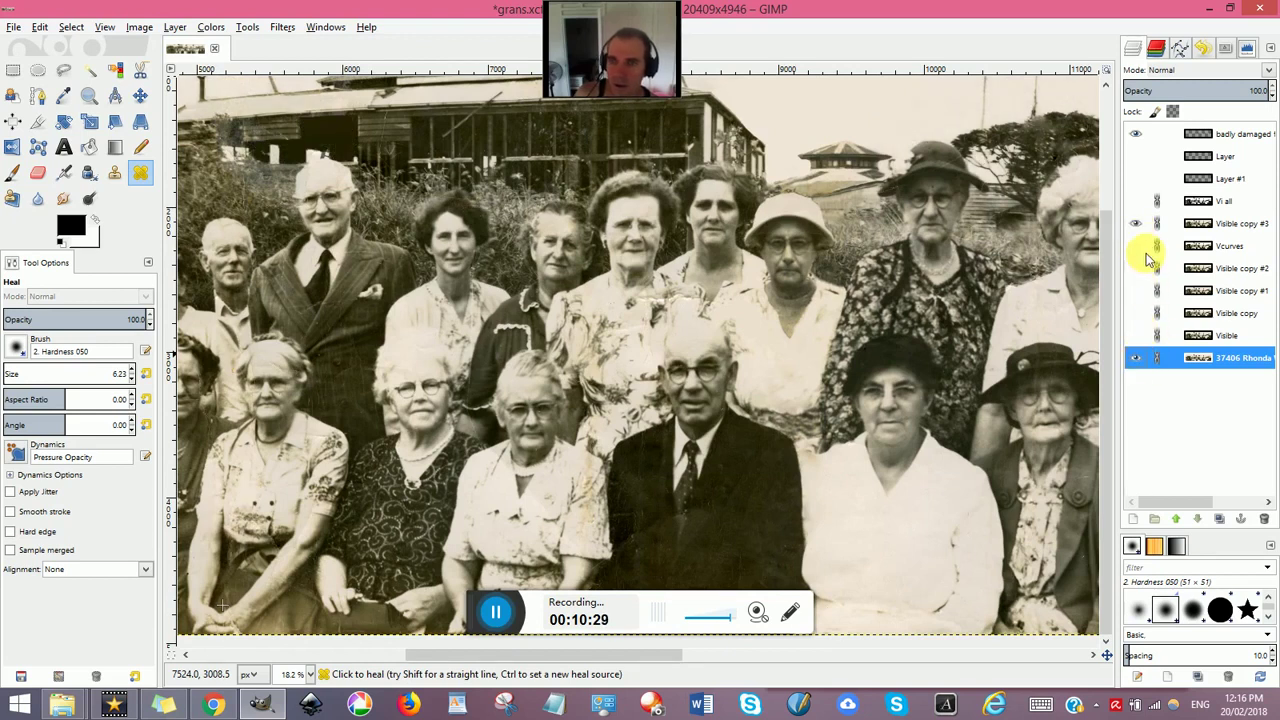
pyautogui.click(1136, 223)
pyautogui.click(1140, 224)
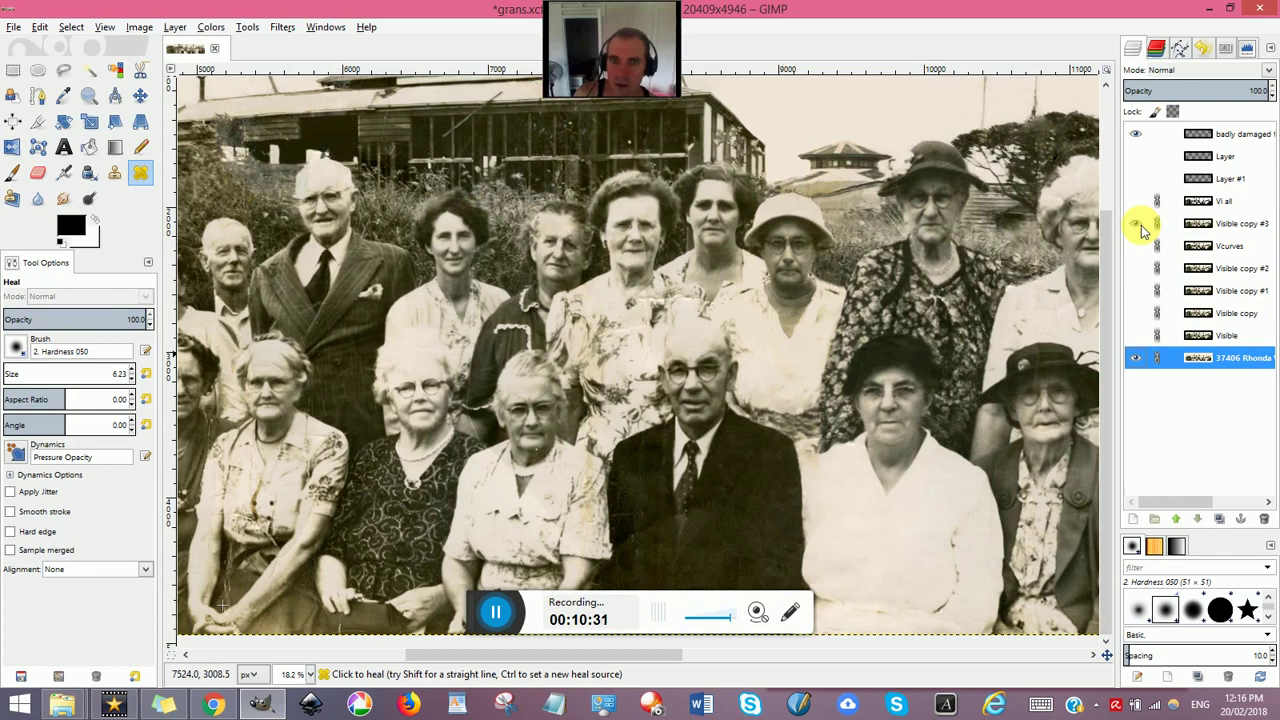
pyautogui.click(1140, 224)
pyautogui.click(1141, 226)
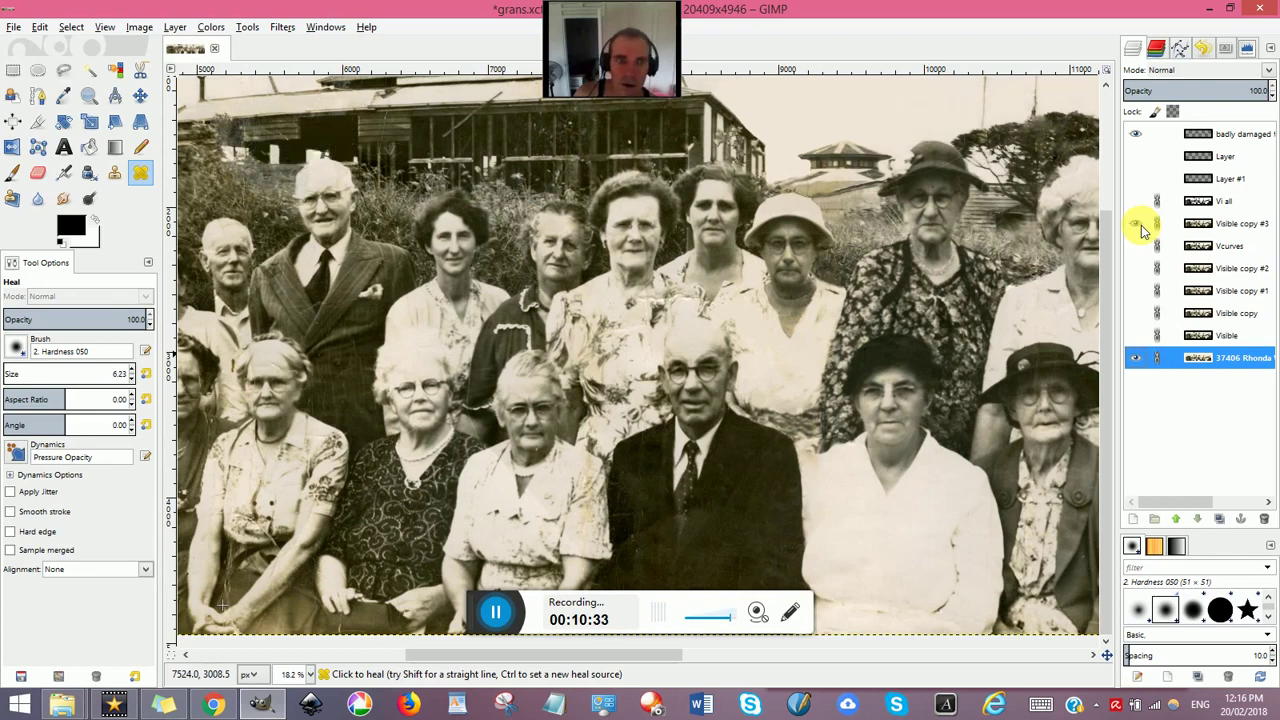
pyautogui.click(1143, 224)
pyautogui.click(1138, 202)
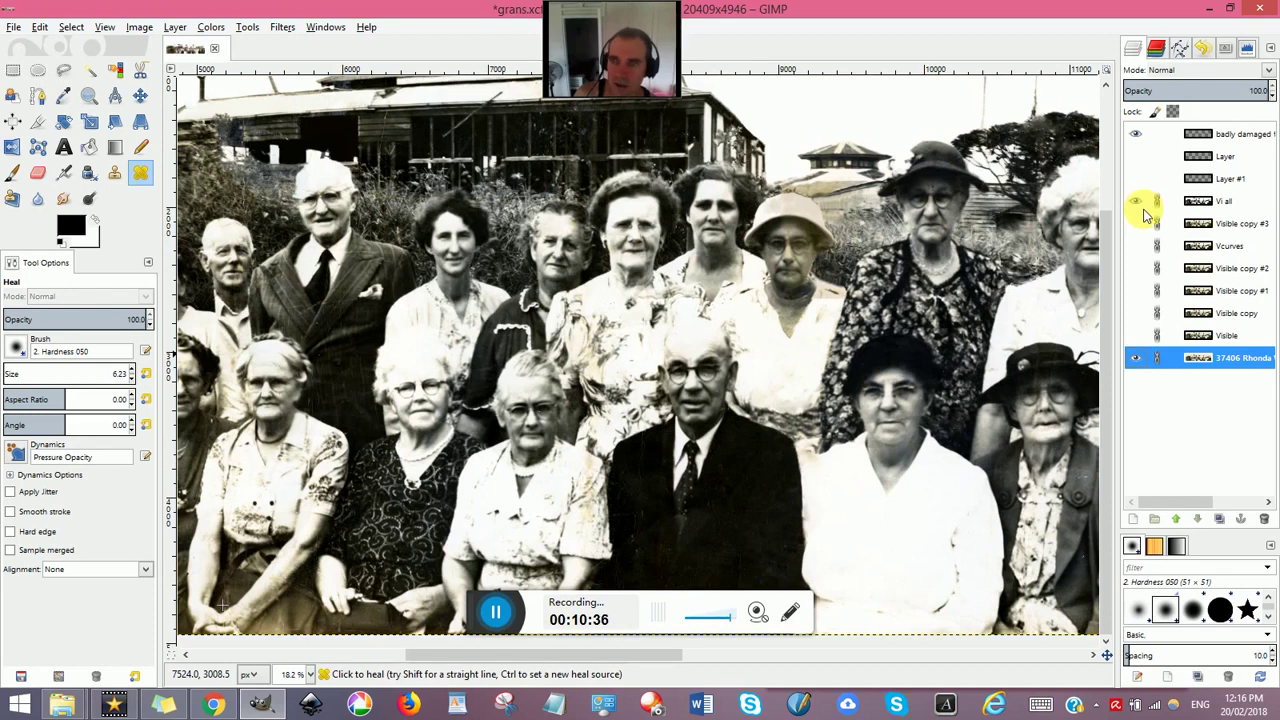
pyautogui.click(1139, 202)
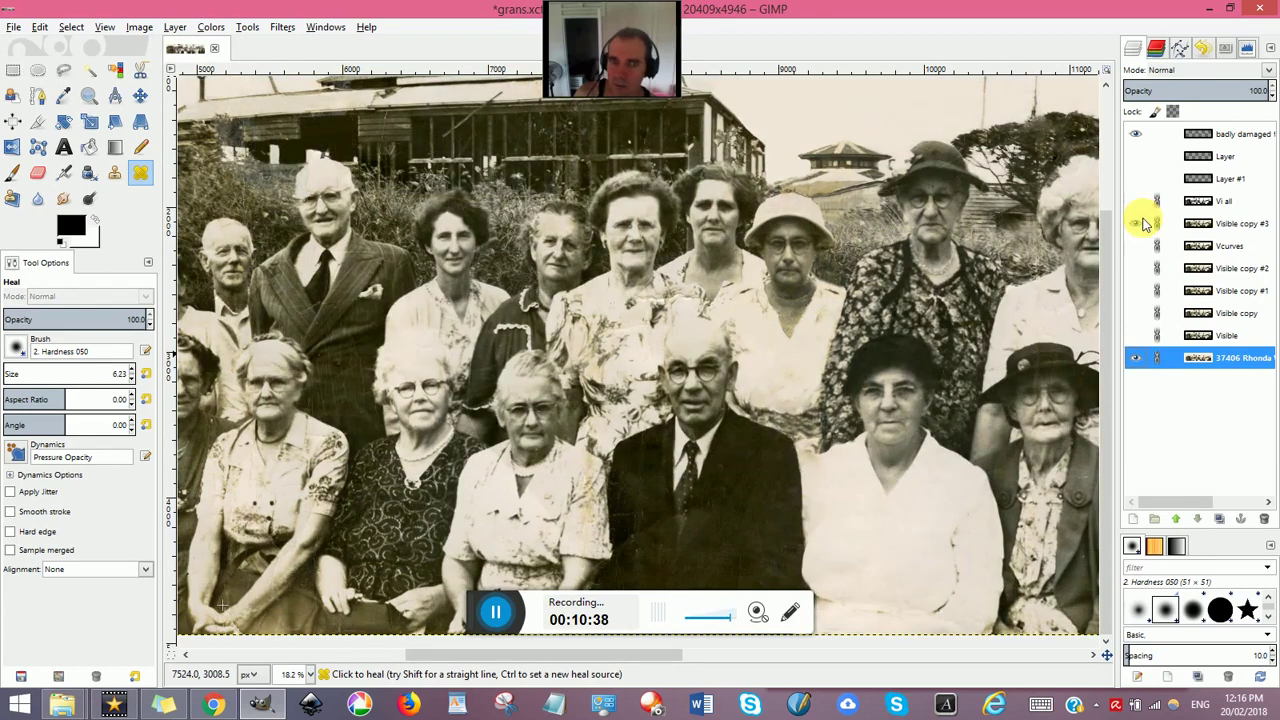
# Step: Hide the badly damaged face patch and toggle Visible copy #3 to compare the hatted woman's face with the scan
pyautogui.click(1142, 222)
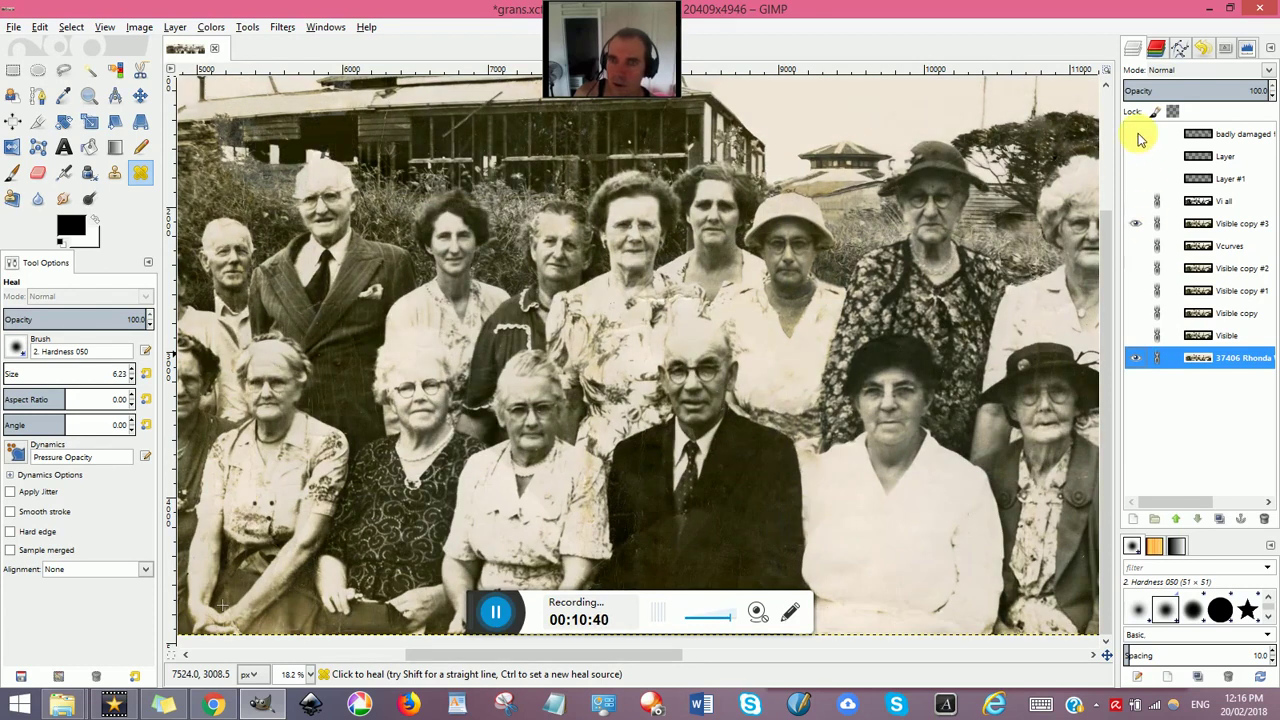
pyautogui.click(1137, 223)
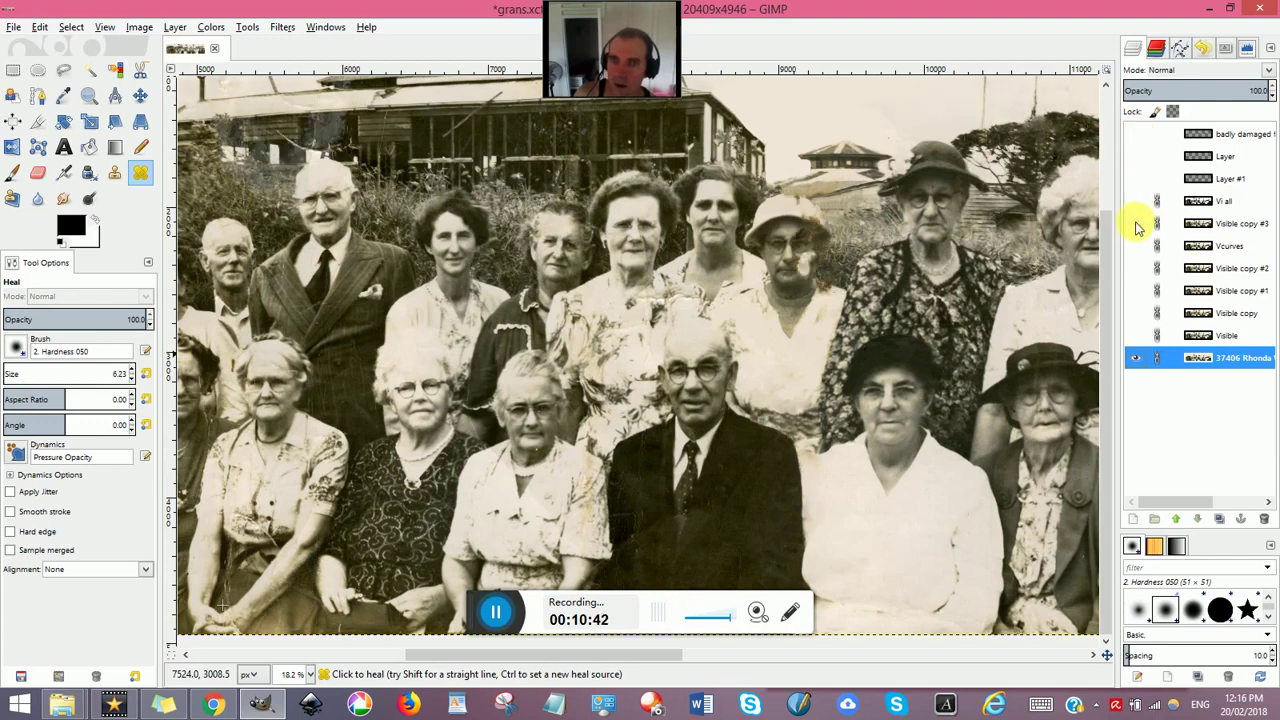
pyautogui.click(1137, 223)
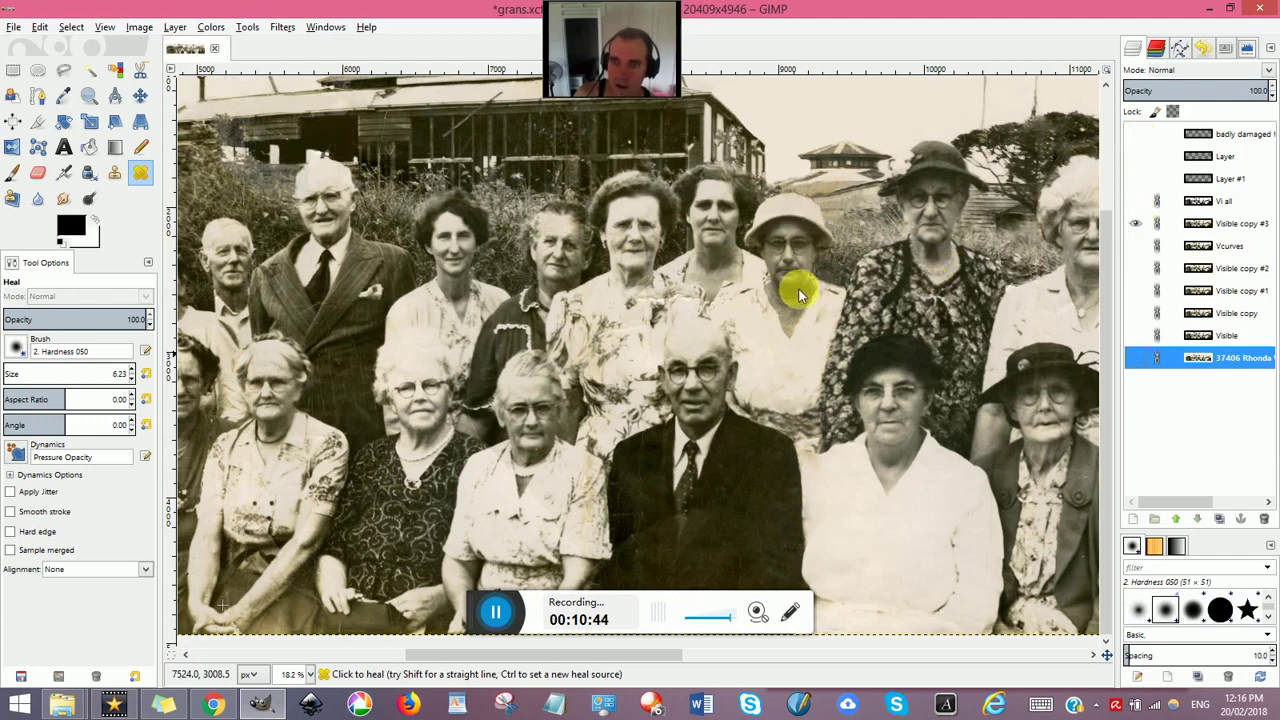
# Step: Show the original scan layer and toggle Visible copy #3 to compare them across the middle of the group
pyautogui.moveTo(926, 267); pyautogui.dragTo(438, 221)
pyautogui.moveTo(862, 243); pyautogui.dragTo(777, 249)
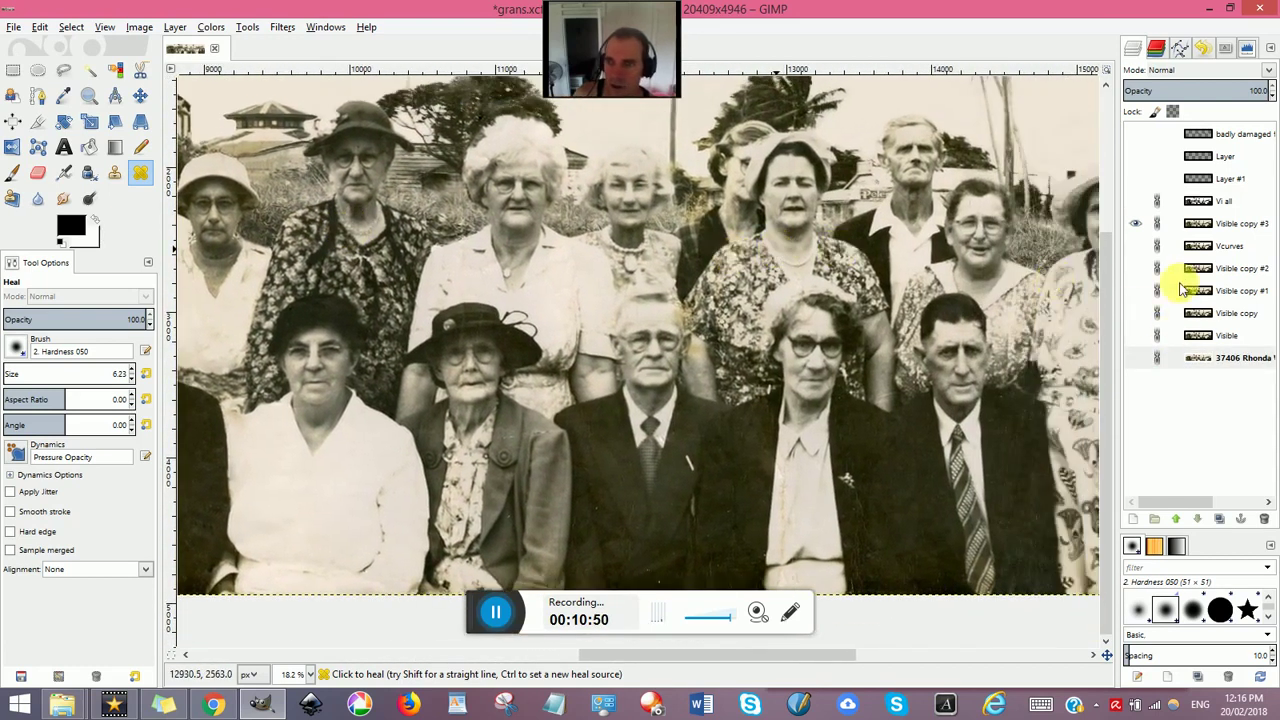
pyautogui.click(1145, 362)
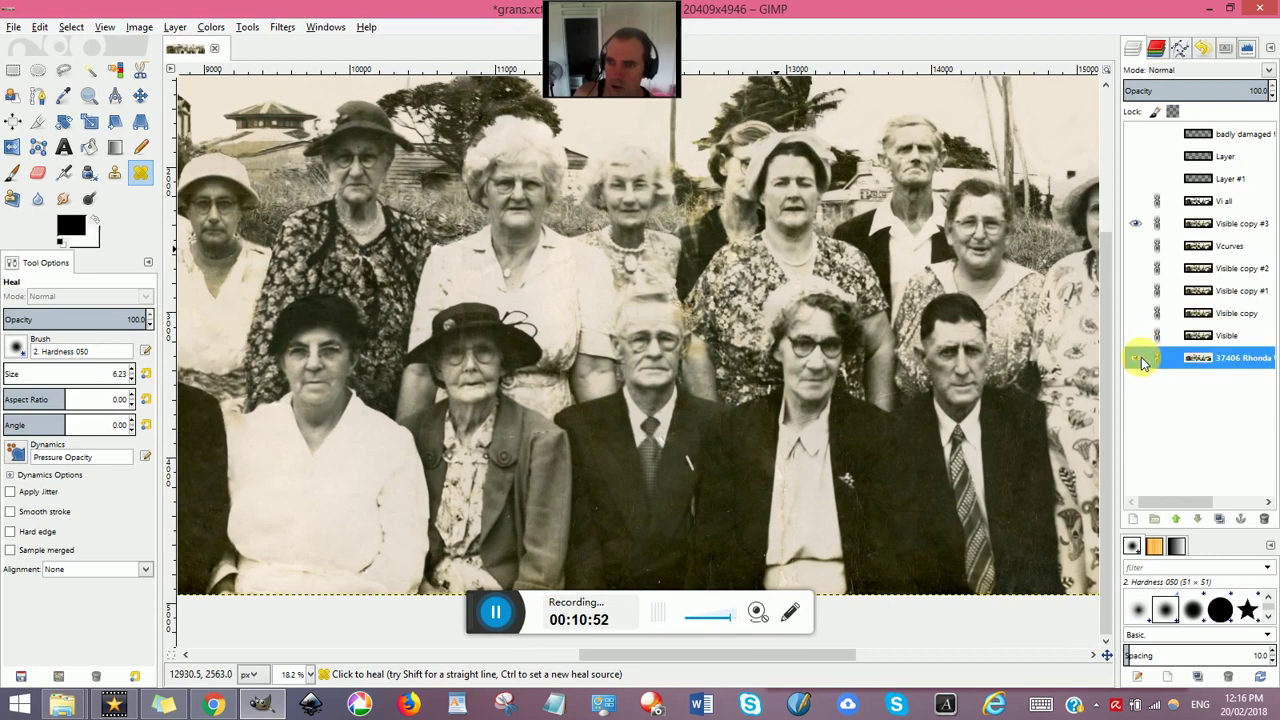
pyautogui.click(1135, 223)
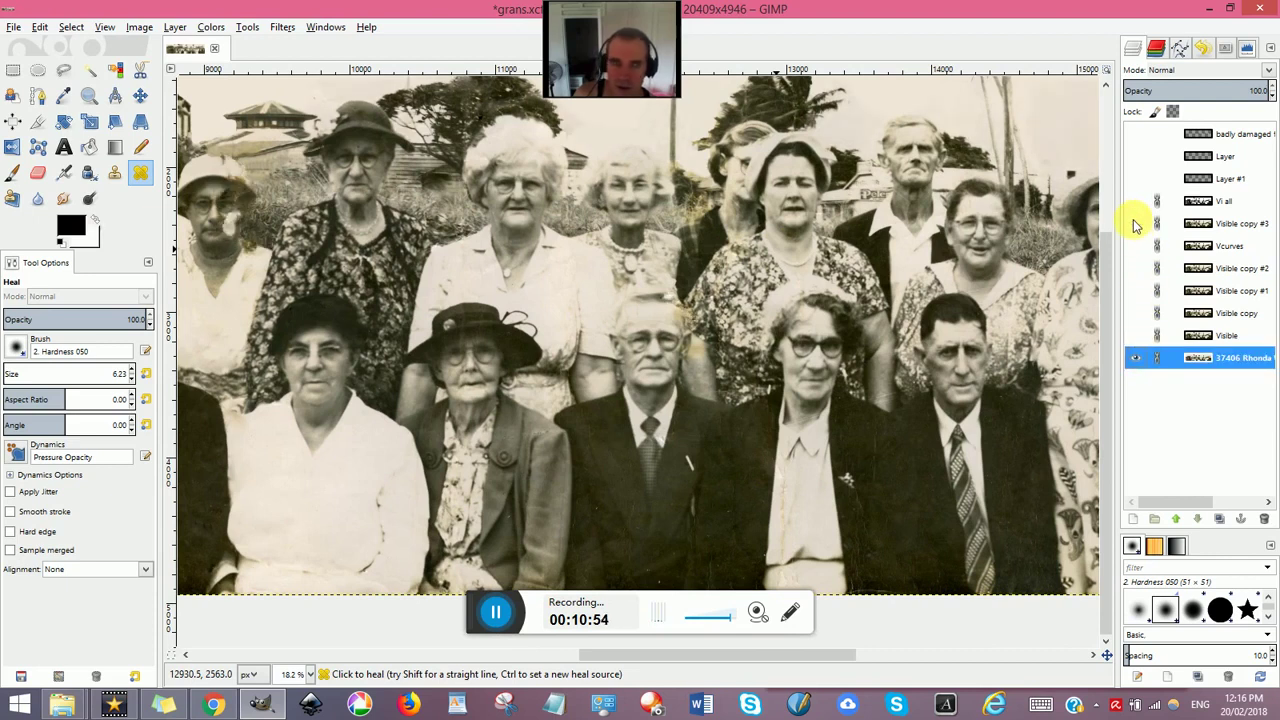
pyautogui.click(1135, 224)
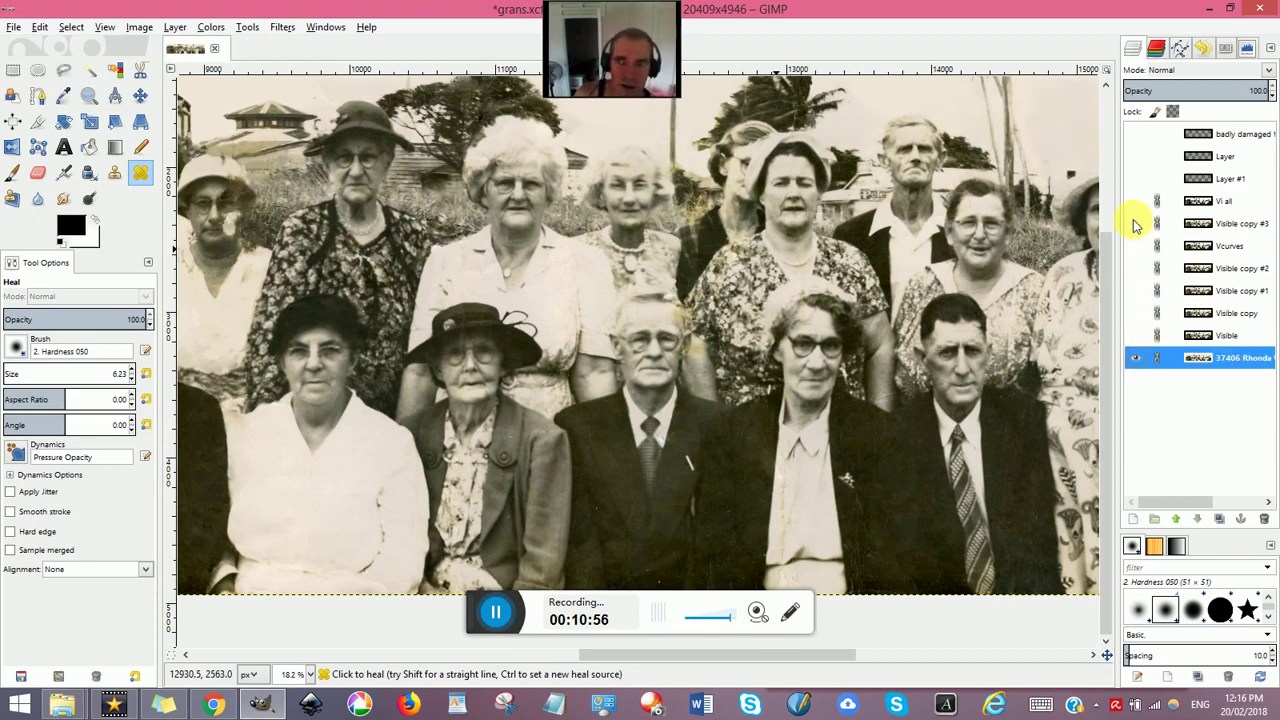
pyautogui.click(1136, 223)
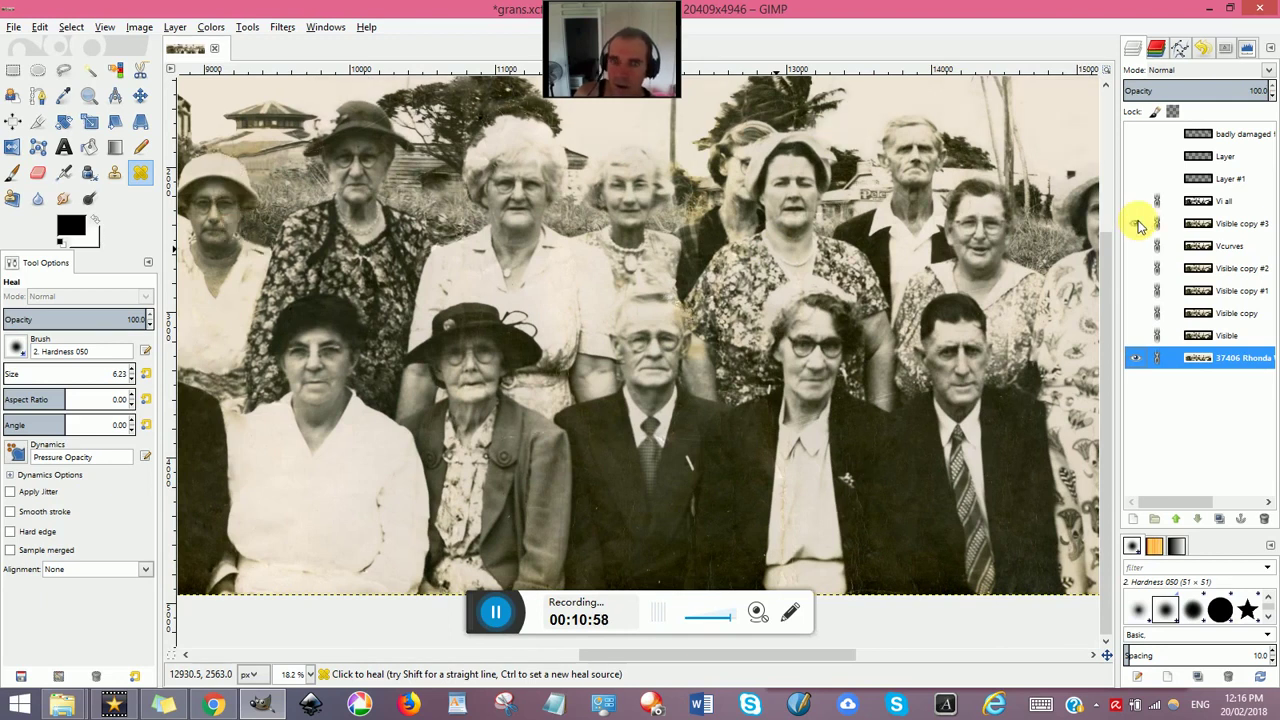
pyautogui.click(1136, 223)
# Step: Check the middle of the group with Vi all shown over the scan, leaving only Visible copy #3 over it
pyautogui.hotkey('ctrl', 'z')
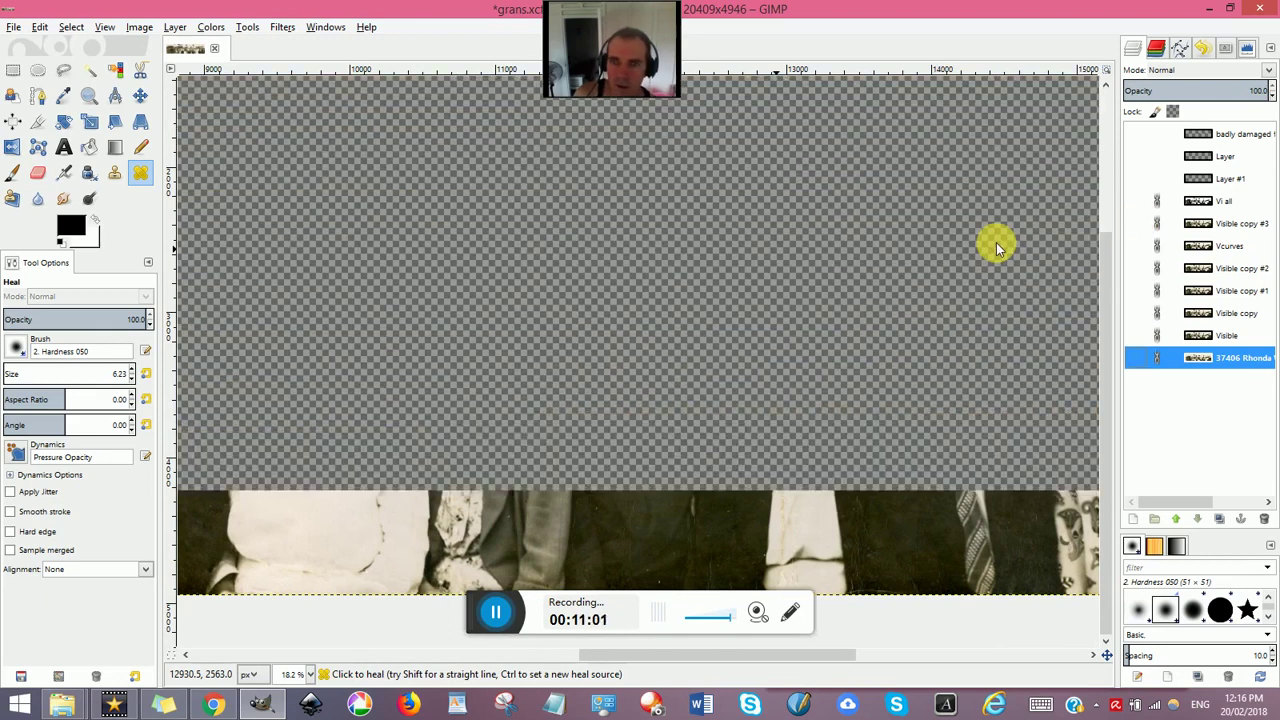
pyautogui.hotkey('ctrl', 'y')
pyautogui.click(1139, 204)
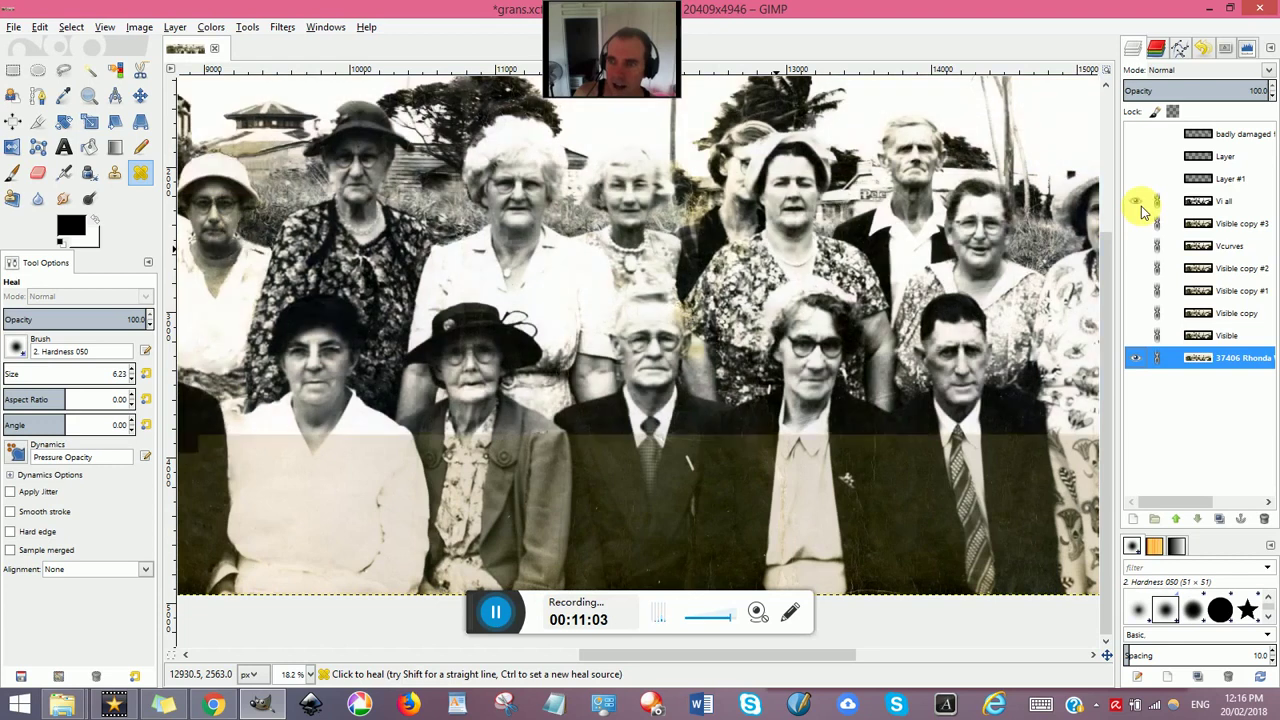
pyautogui.click(1141, 208)
pyautogui.click(1137, 225)
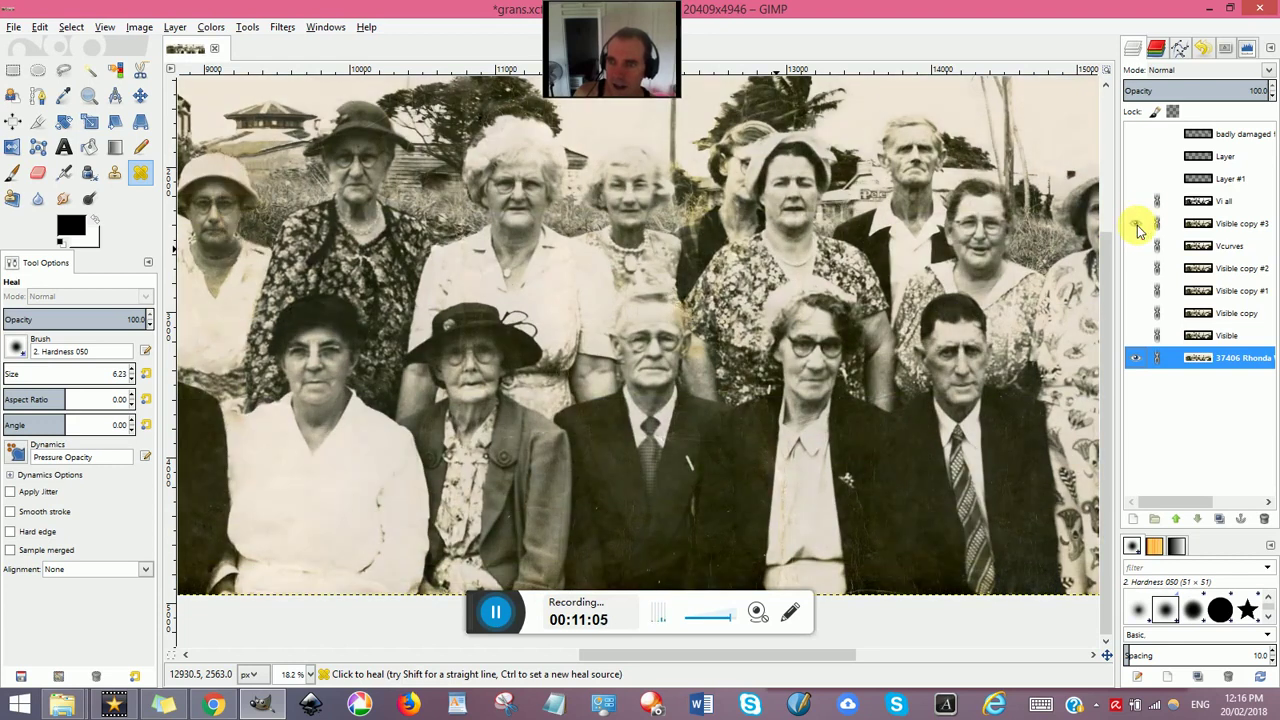
pyautogui.click(1136, 223)
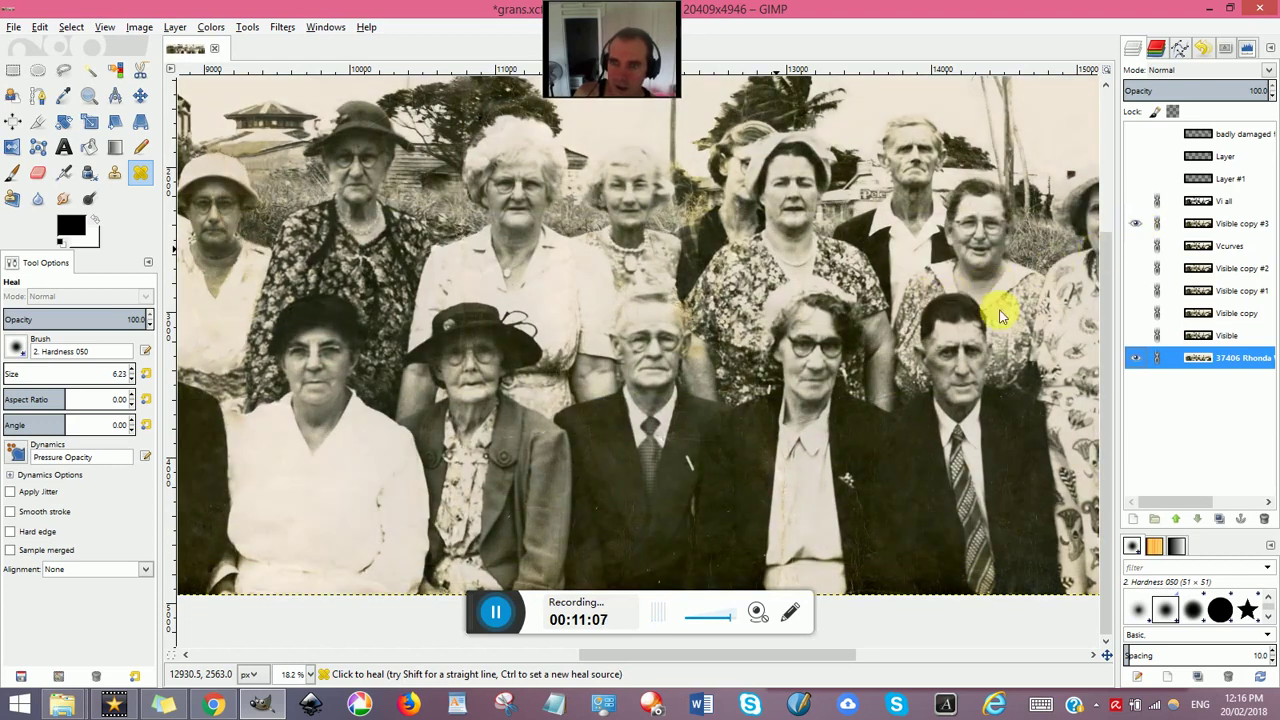
# Step: Compare Vi all with Visible copy #3 on the people standing before the raised house, keeping Visible copy #3 shown
pyautogui.moveTo(909, 311); pyautogui.dragTo(478, 366)
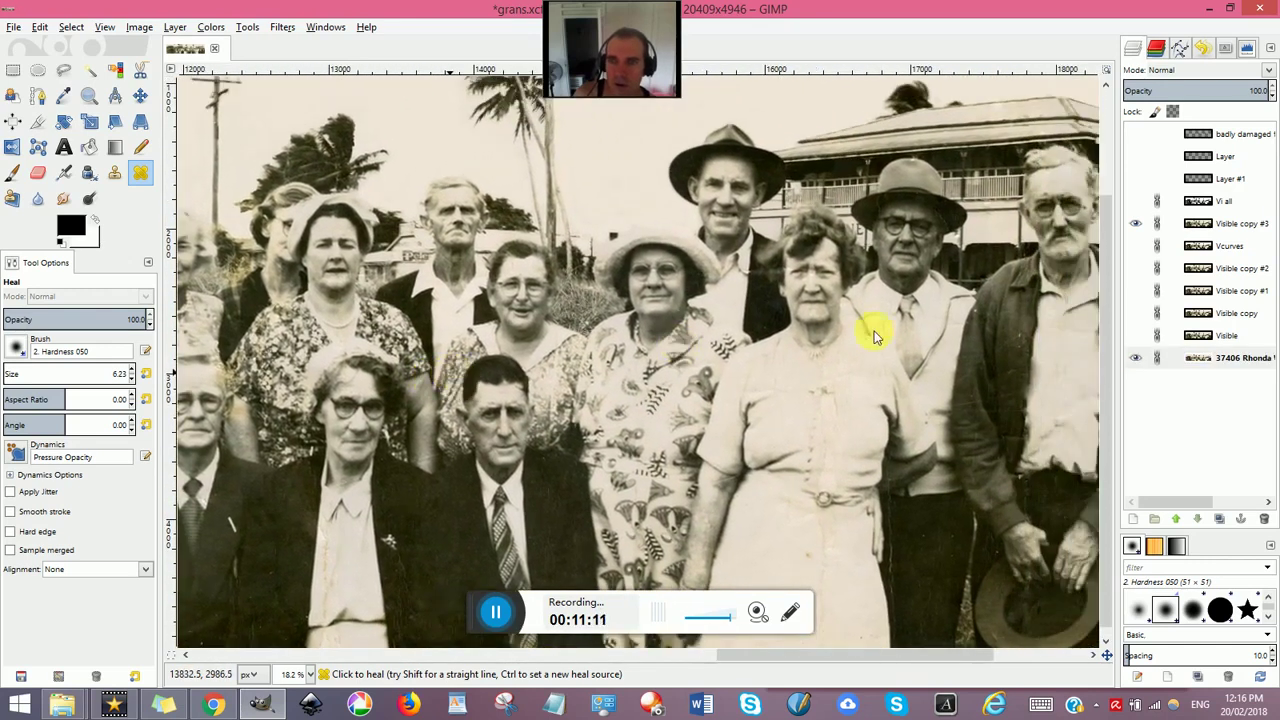
pyautogui.moveTo(873, 337); pyautogui.dragTo(640, 363)
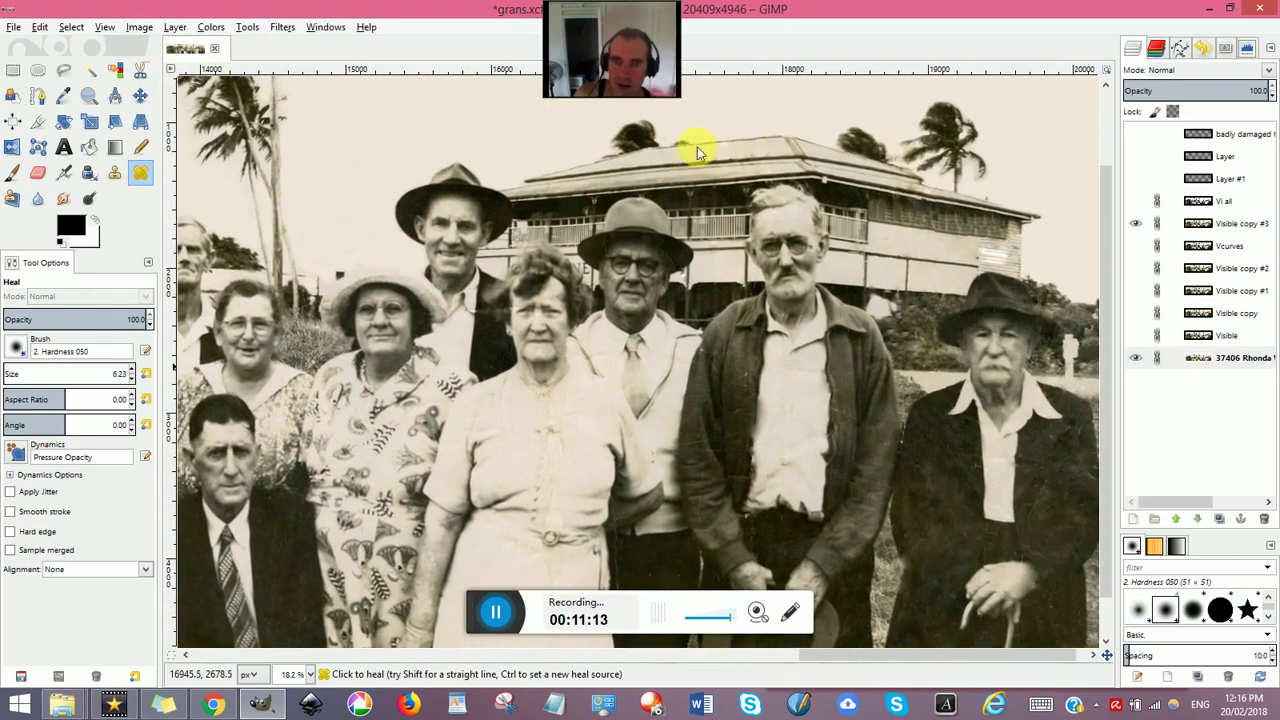
pyautogui.click(1135, 206)
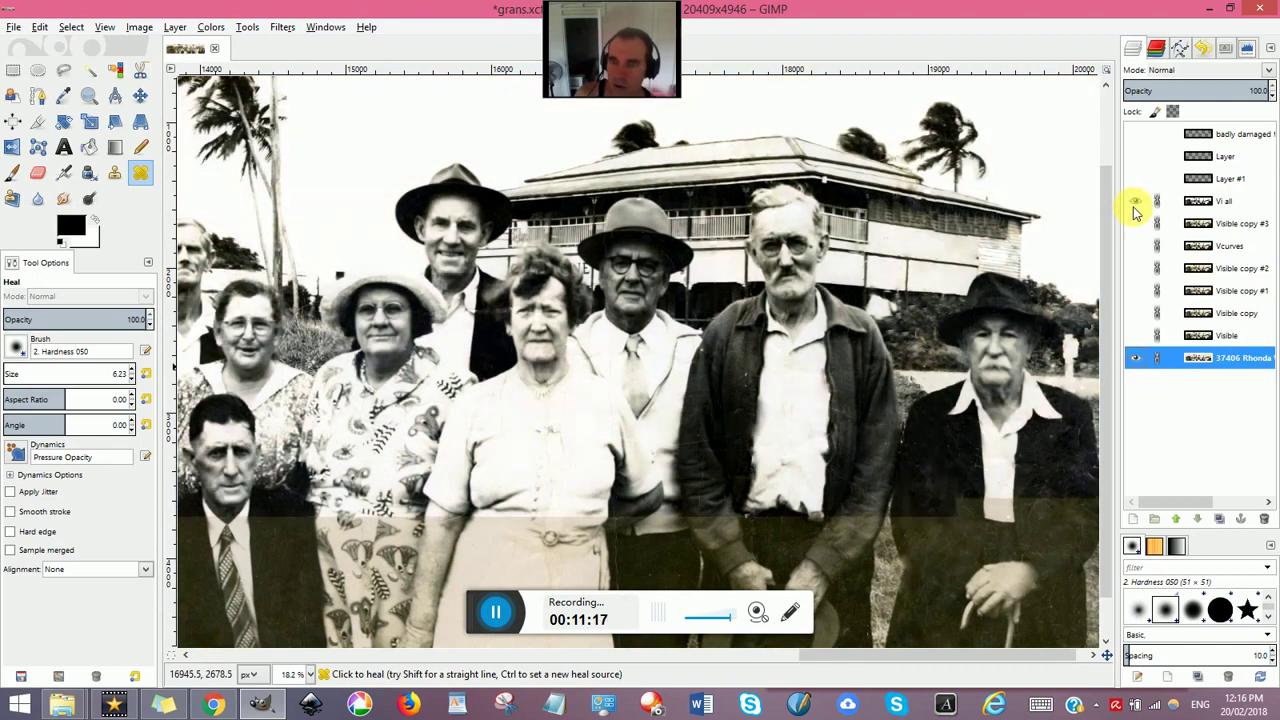
pyautogui.click(1135, 206)
pyautogui.click(1135, 222)
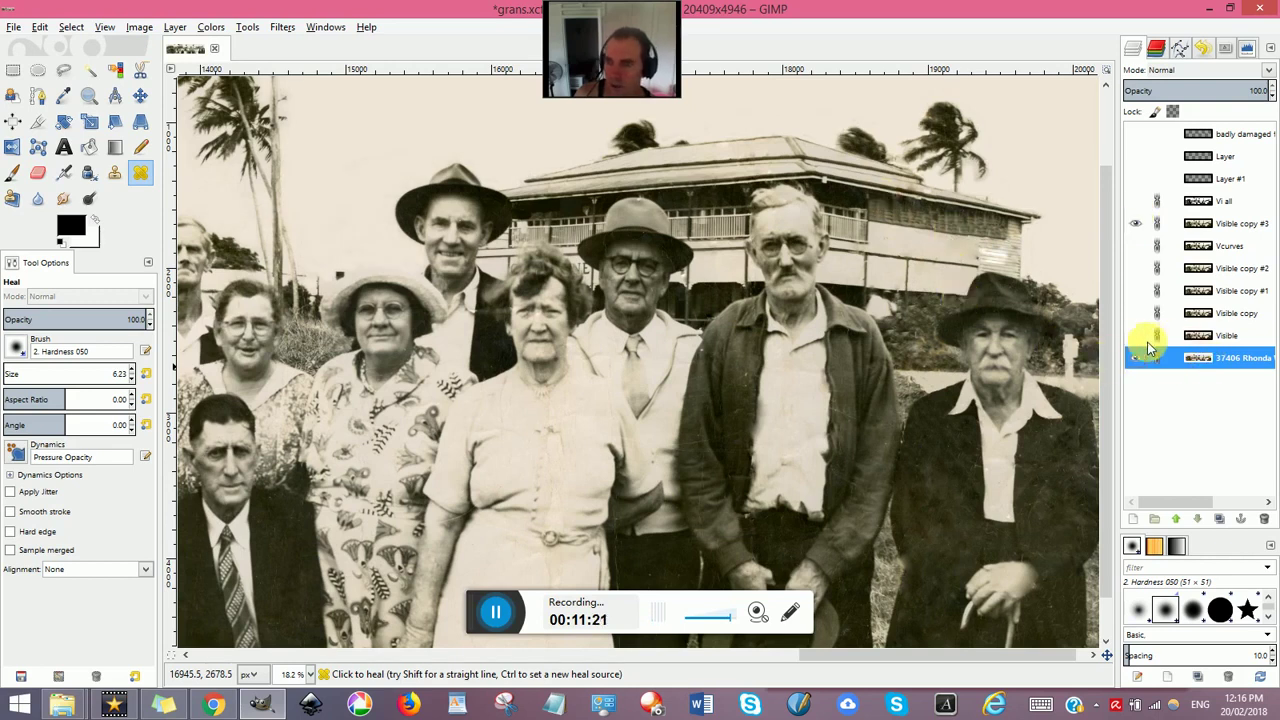
# Step: Toggle Visible copy #3 over the original scan to compare the people and house, leaving both layers shown
pyautogui.click(1135, 335)
pyautogui.click(1135, 225)
pyautogui.click(1135, 223)
pyautogui.click(1137, 357)
pyautogui.click(1137, 337)
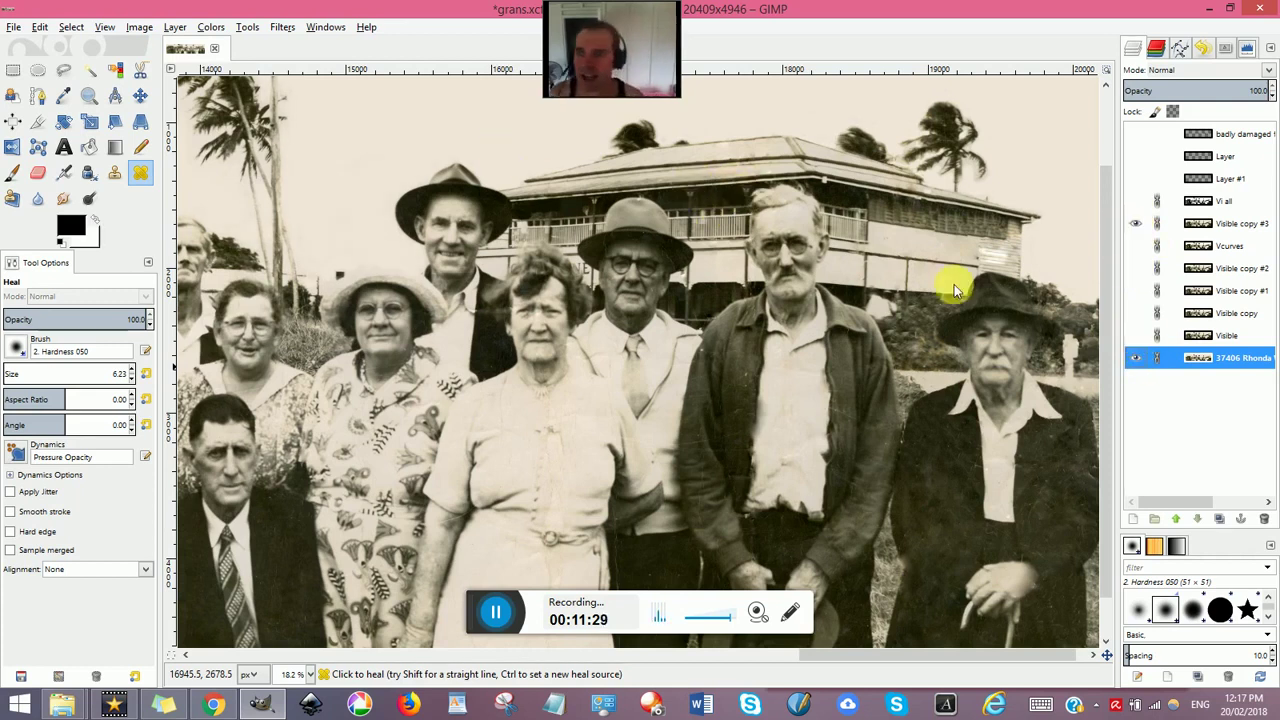
pyautogui.click(1135, 225)
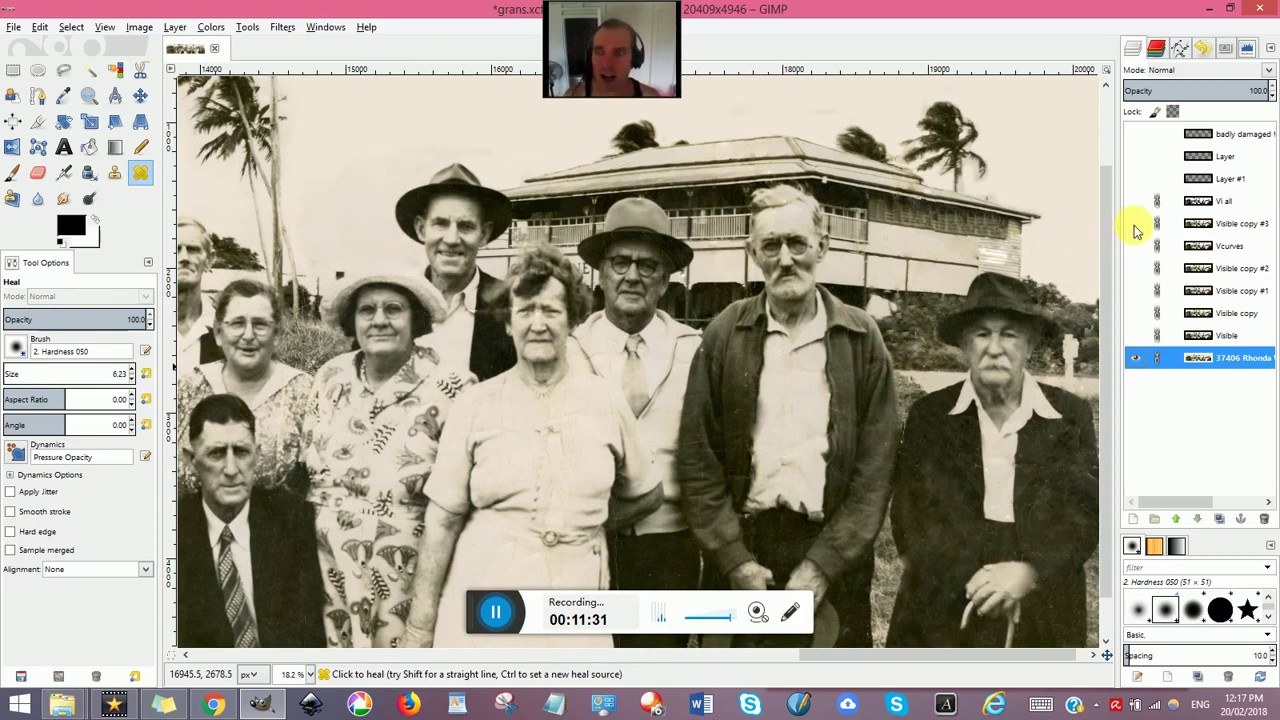
pyautogui.click(1135, 225)
pyautogui.click(1136, 227)
pyautogui.click(1135, 226)
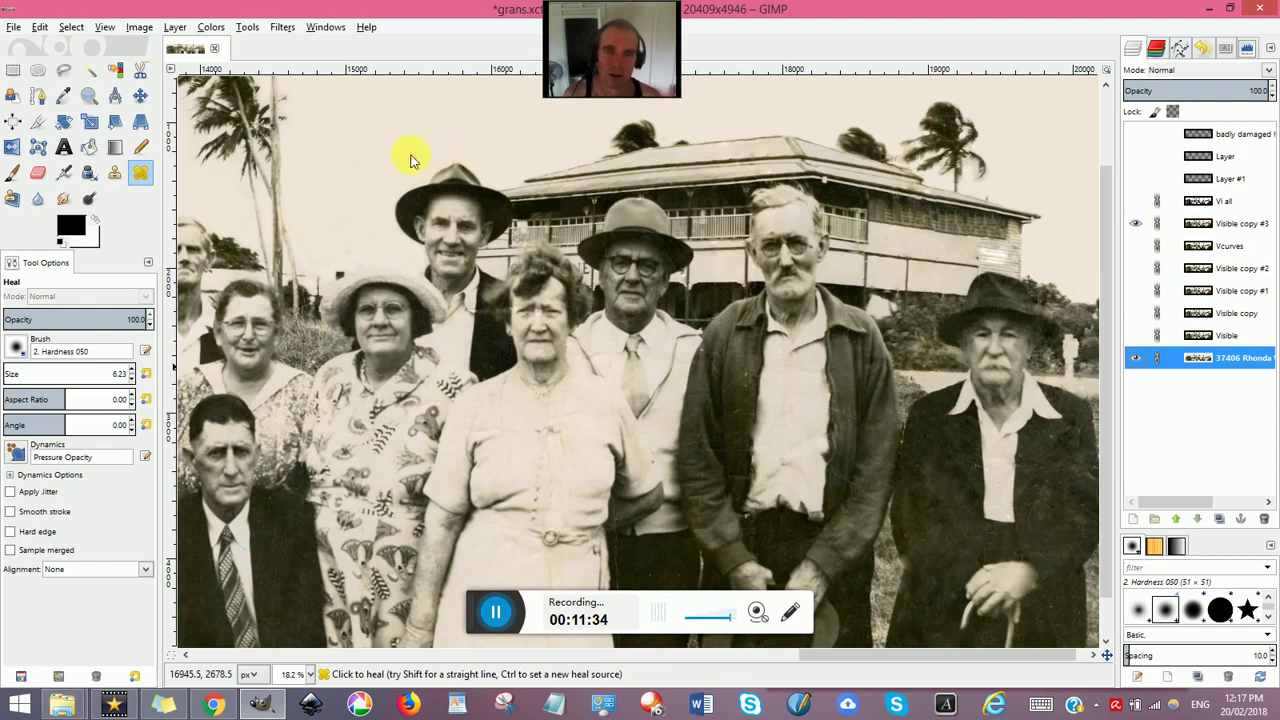
# Step: Make Visible copy #3 the active layer and choose the Color Picker tool
pyautogui.click(63, 96)
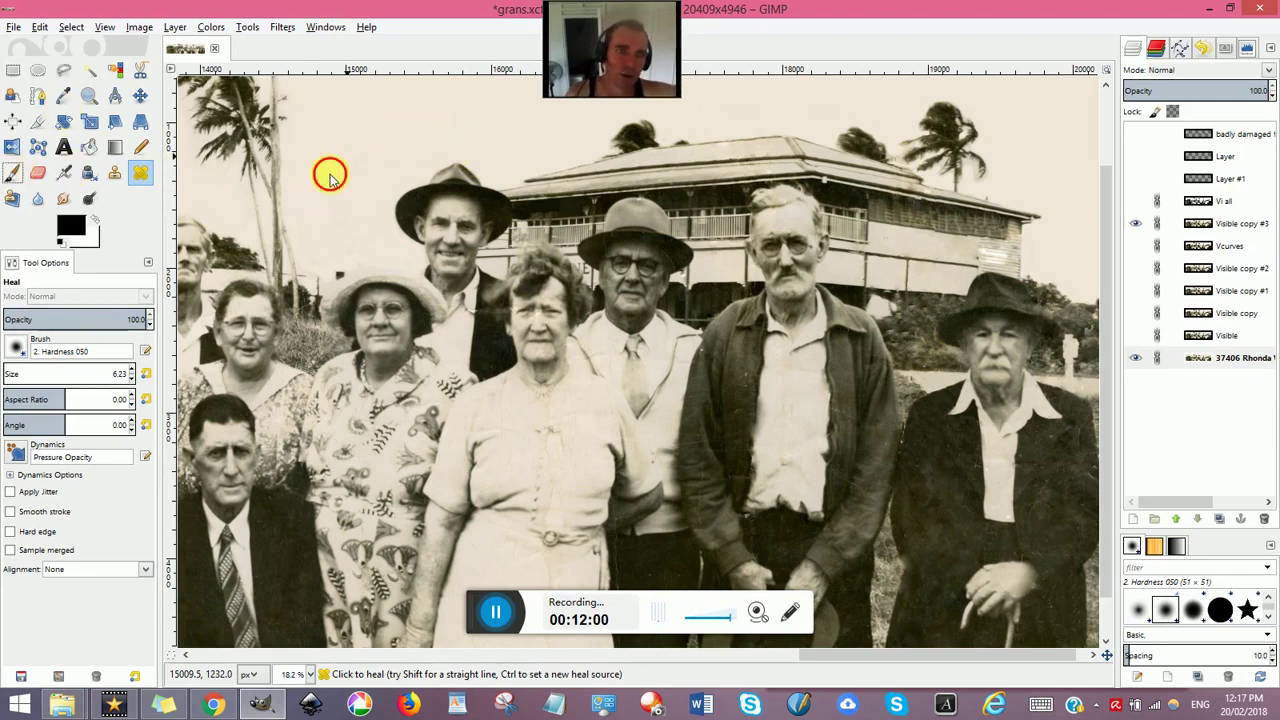
pyautogui.click(1143, 357)
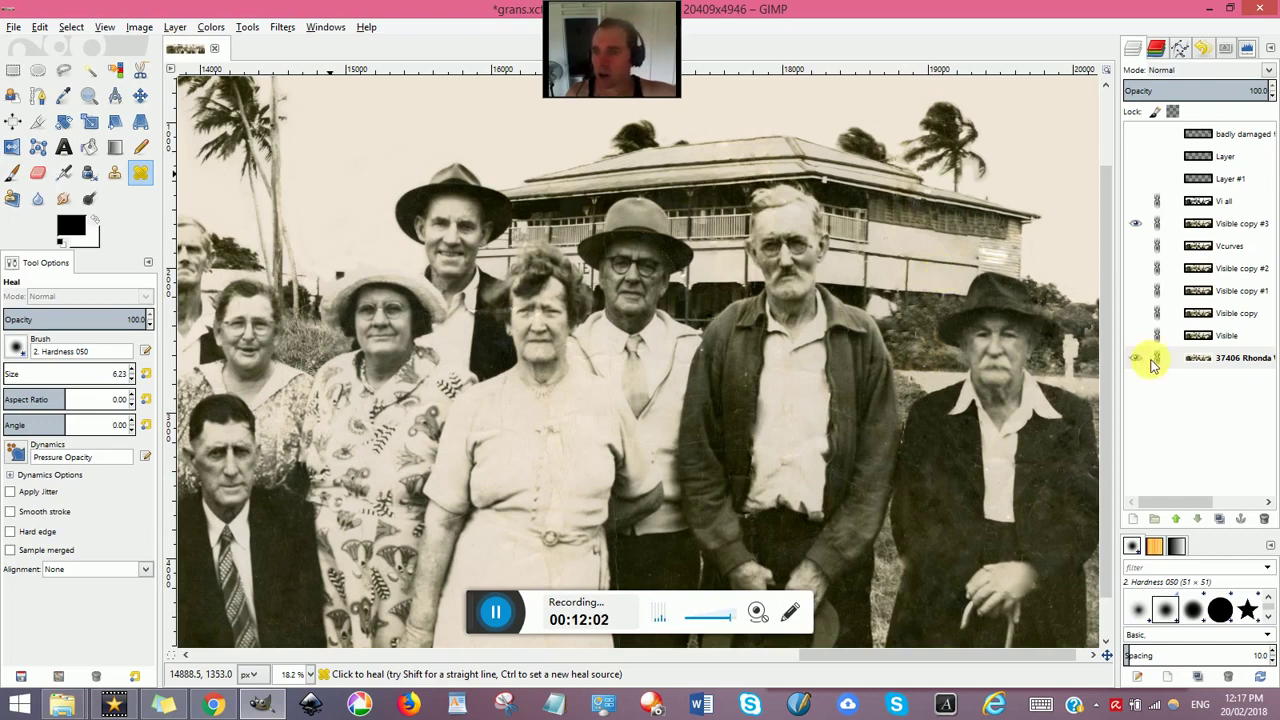
pyautogui.click(1136, 223)
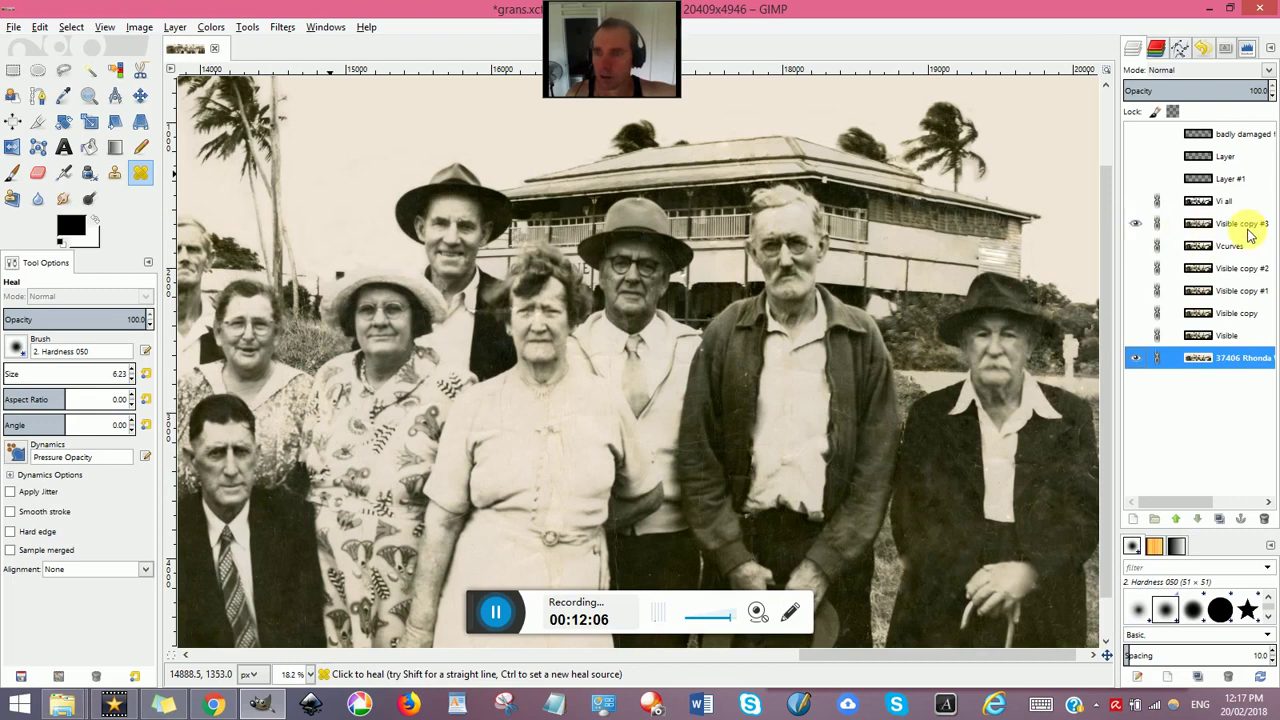
pyautogui.click(1248, 228)
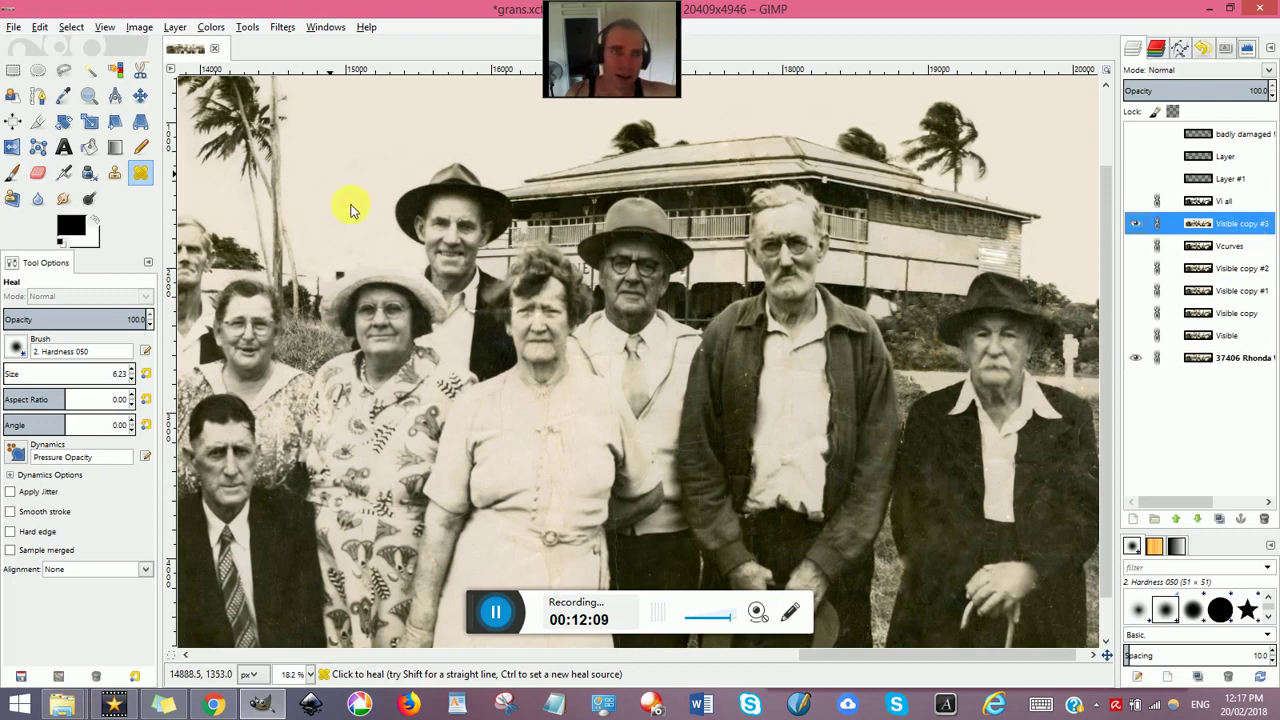
pyautogui.click(68, 98)
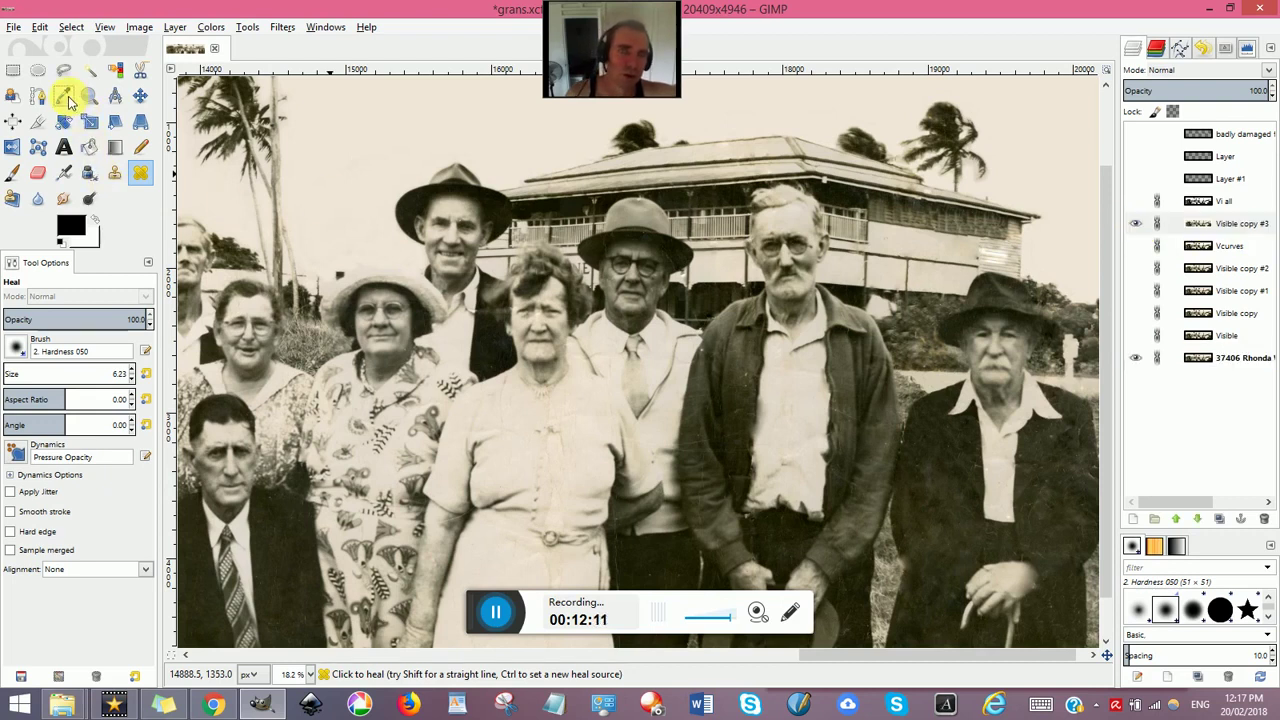